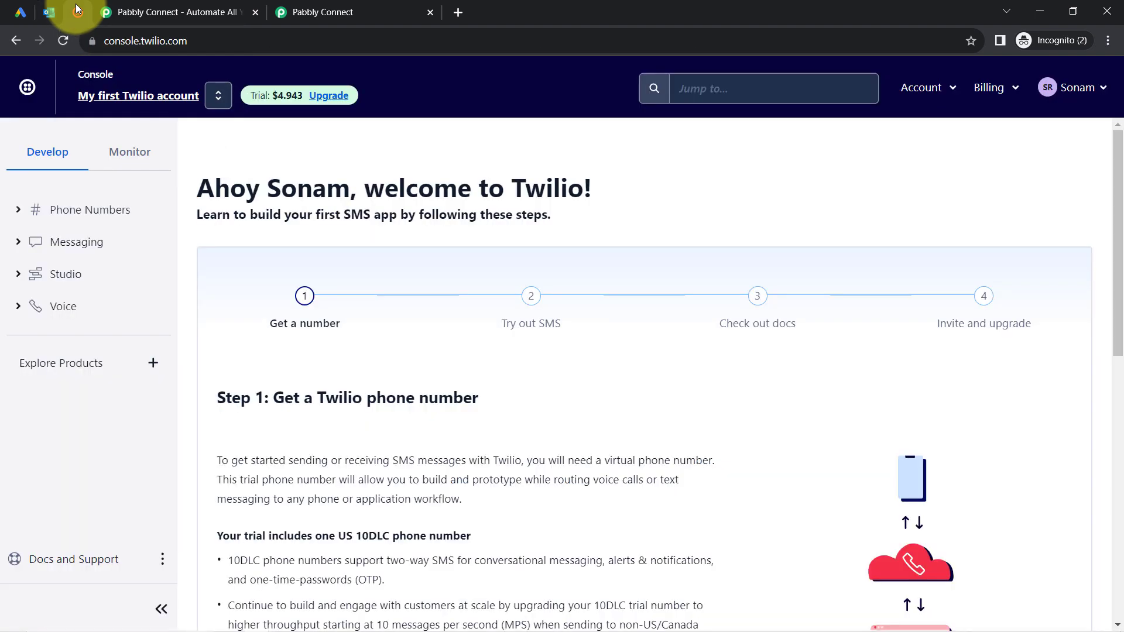
Highlight the Twilio console web address and its welcome heading.
{"action": "left_click", "coordinate": [157, 45]}
{"action": "left_click_drag", "start_coordinate": [157, 45], "coordinate": [184, 45]}
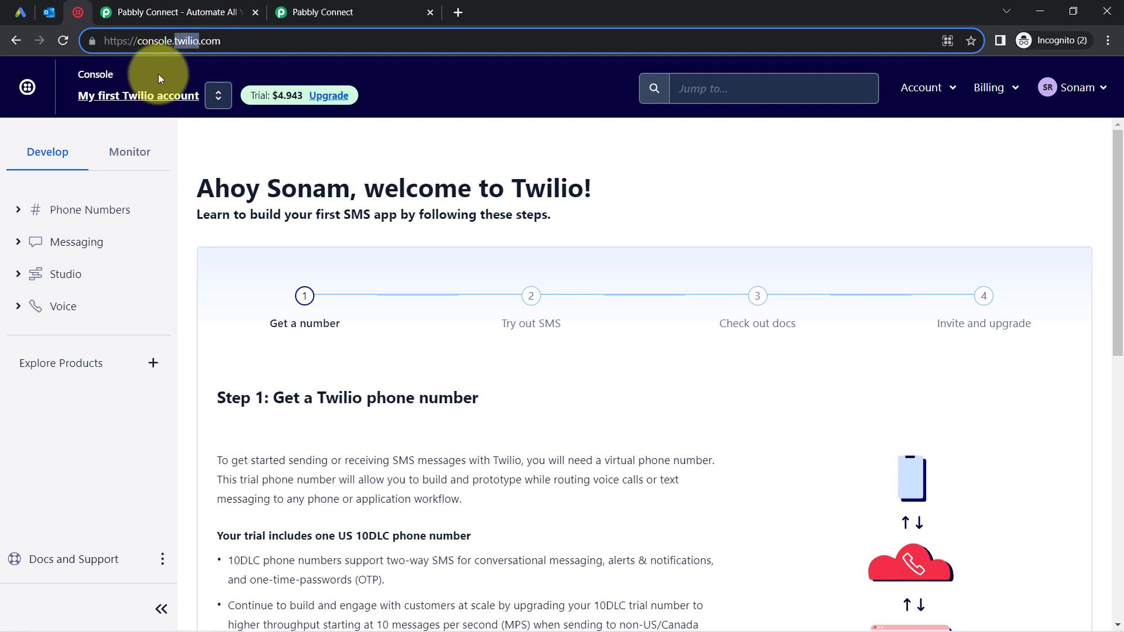
{"action": "left_click_drag", "start_coordinate": [230, 188], "coordinate": [546, 207]}
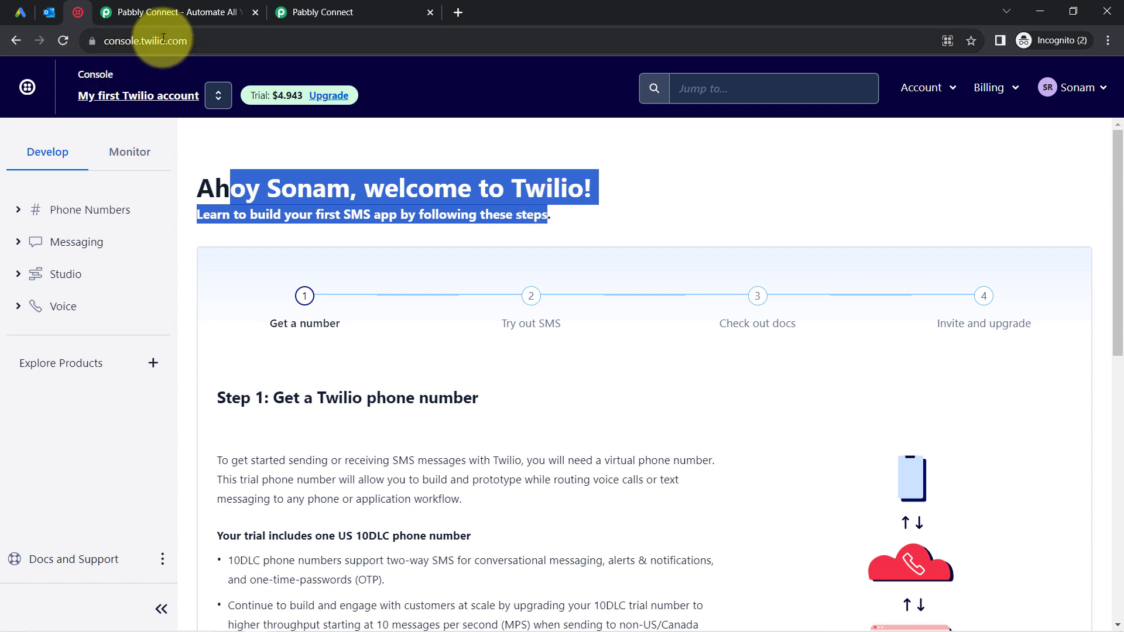
Cycle through the Google Ads and Outlook tabs, then move to the Pabbly Connect website.
{"action": "left_click", "coordinate": [28, 13]}
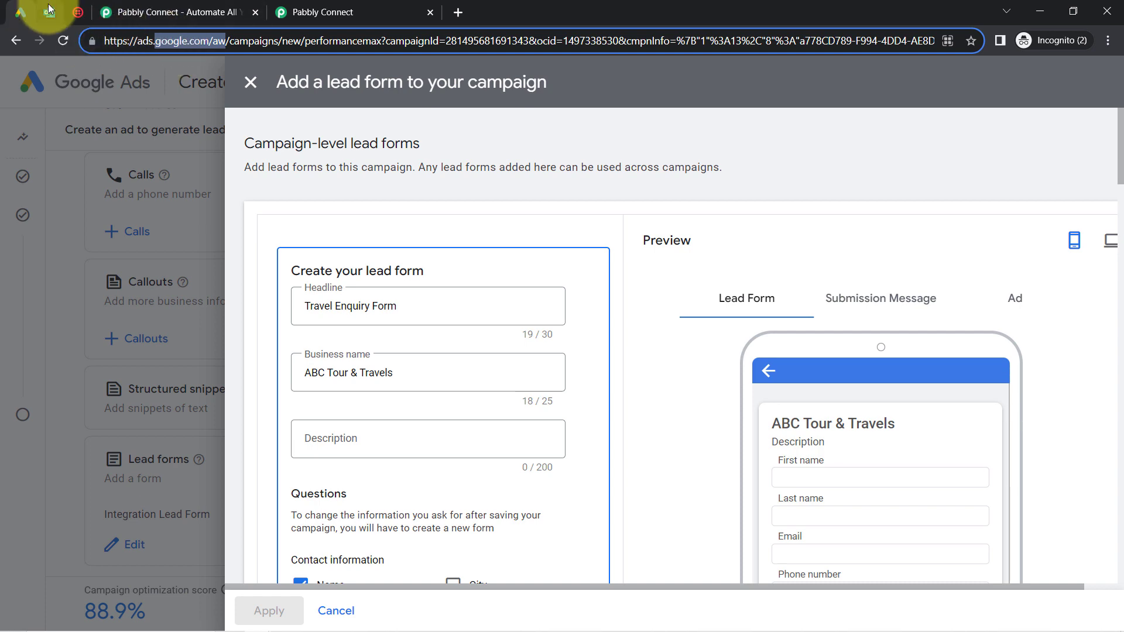
{"action": "left_click", "coordinate": [48, 6]}
{"action": "left_click", "coordinate": [75, 13]}
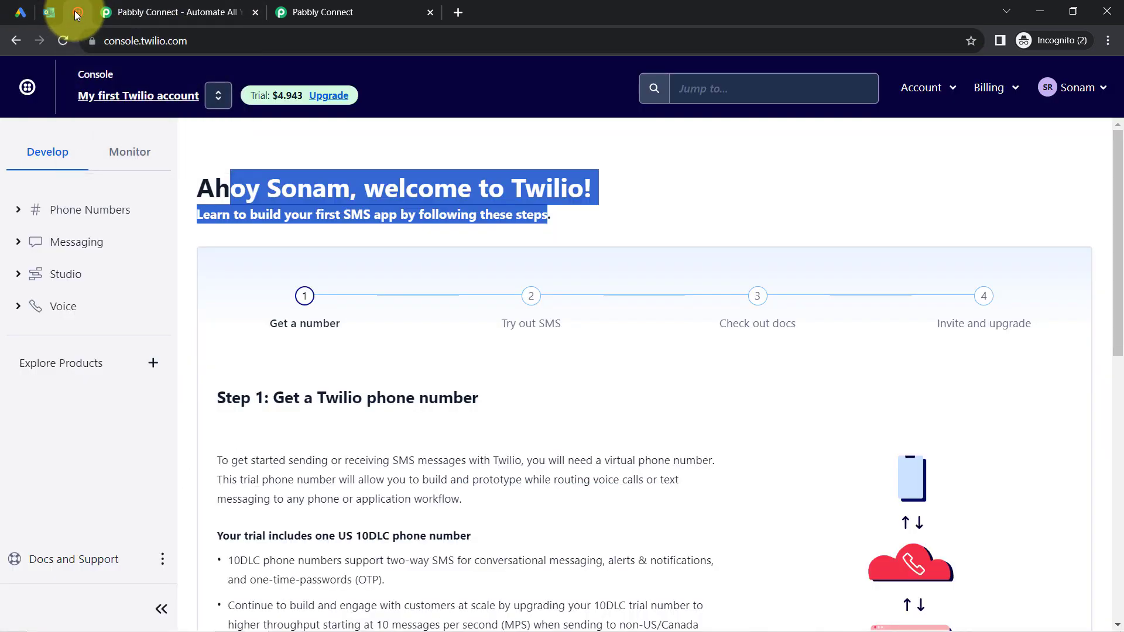
{"action": "left_click", "coordinate": [170, 12]}
{"action": "left_click_drag", "start_coordinate": [114, 40], "coordinate": [245, 47]}
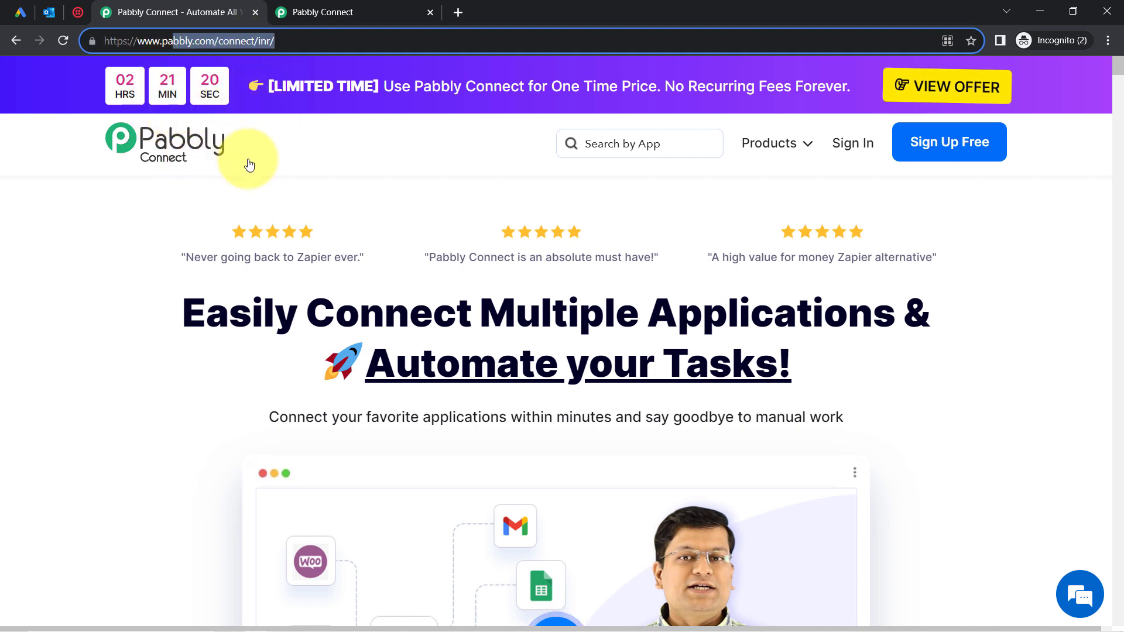
Show the connect.pabbly.com Dashboard, with no workflows yet in the Home folder.
{"action": "left_click_drag", "start_coordinate": [215, 294], "coordinate": [639, 404]}
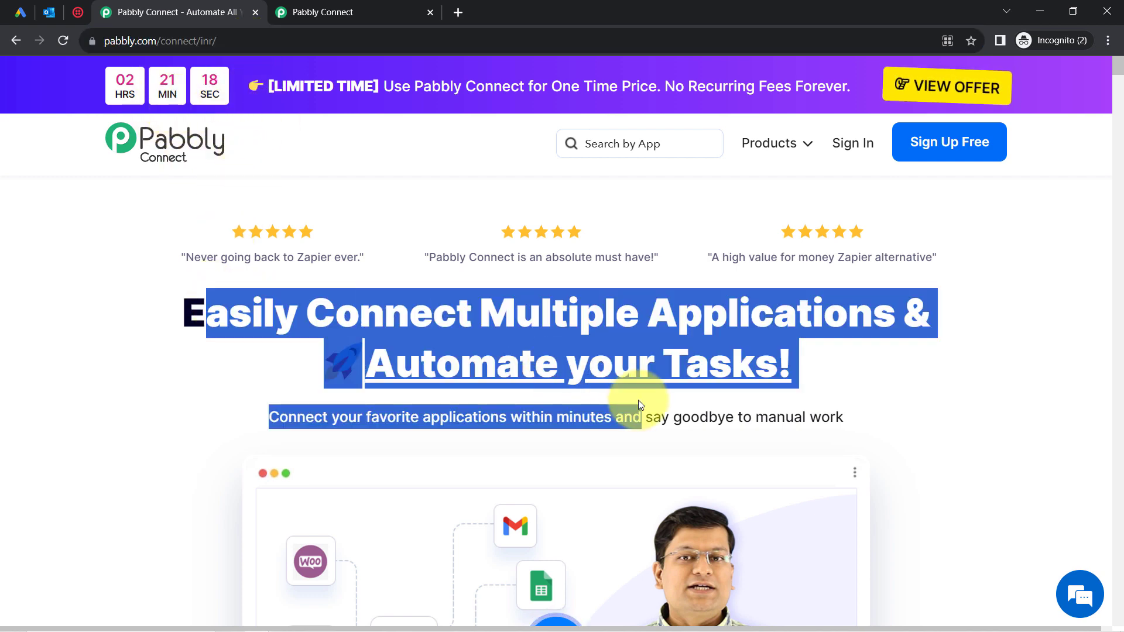
{"action": "left_click", "coordinate": [301, 12]}
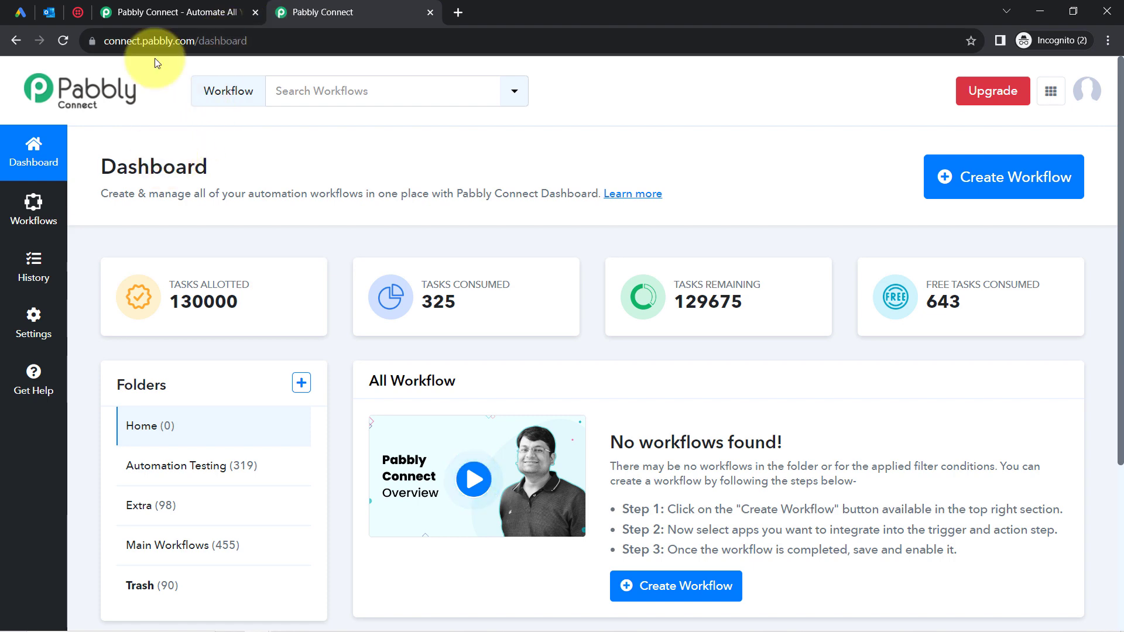
{"action": "left_click", "coordinate": [155, 11]}
{"action": "left_click", "coordinate": [248, 334]}
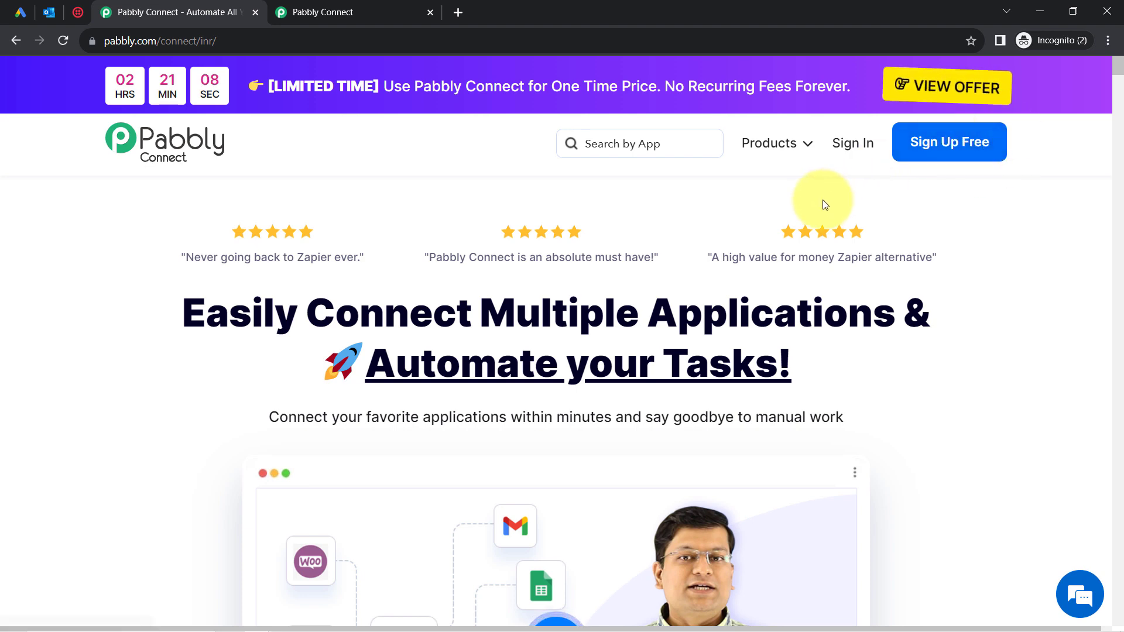
{"action": "left_click", "coordinate": [400, 7]}
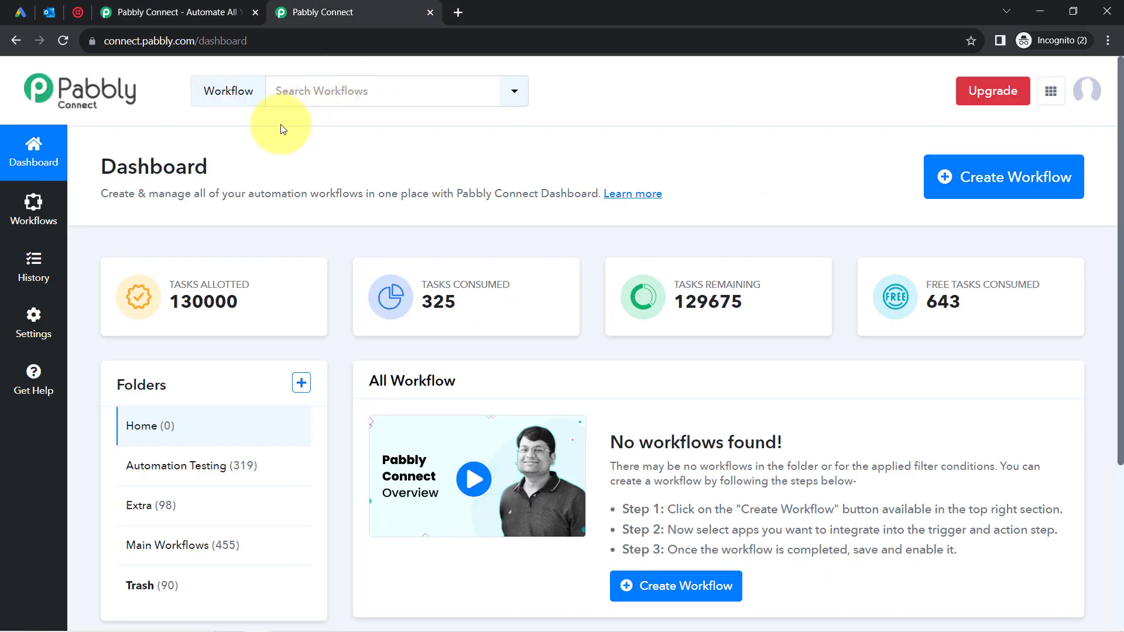
{"action": "double_click", "coordinate": [190, 162]}
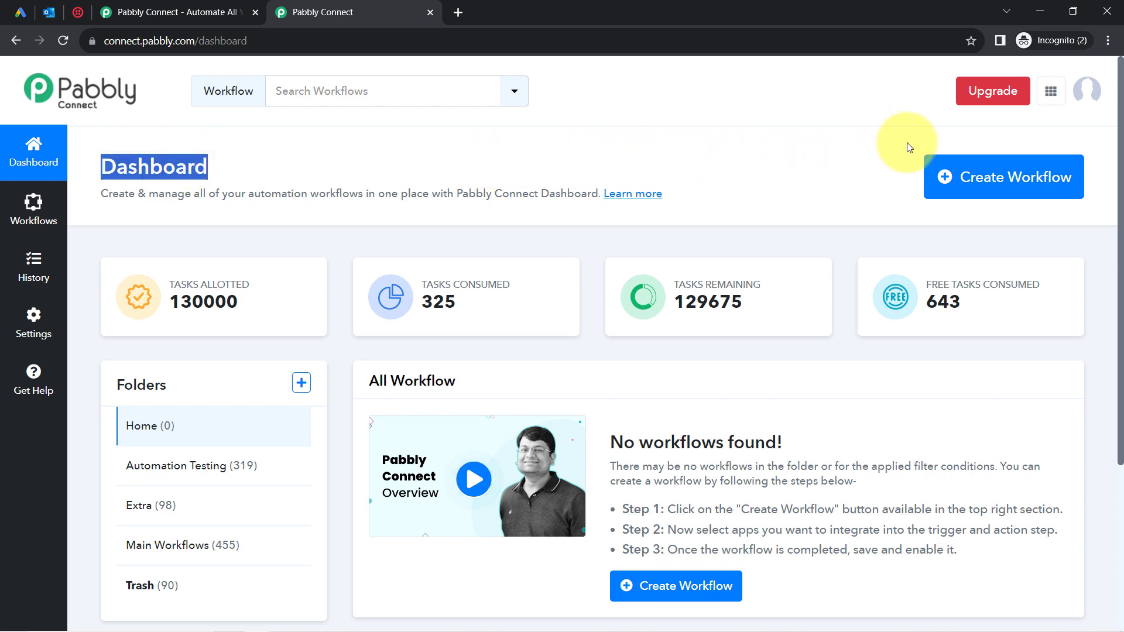
Create a workflow named 'Send Automated Outlook Emails & SMS to Google Ads Leads' in the Main Workflows folder.
{"action": "left_click", "coordinate": [941, 163]}
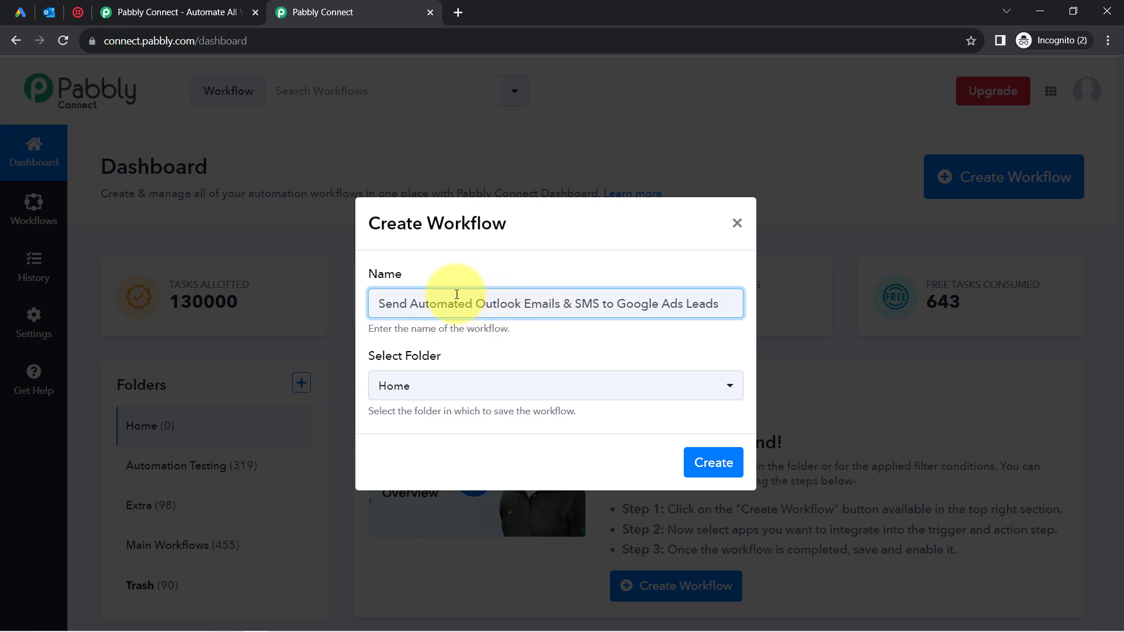
{"action": "left_click_drag", "start_coordinate": [407, 302], "coordinate": [662, 303]}
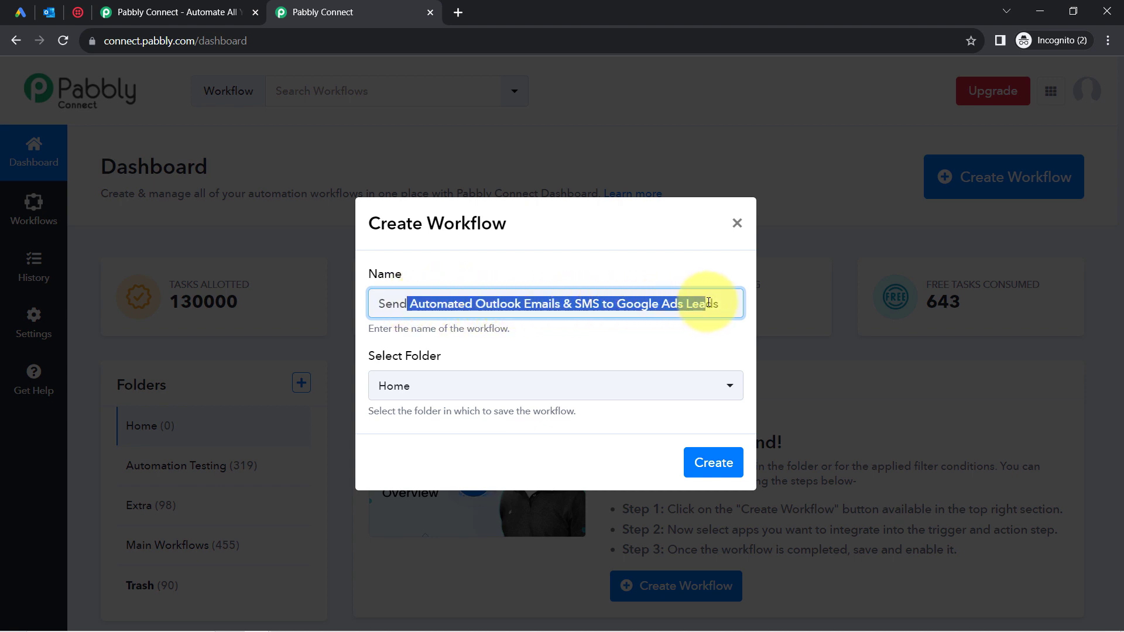
{"action": "left_click", "coordinate": [450, 391]}
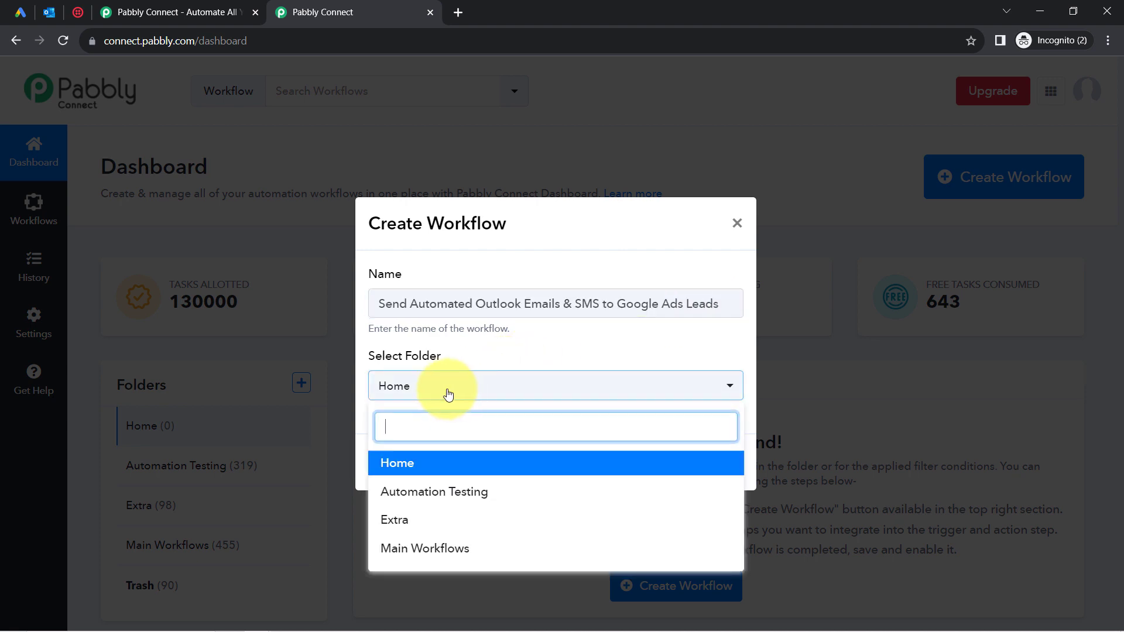
{"action": "left_click", "coordinate": [449, 547]}
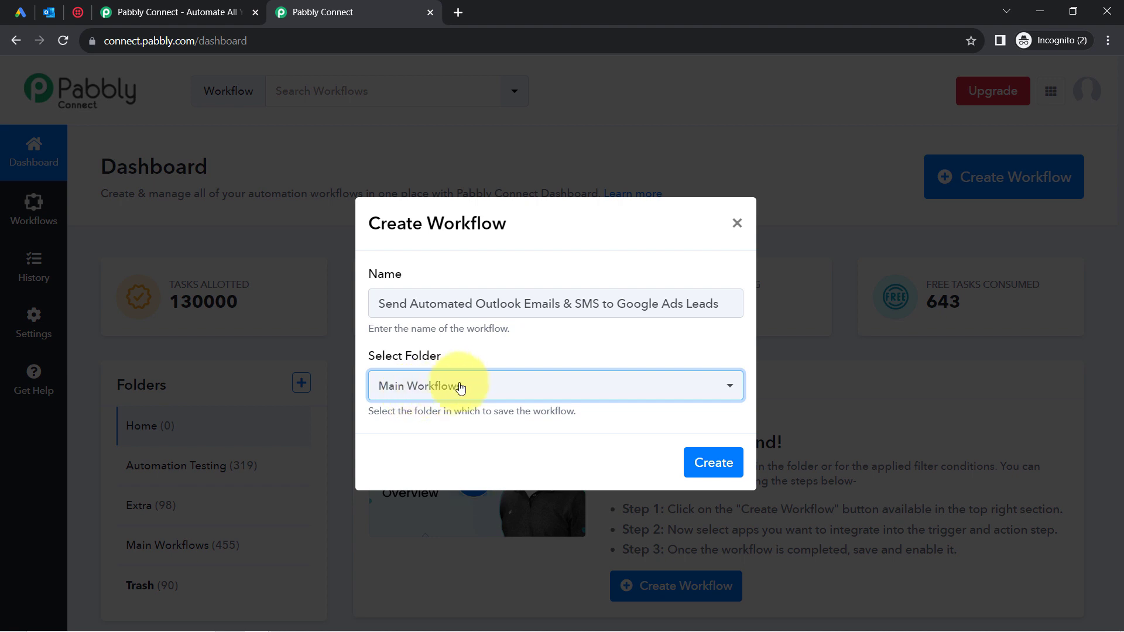
{"action": "left_click", "coordinate": [712, 466]}
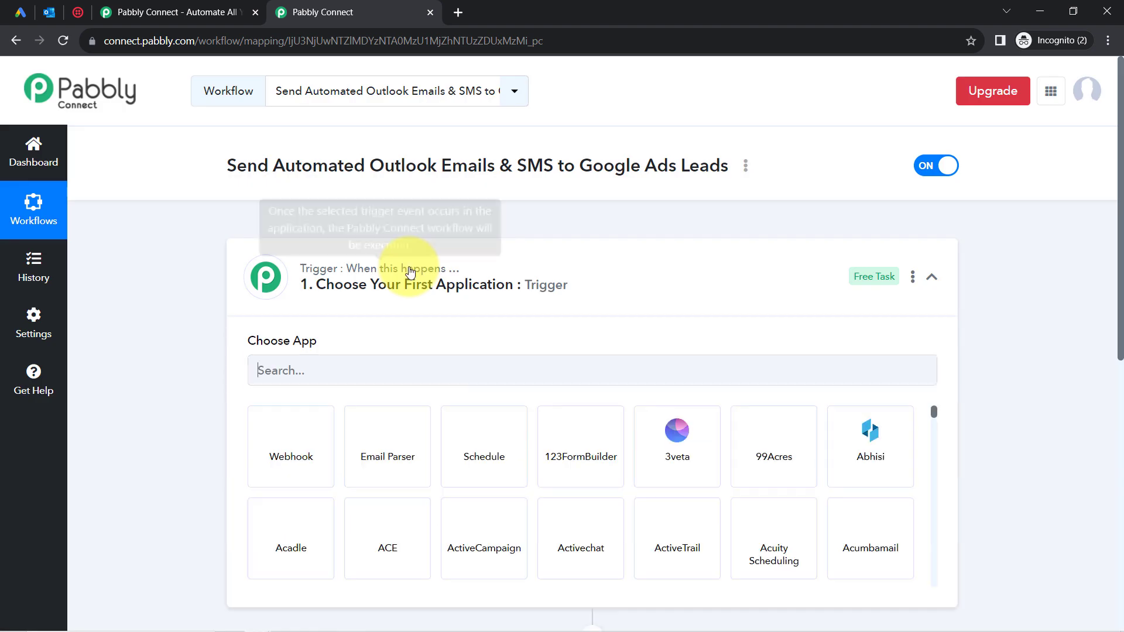
Search 'google l' and choose Google Lead Form as the trigger app.
{"action": "left_click", "coordinate": [408, 271]}
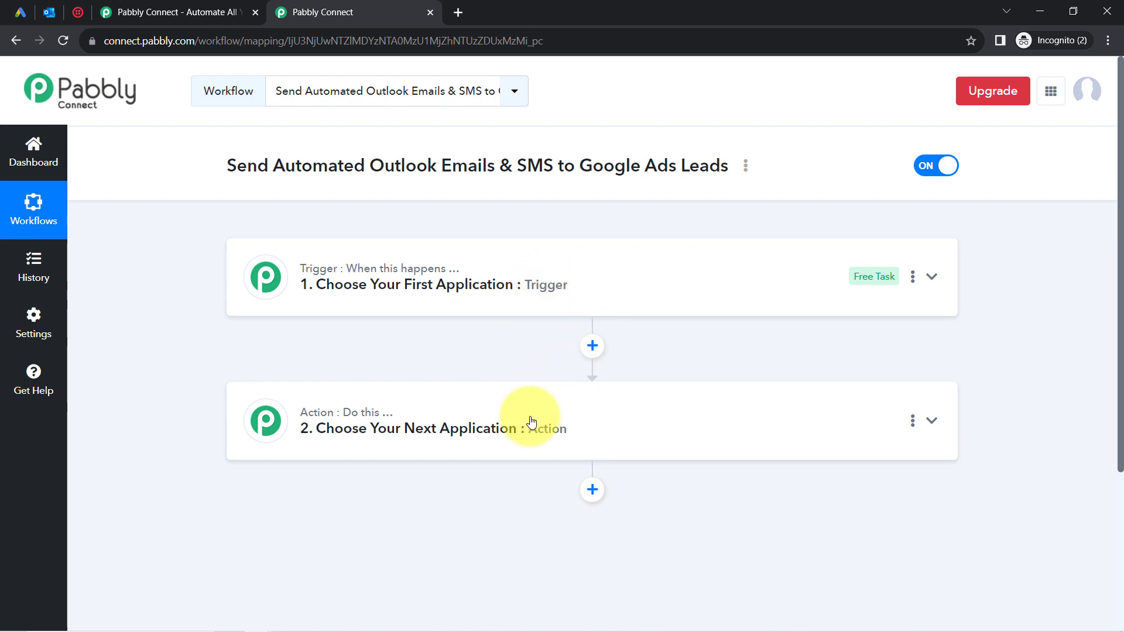
{"action": "left_click", "coordinate": [468, 288]}
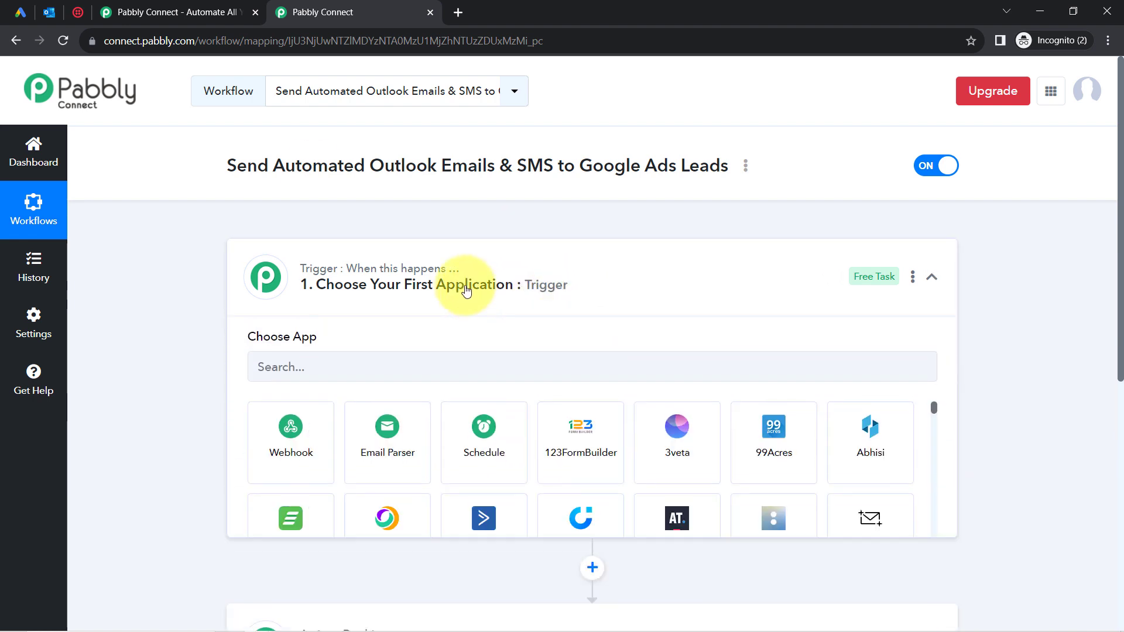
{"action": "left_click_drag", "start_coordinate": [238, 167], "coordinate": [731, 167]}
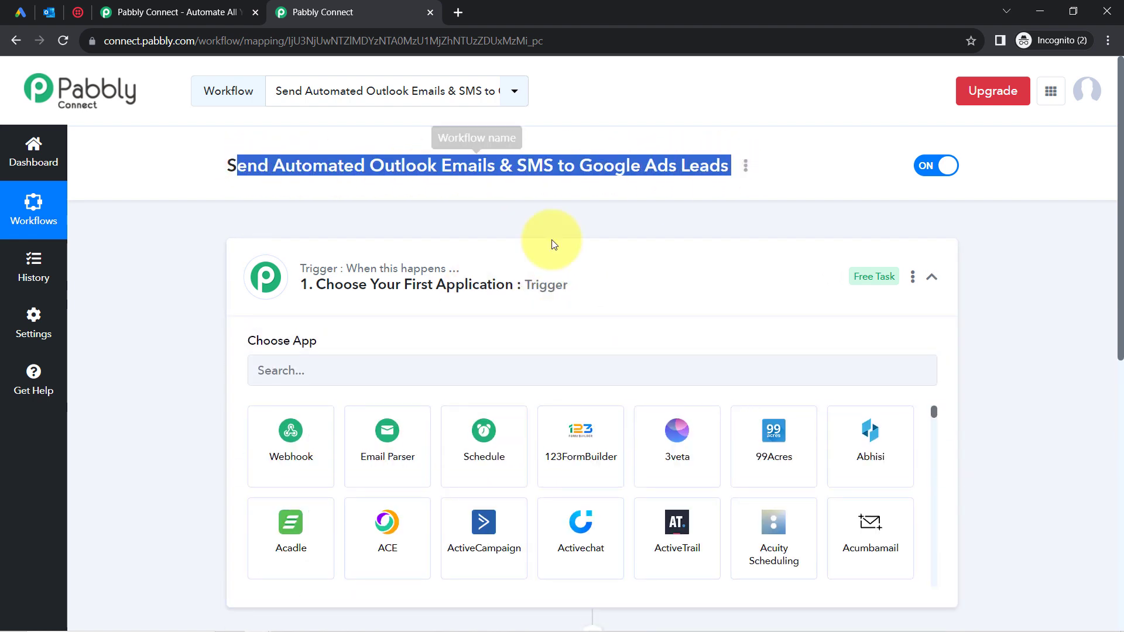
{"action": "left_click", "coordinate": [292, 364]}
{"action": "type", "text": "goo"}
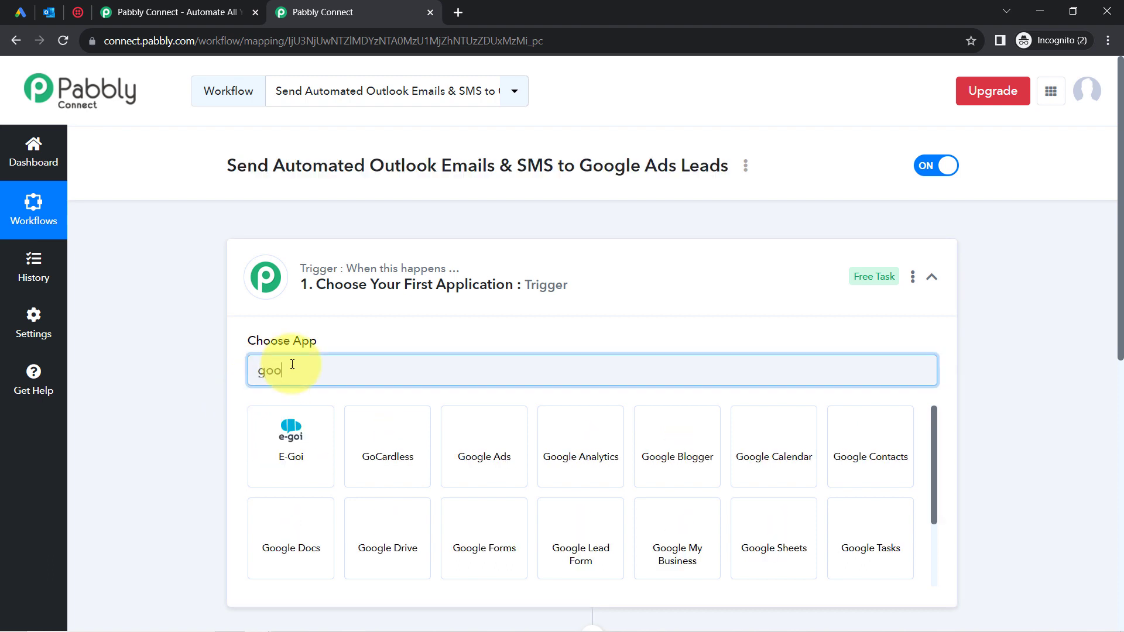
{"action": "type", "text": "gle l"}
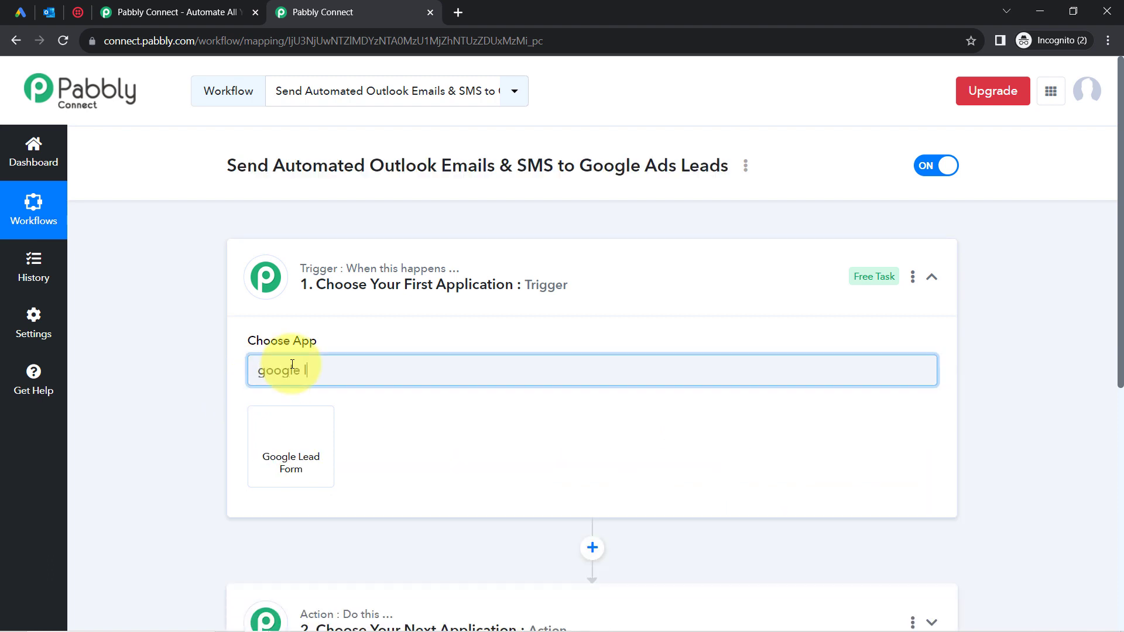
{"action": "left_click", "coordinate": [302, 448]}
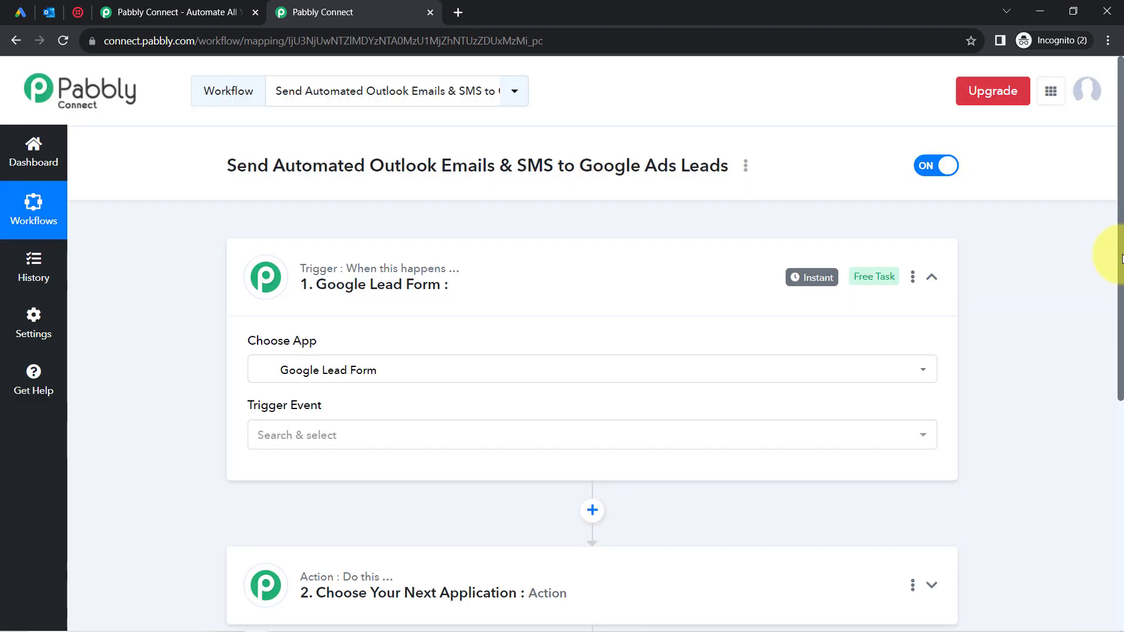
Search 'micr' and choose Microsoft Office 365 as the first action app.
{"action": "scroll", "coordinate": [1106, 306], "scroll_direction": "down", "scroll_amount": 5}
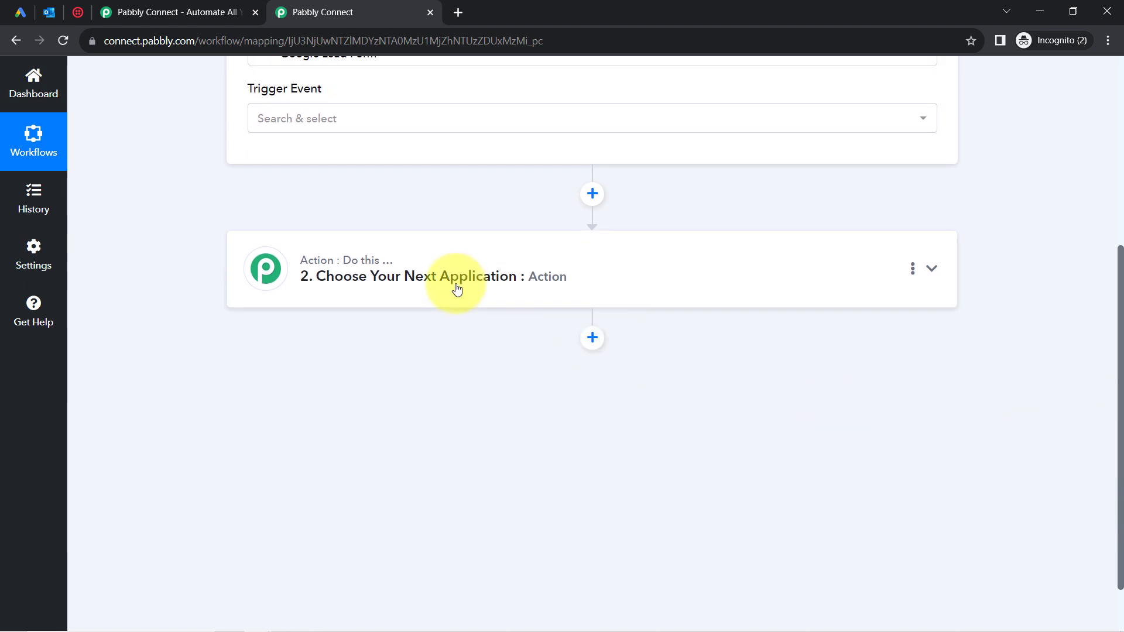
{"action": "left_click", "coordinate": [454, 285]}
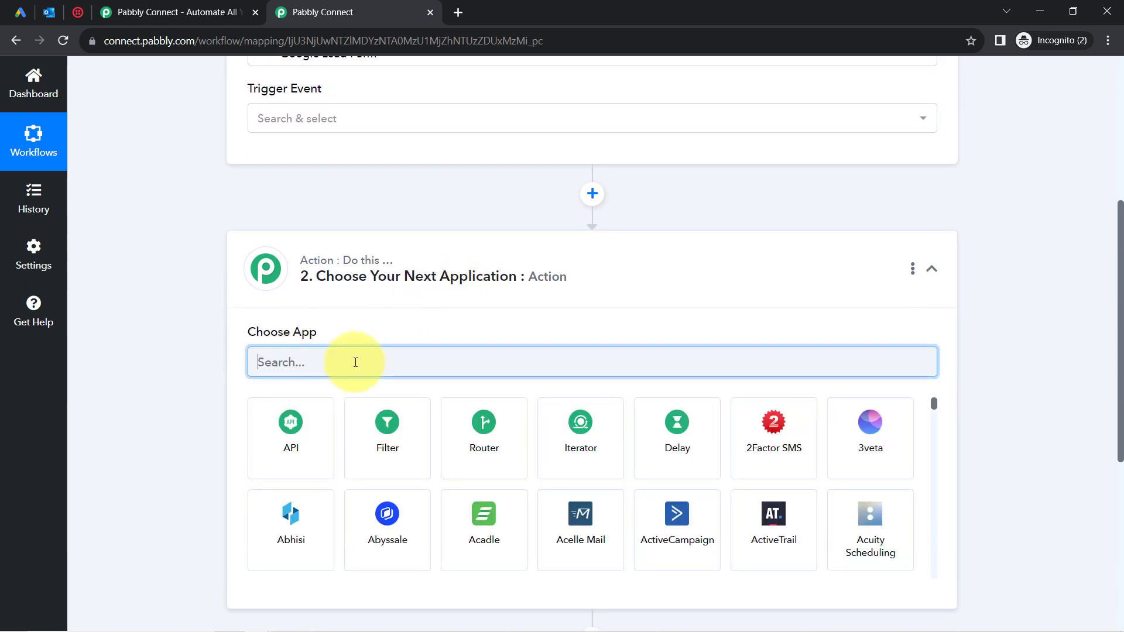
{"action": "type", "text": "micr"}
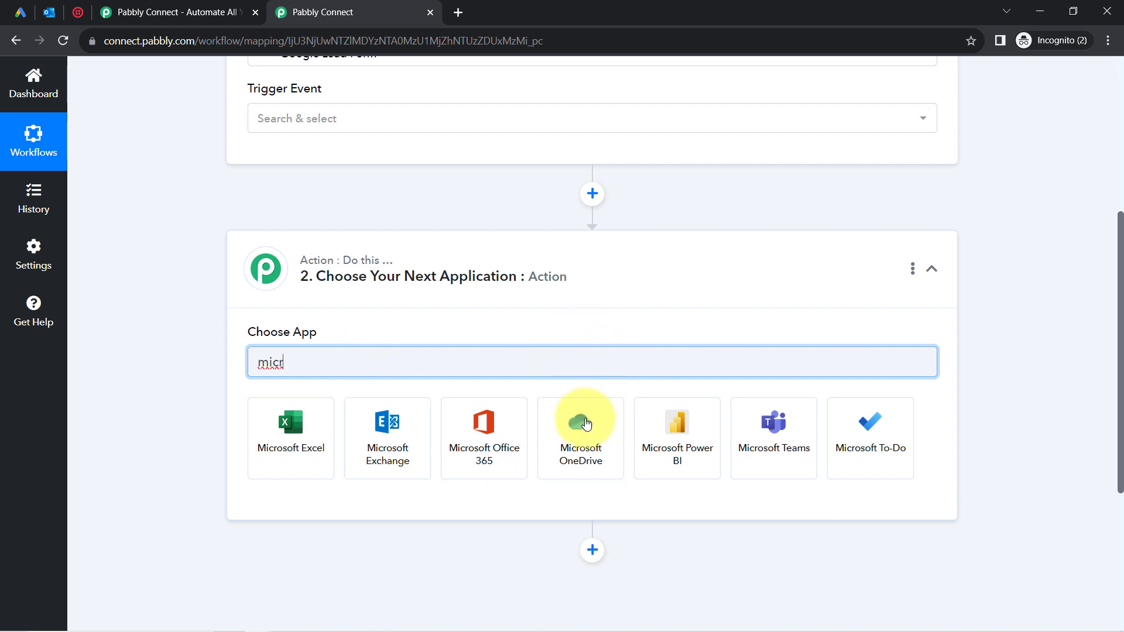
{"action": "left_click", "coordinate": [482, 457]}
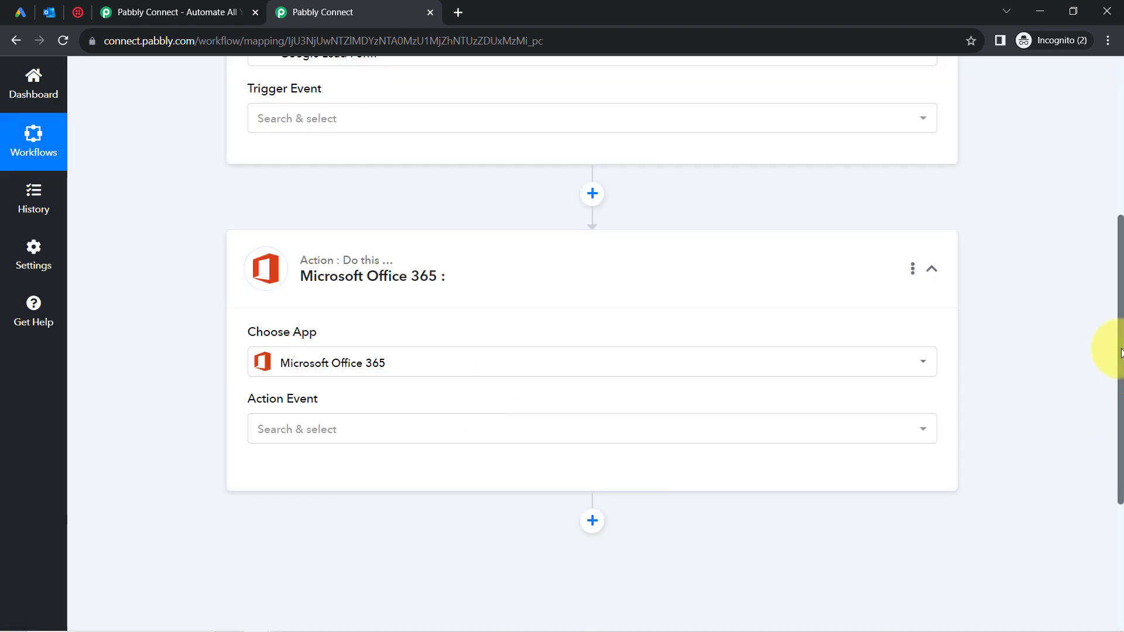
{"action": "left_click_drag", "start_coordinate": [1120, 351], "coordinate": [1103, 489]}
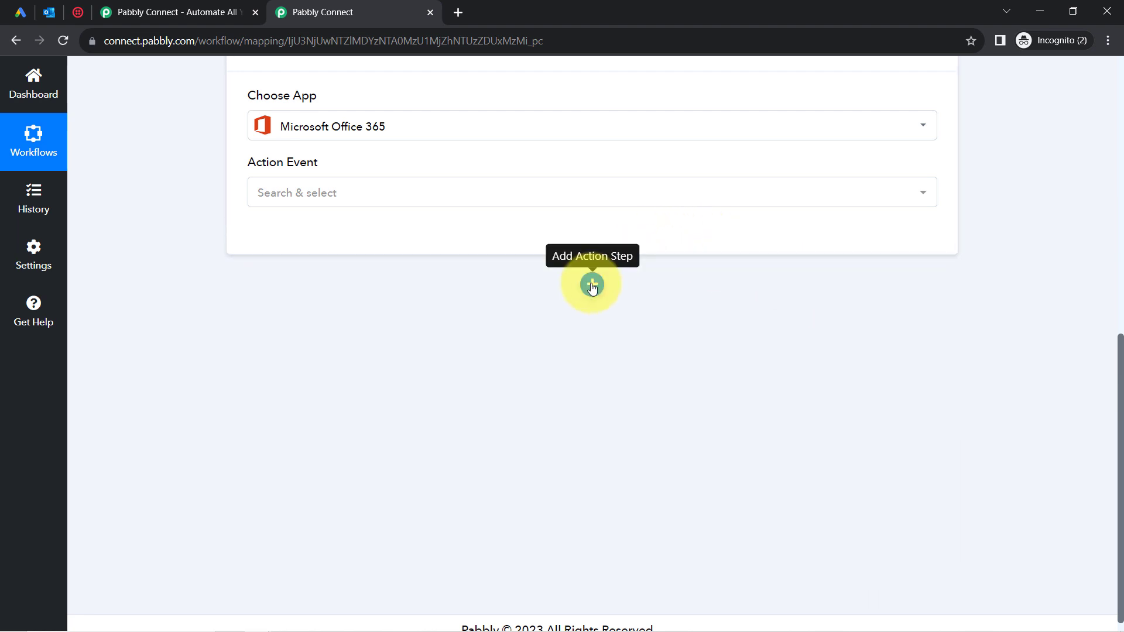
Add a second action step and choose Twilio as its app, found by searching 'twi'.
{"action": "left_click", "coordinate": [591, 285]}
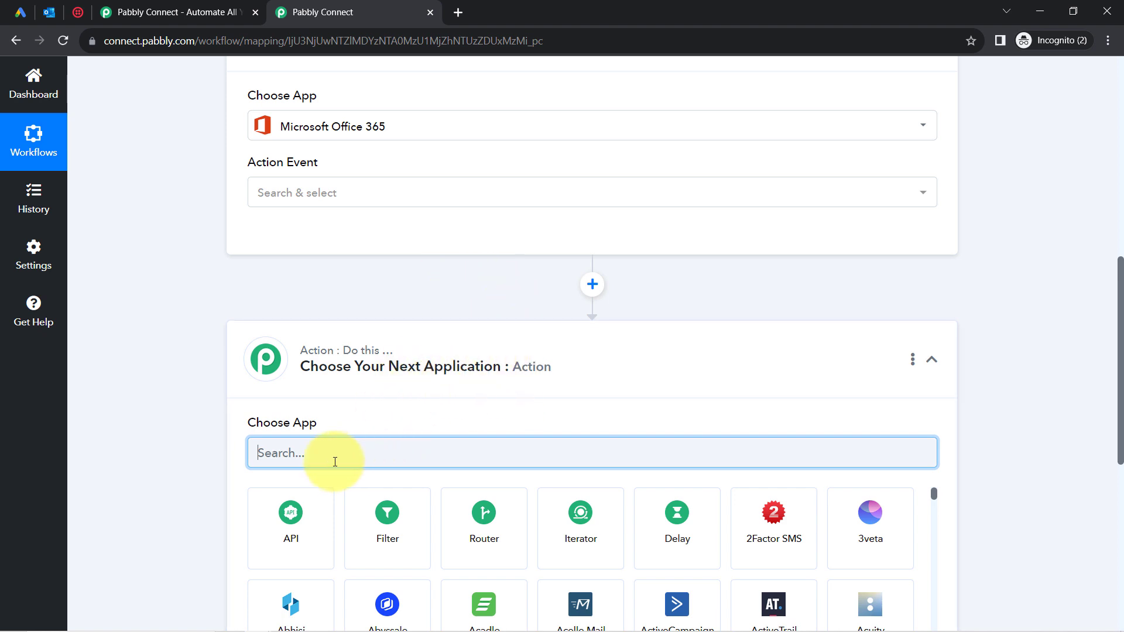
{"action": "type", "text": "twil"}
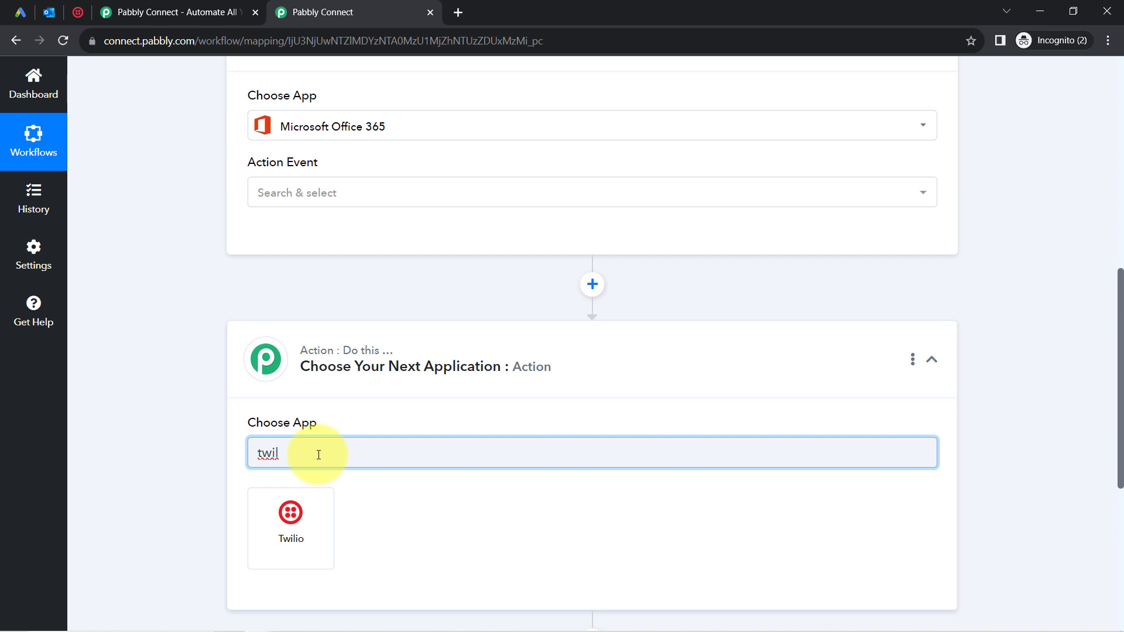
{"action": "left_click_drag", "start_coordinate": [304, 454], "coordinate": [239, 454]}
{"action": "type", "text": "sms"}
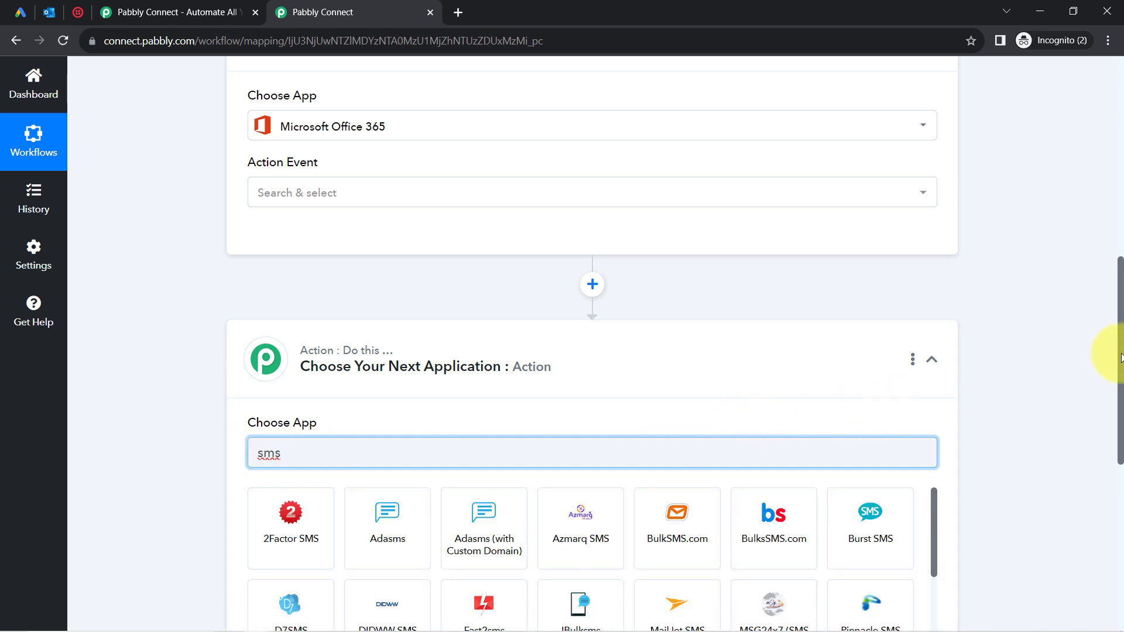
{"action": "left_click_drag", "start_coordinate": [1121, 357], "coordinate": [1120, 417]}
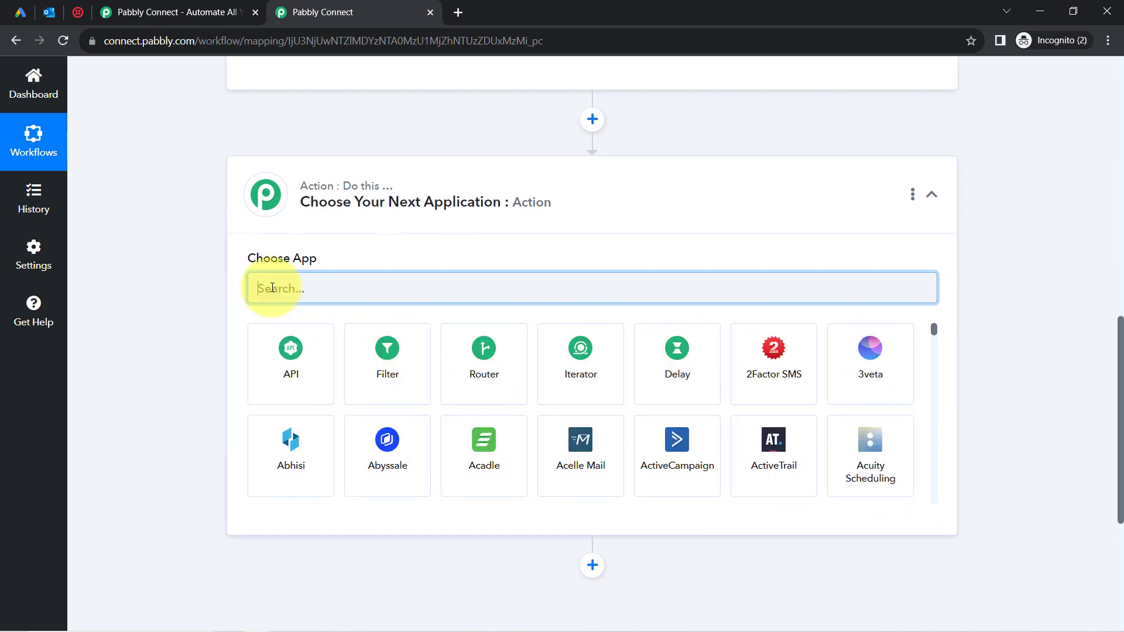
{"action": "type", "text": "twi"}
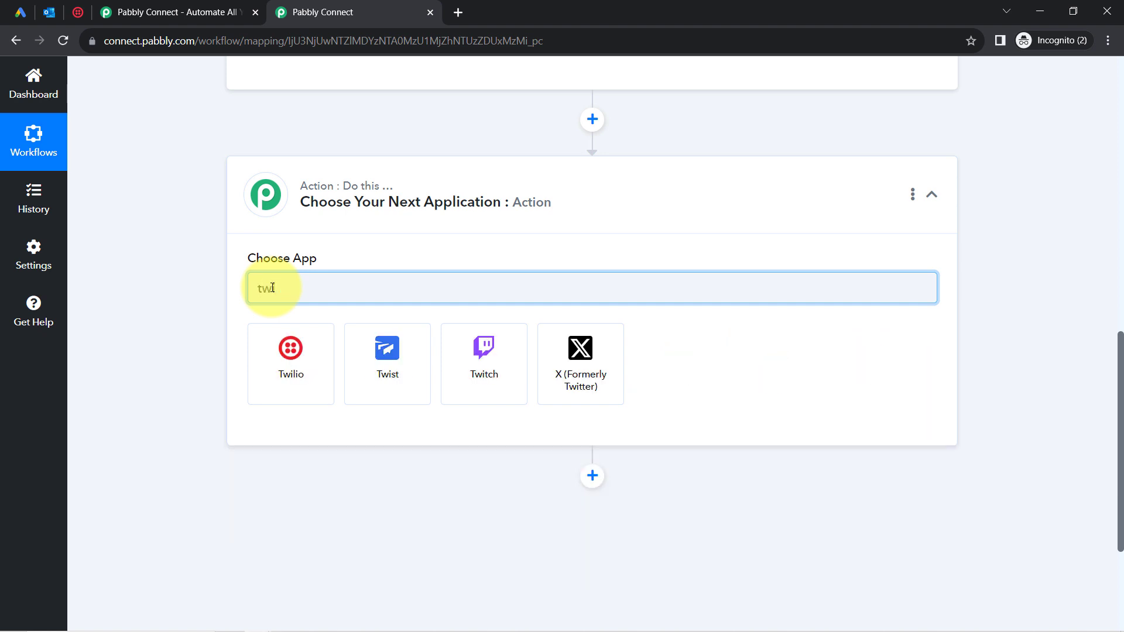
{"action": "left_click", "coordinate": [268, 388]}
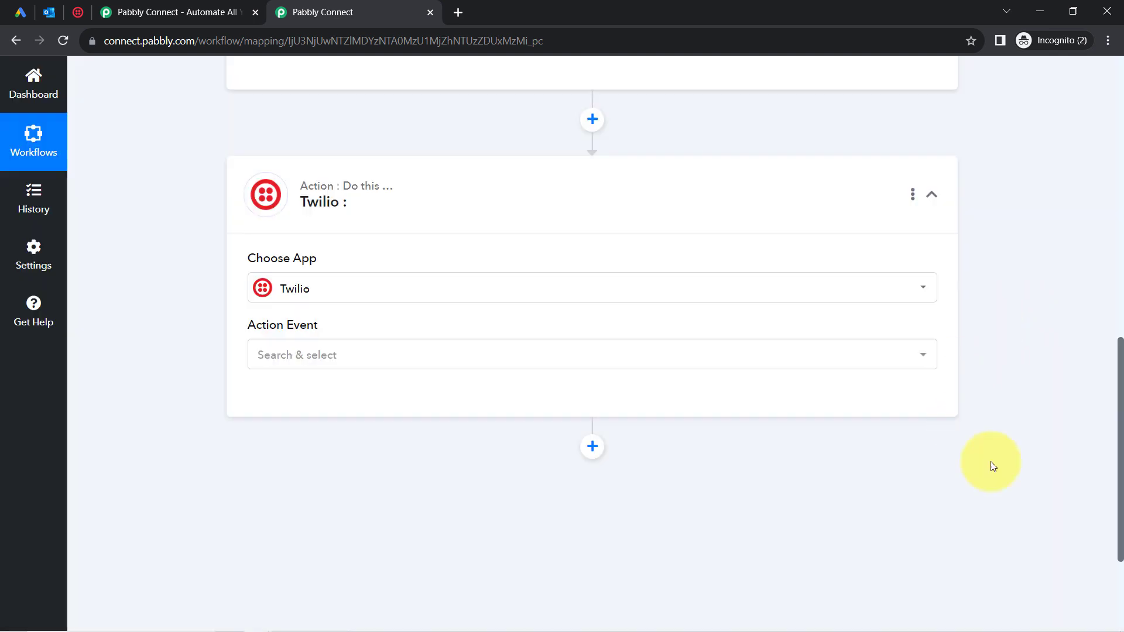
{"action": "left_click_drag", "start_coordinate": [1120, 487], "coordinate": [1109, 146]}
{"action": "left_click", "coordinate": [351, 303]}
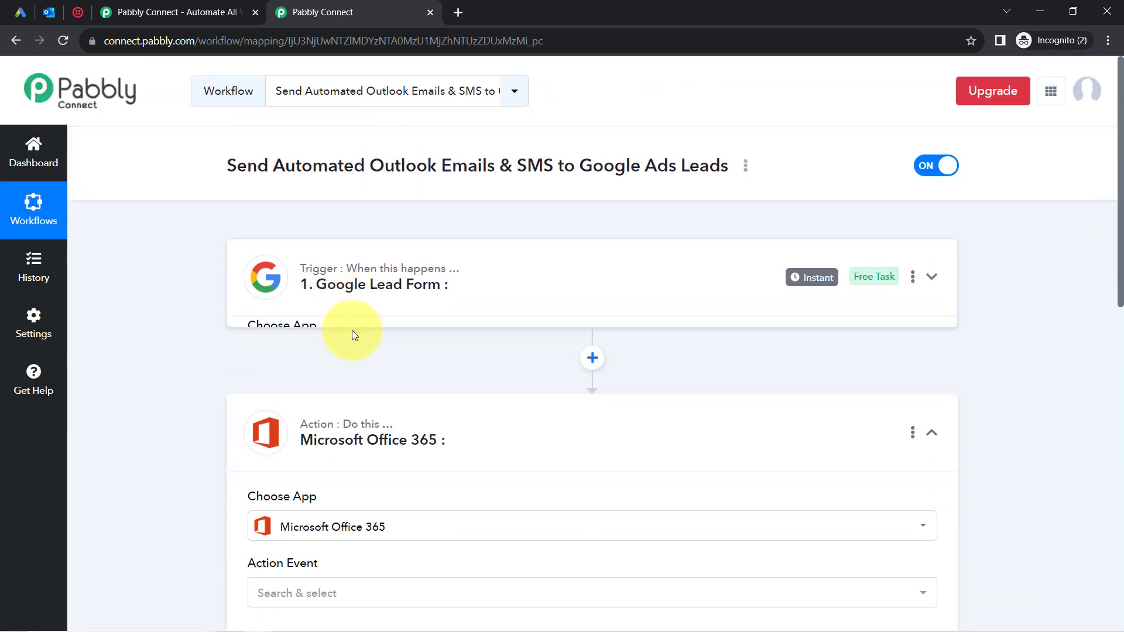
Set the Google Lead Form trigger event to New Lead.
{"action": "left_click", "coordinate": [332, 415]}
{"action": "left_click", "coordinate": [325, 562]}
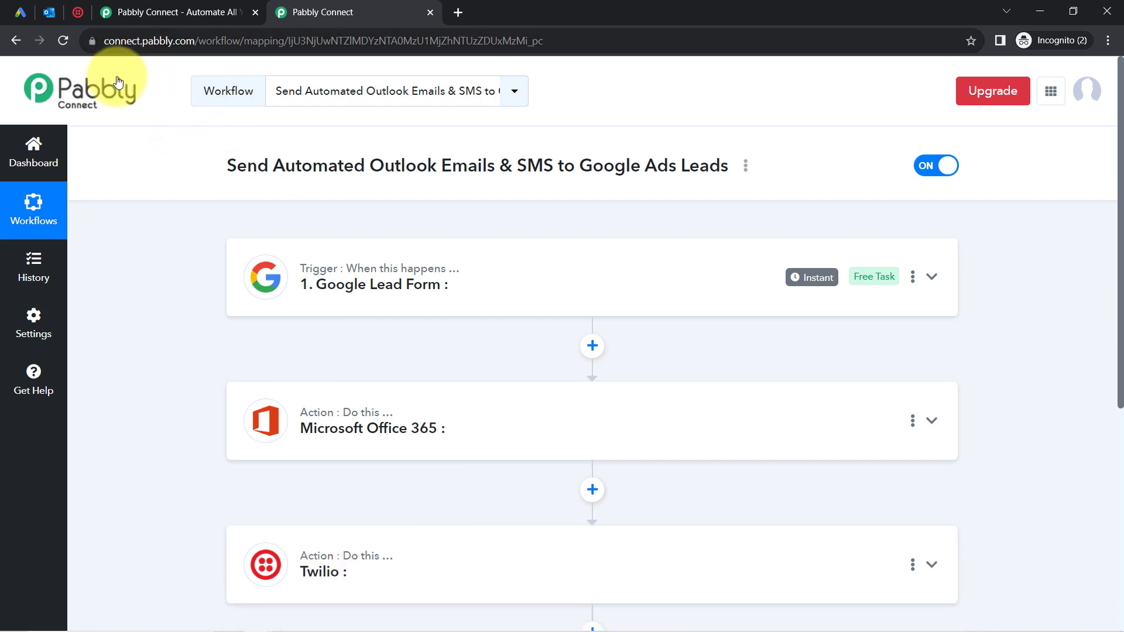
{"action": "left_click_drag", "start_coordinate": [1120, 190], "coordinate": [1119, 348]}
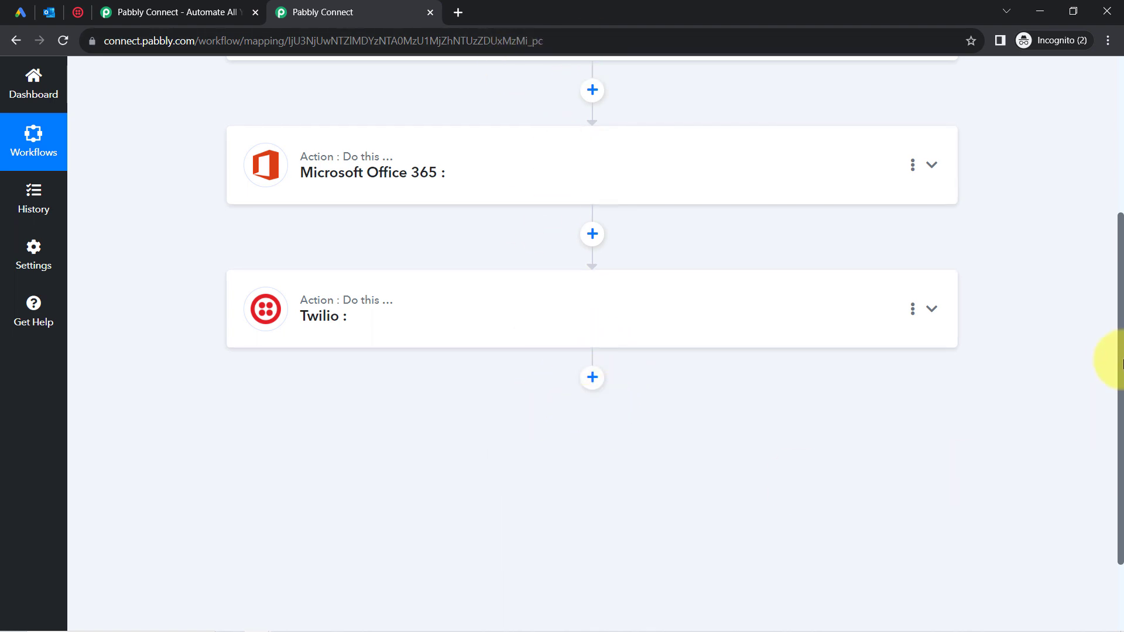
{"action": "left_click_drag", "start_coordinate": [1120, 363], "coordinate": [1115, 176]}
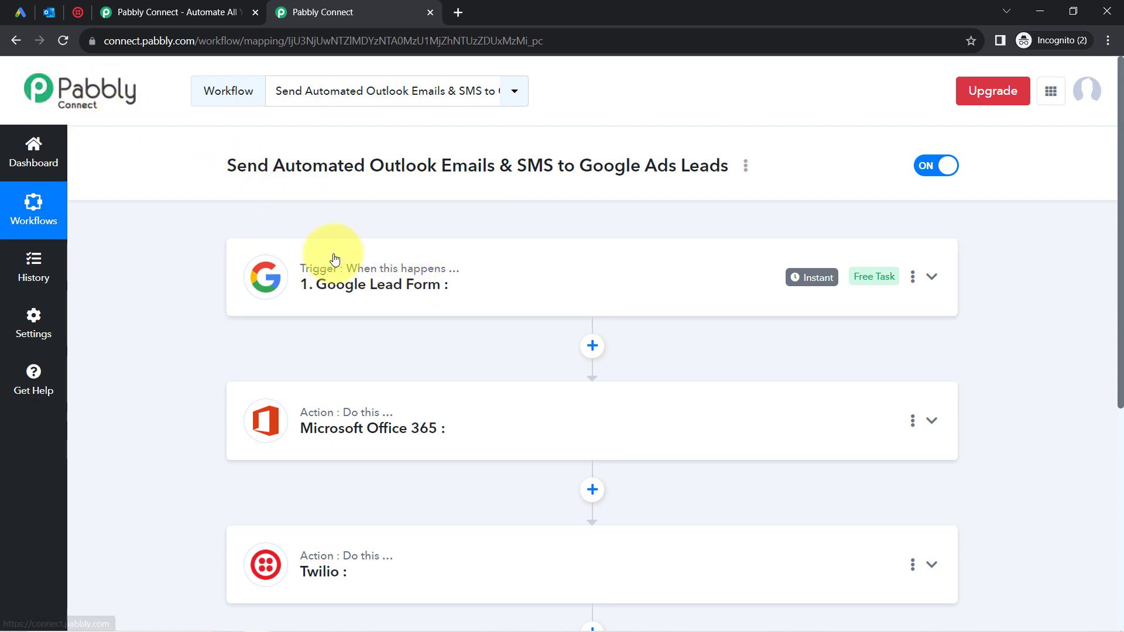
{"action": "left_click", "coordinate": [325, 285]}
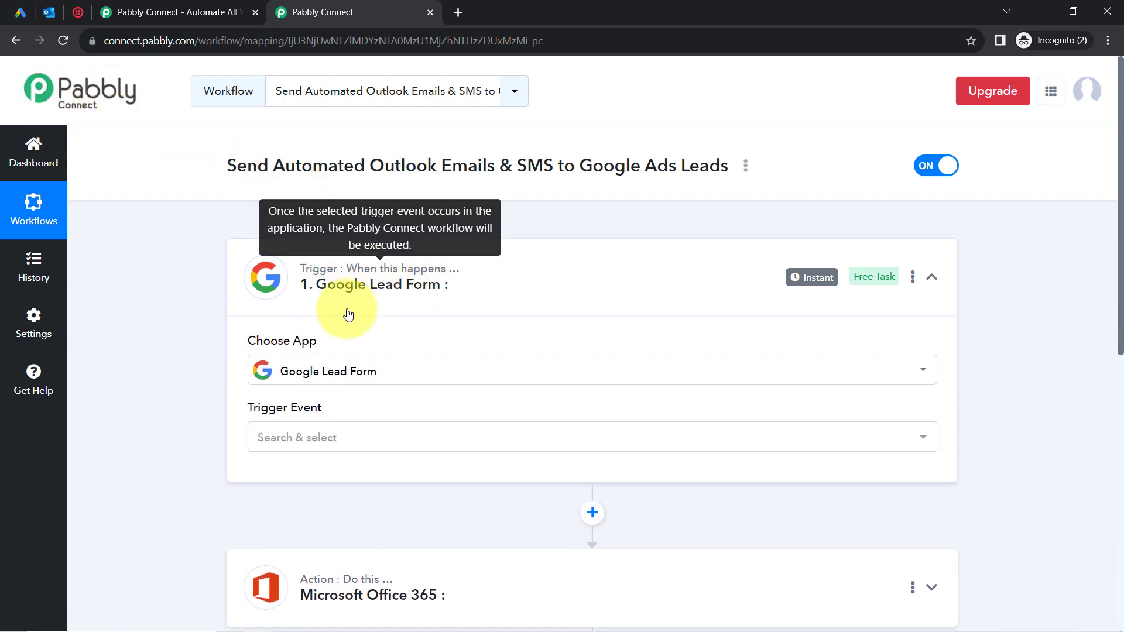
{"action": "left_click", "coordinate": [269, 443]}
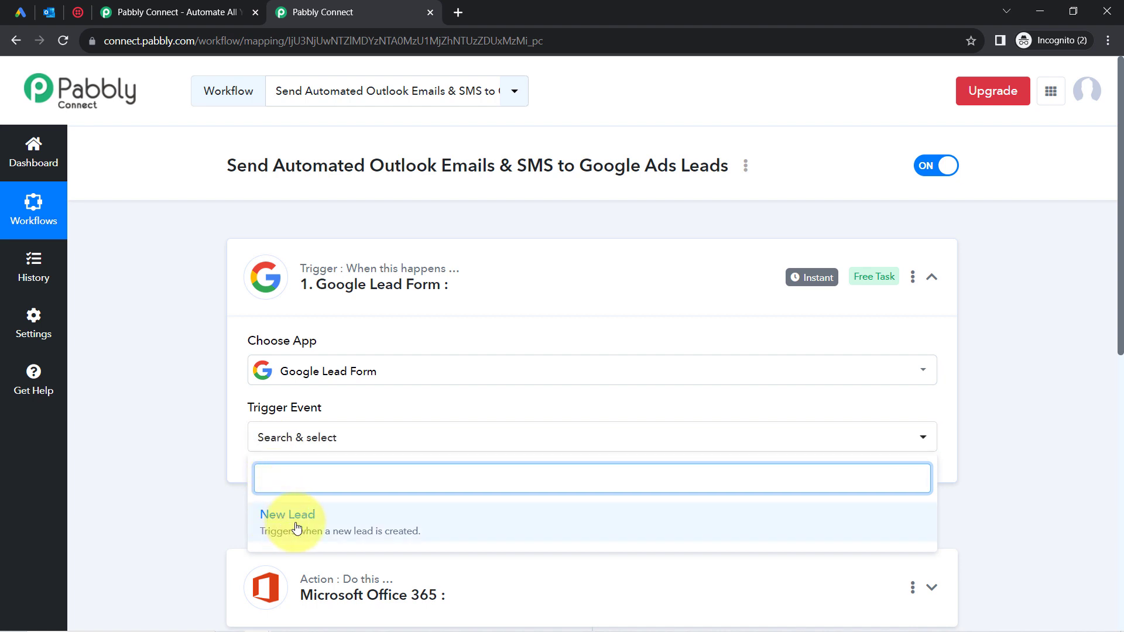
{"action": "left_click", "coordinate": [349, 530]}
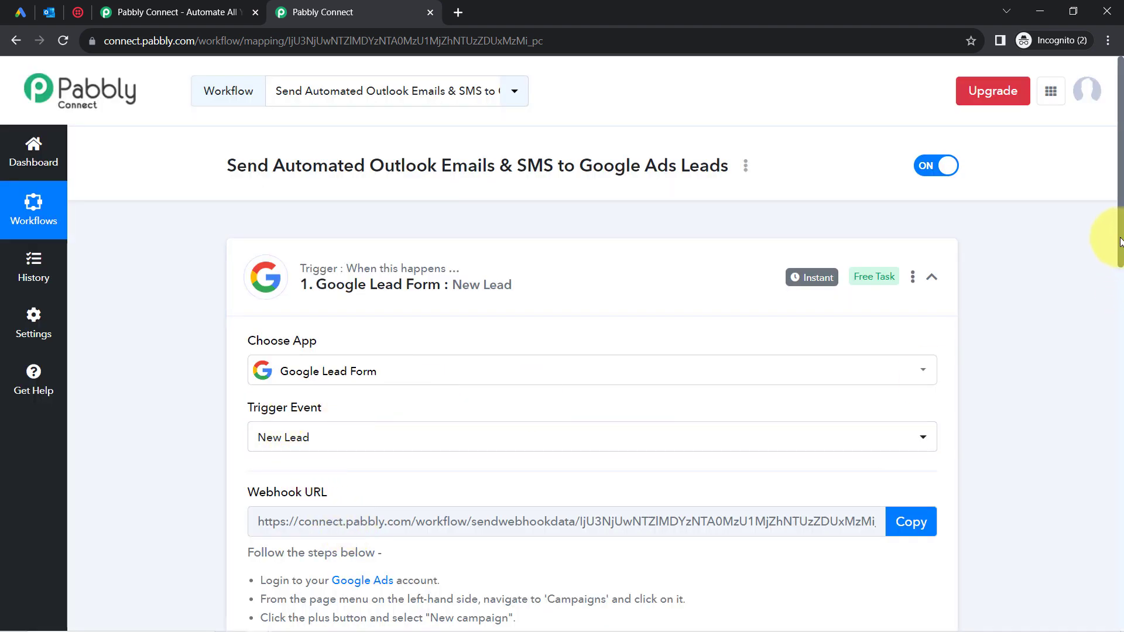
Review the Google Ads setup steps, copy the trigger's webhook URL, and go to Google Ads.
{"action": "scroll", "coordinate": [1116, 251], "scroll_direction": "down", "scroll_amount": 4}
{"action": "mouse_move", "coordinate": [255, 265]}
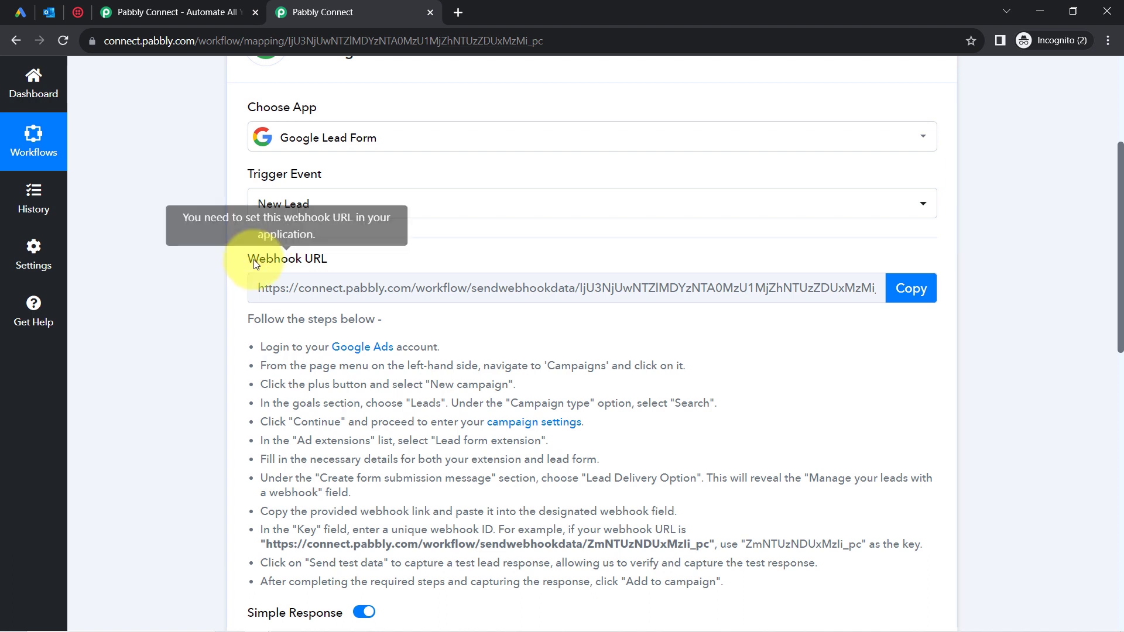
{"action": "left_click_drag", "start_coordinate": [255, 265], "coordinate": [354, 259]}
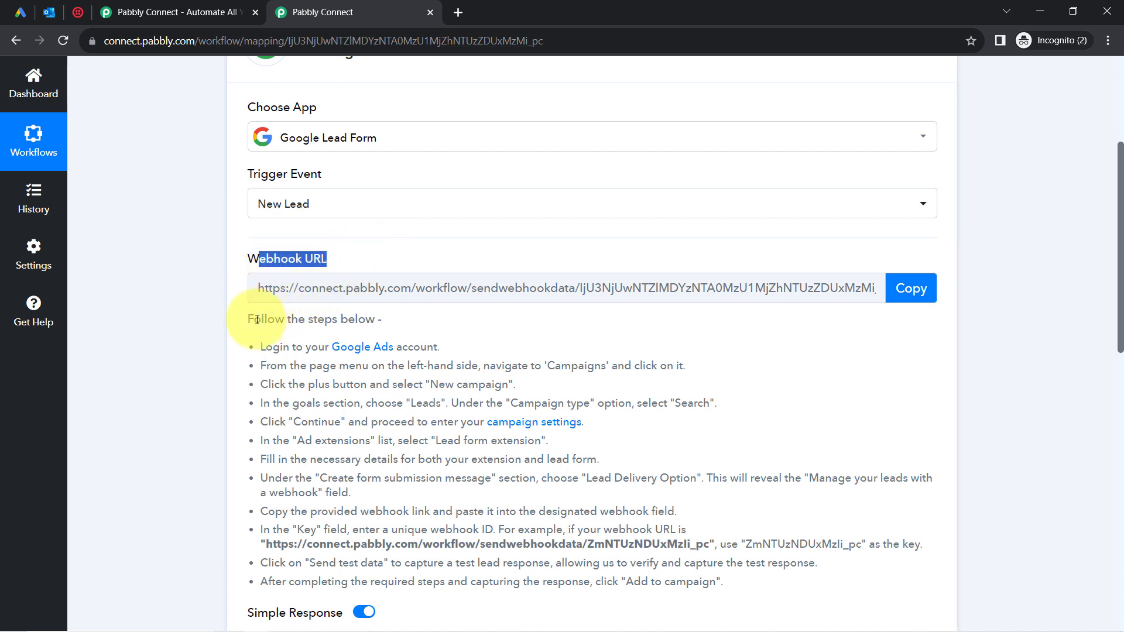
{"action": "left_click_drag", "start_coordinate": [257, 320], "coordinate": [437, 530]}
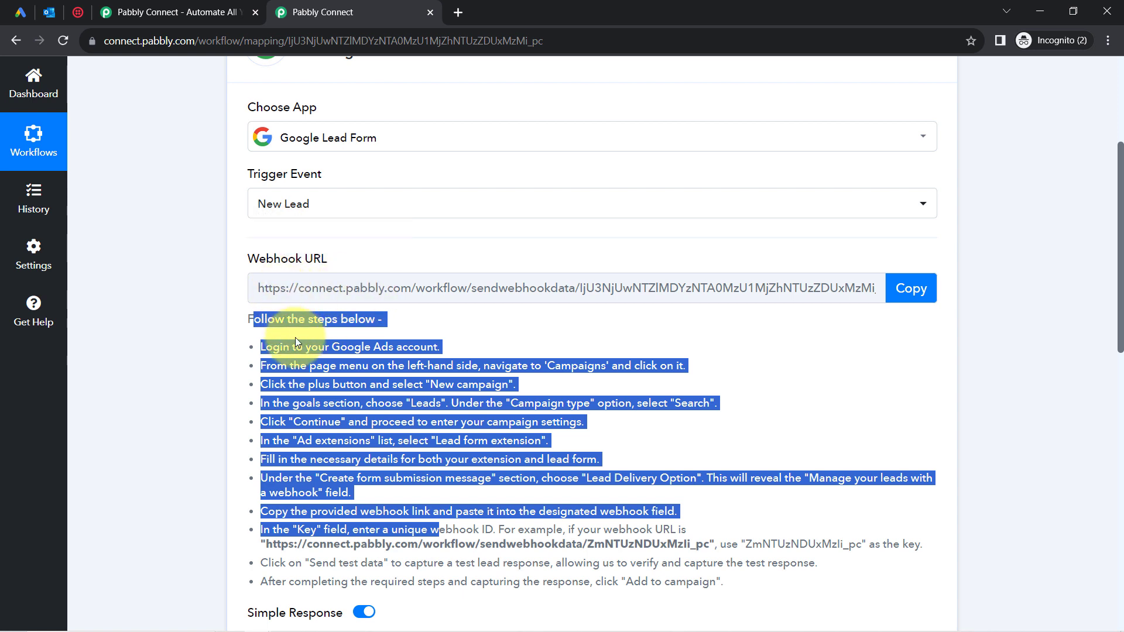
{"action": "left_click", "coordinate": [296, 352]}
{"action": "left_click_drag", "start_coordinate": [284, 351], "coordinate": [403, 511]}
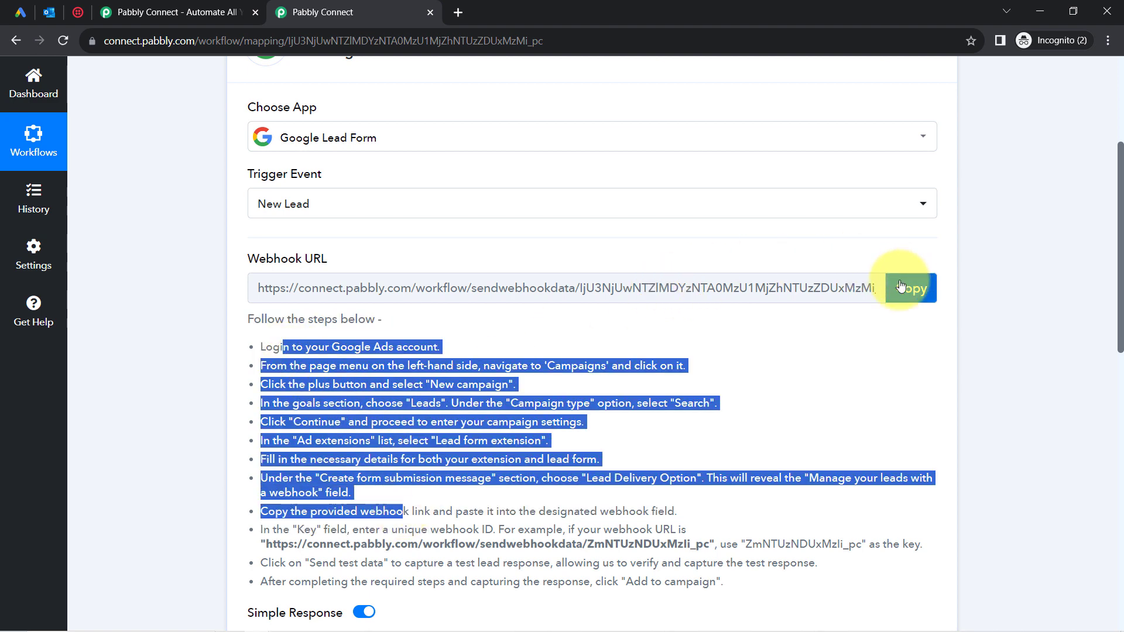
{"action": "left_click", "coordinate": [917, 294]}
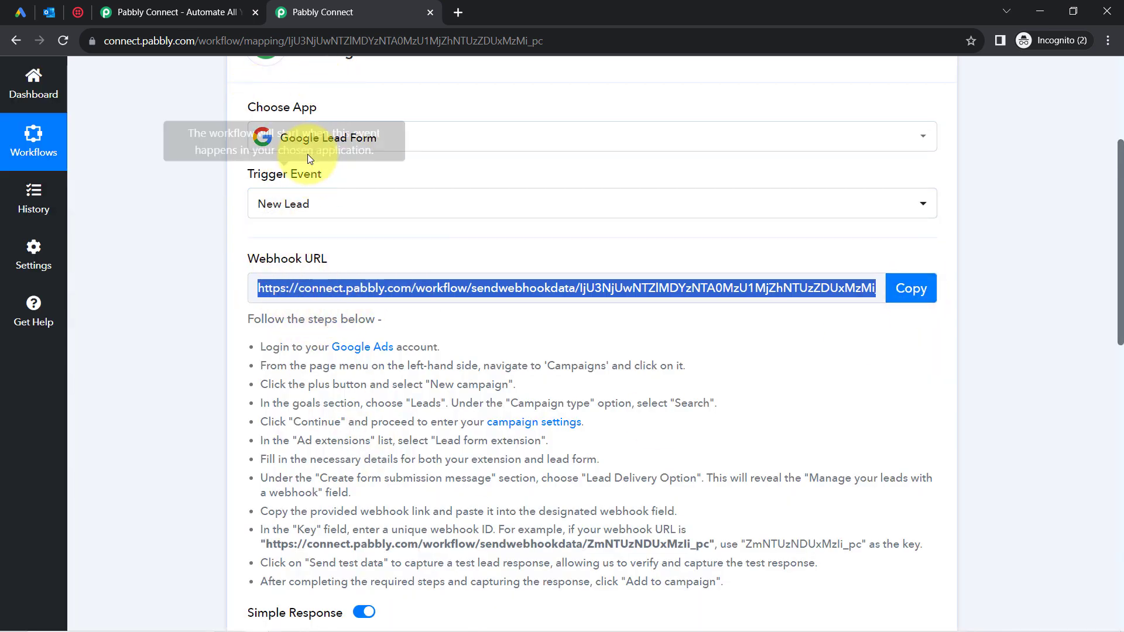
{"action": "left_click", "coordinate": [13, 8]}
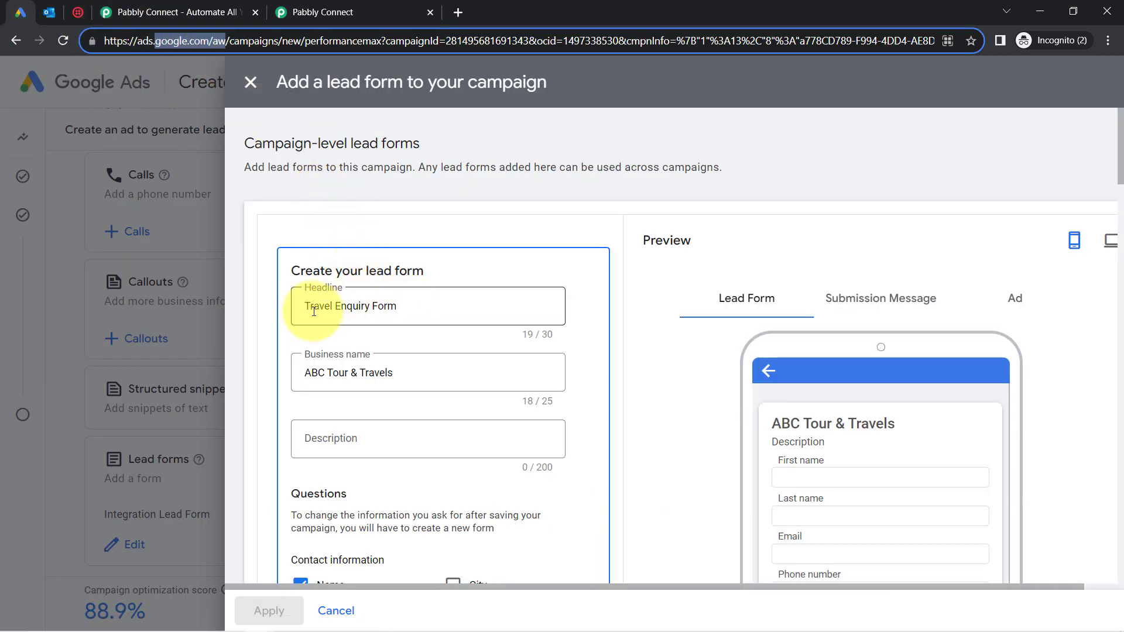
Enter Sikkim and Meghalaya as the destination-city answers, then scroll down to Lead delivery options.
{"action": "left_click_drag", "start_coordinate": [313, 307], "coordinate": [346, 308]}
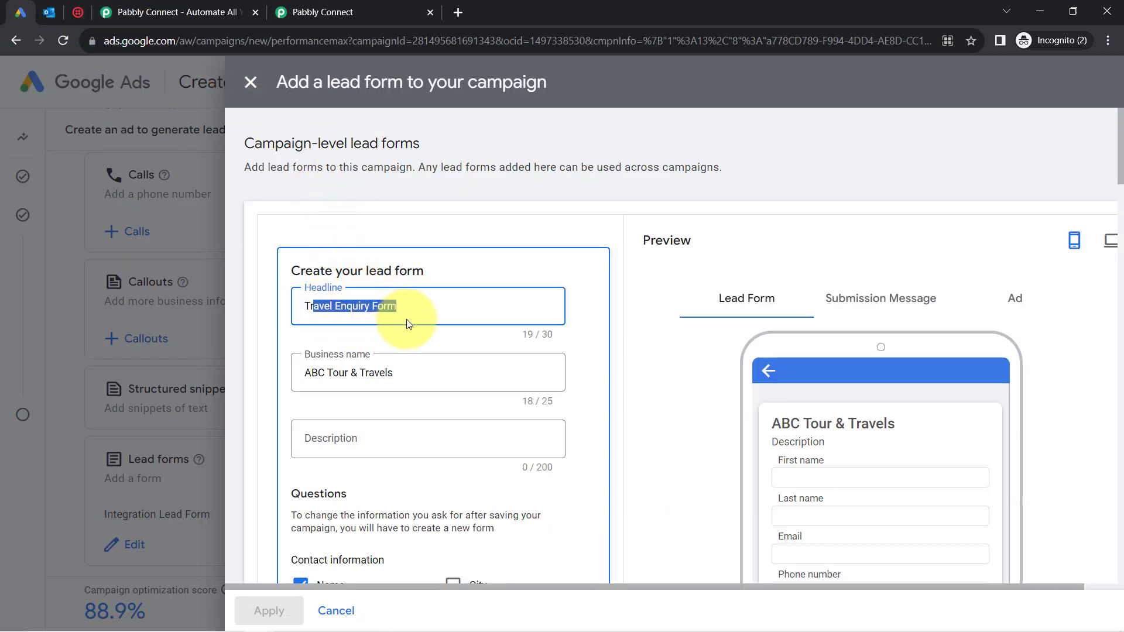
{"action": "scroll", "coordinate": [1112, 199], "scroll_direction": "down", "scroll_amount": 6}
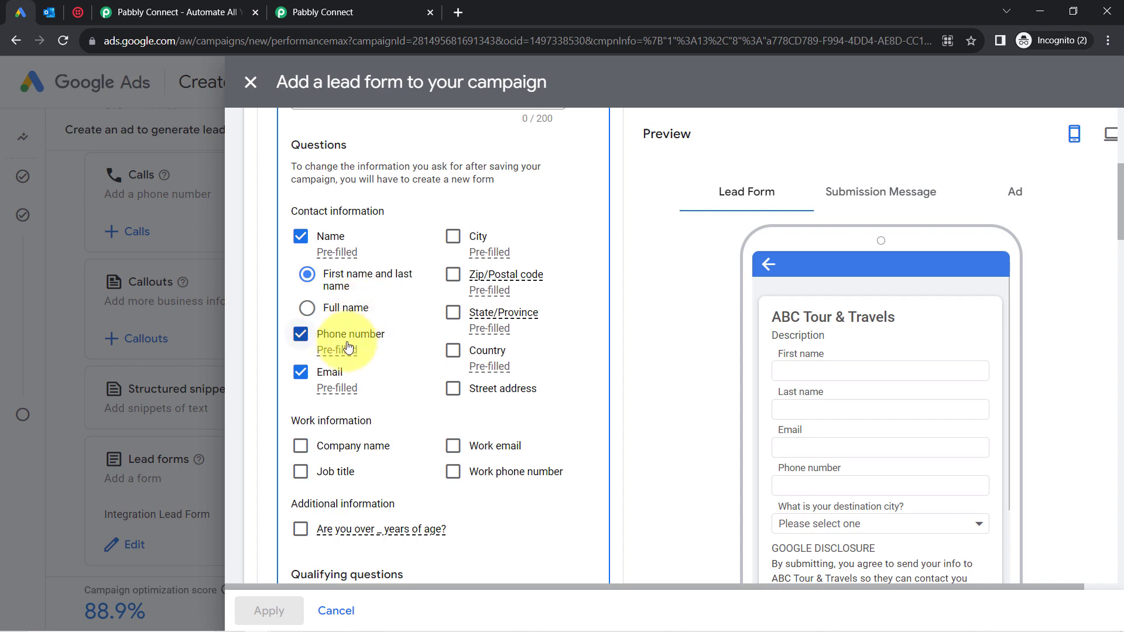
{"action": "scroll", "coordinate": [1121, 240], "scroll_direction": "down", "scroll_amount": 1}
{"action": "scroll", "coordinate": [1120, 240], "scroll_direction": "down", "scroll_amount": 5}
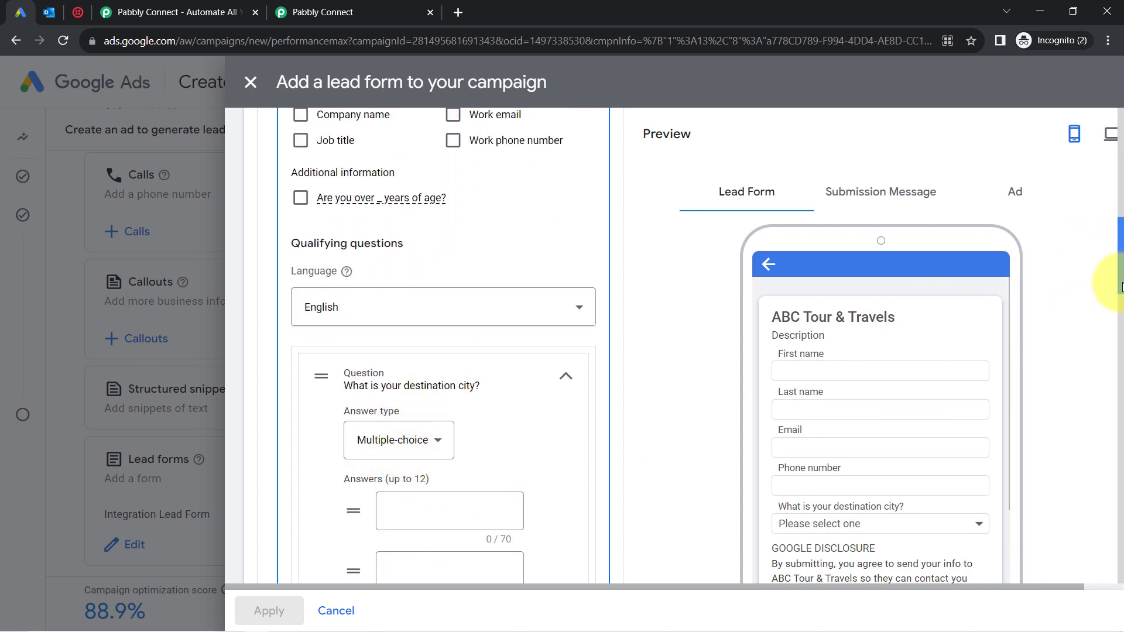
{"action": "scroll", "coordinate": [1121, 287], "scroll_direction": "down", "scroll_amount": 6}
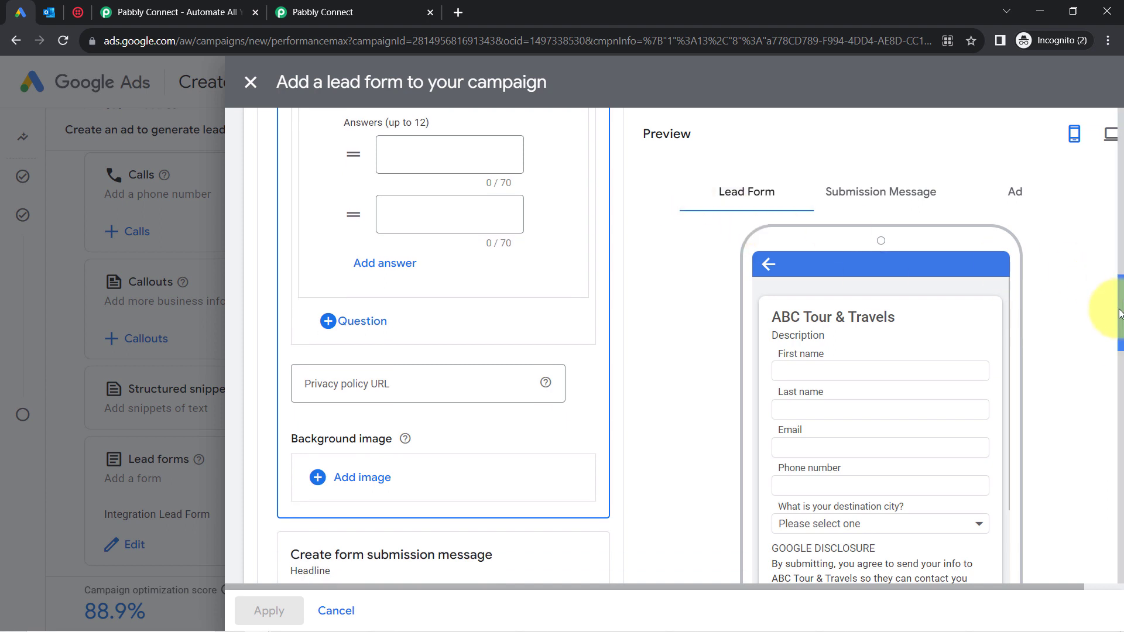
{"action": "scroll", "coordinate": [1121, 316], "scroll_direction": "up", "scroll_amount": 4}
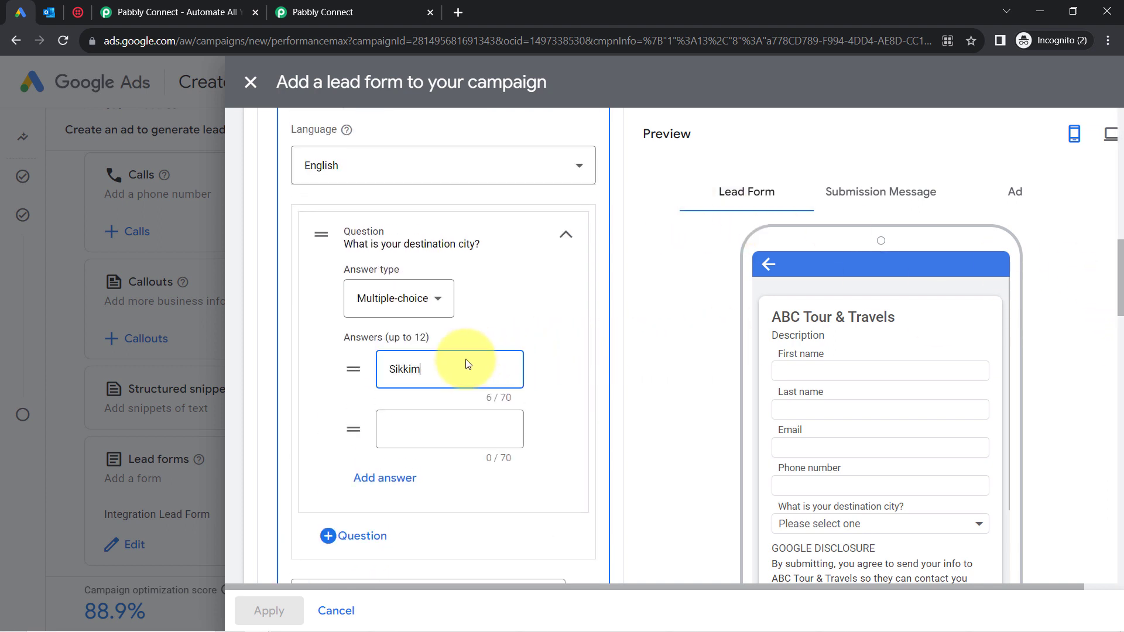
{"action": "key", "text": "Tab"}
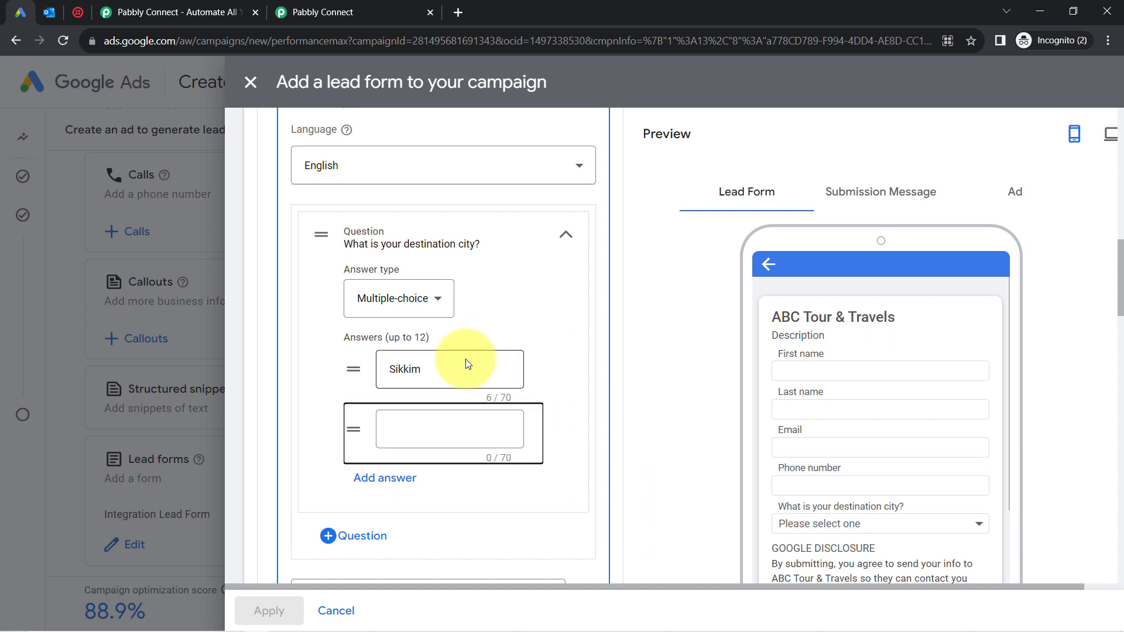
{"action": "left_click", "coordinate": [434, 421]}
{"action": "type", "text": "Meghalaya"}
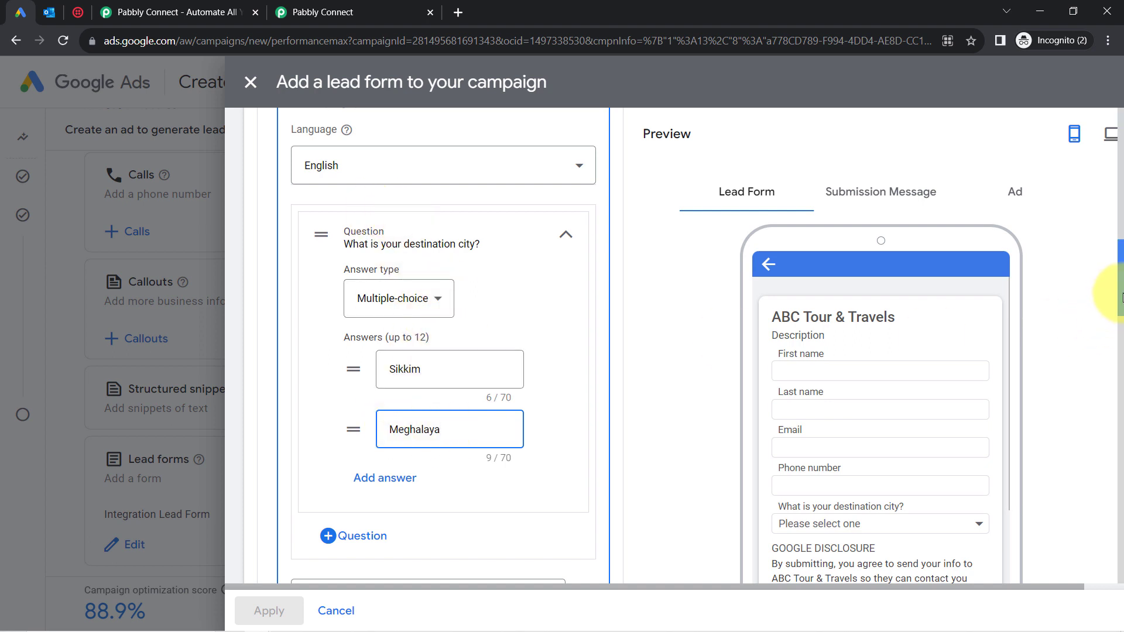
{"action": "left_click_drag", "start_coordinate": [1121, 300], "coordinate": [1098, 464]}
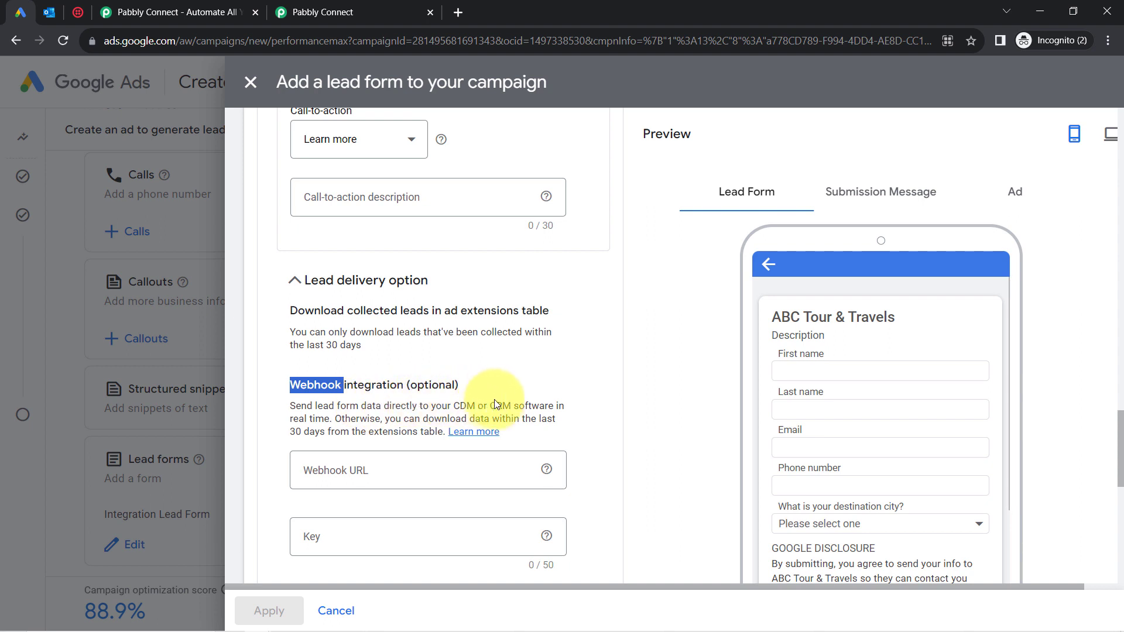
Paste the copied Pabbly webhook URL into the lead form's Webhook URL field.
{"action": "left_click_drag", "start_coordinate": [299, 427], "coordinate": [325, 429]}
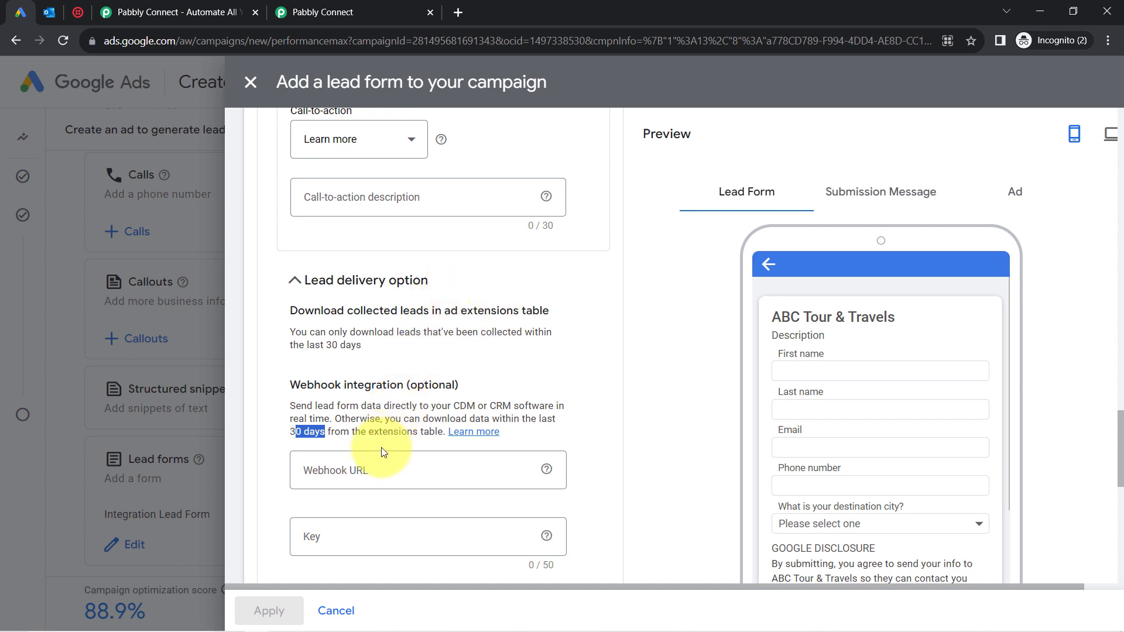
{"action": "left_click", "coordinate": [351, 465]}
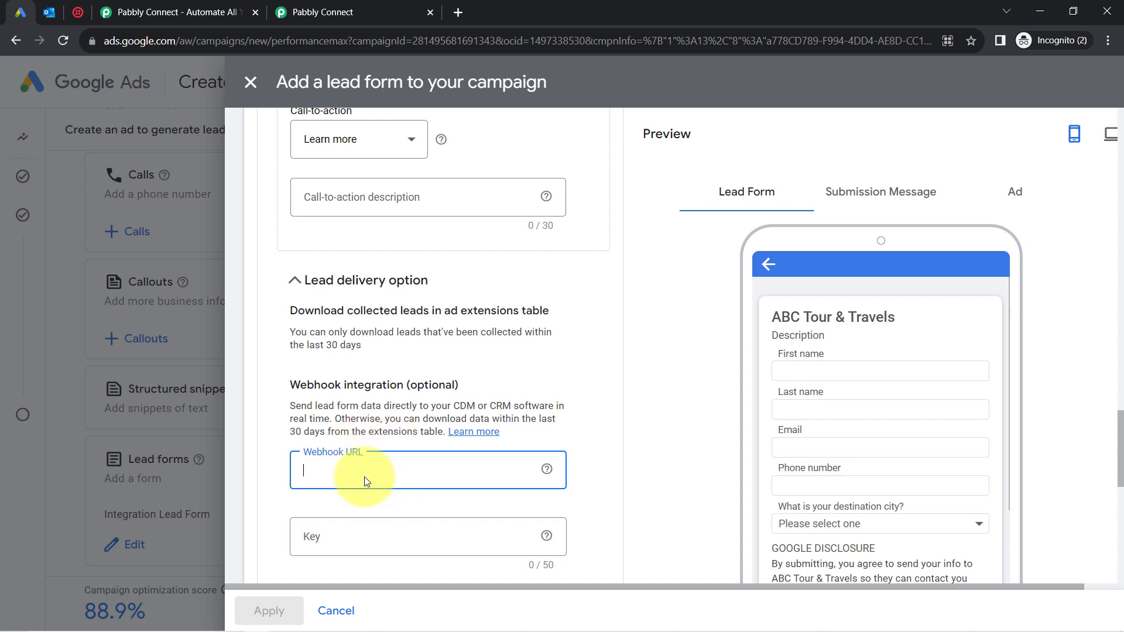
{"action": "left_click", "coordinate": [342, 12]}
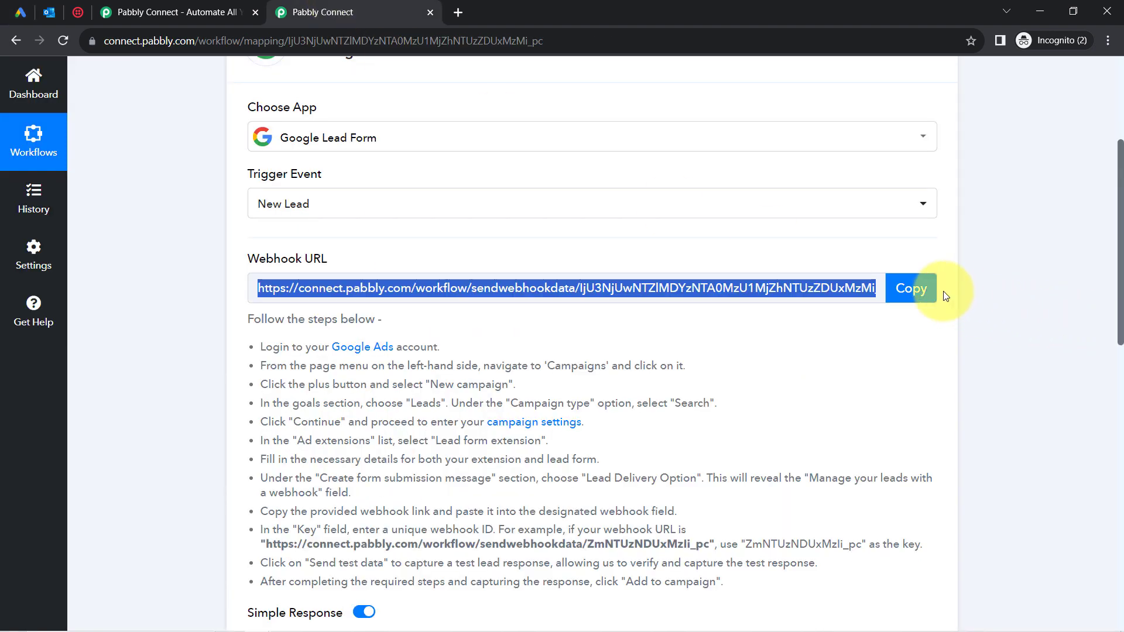
{"action": "left_click", "coordinate": [910, 289]}
{"action": "left_click", "coordinate": [20, 12]}
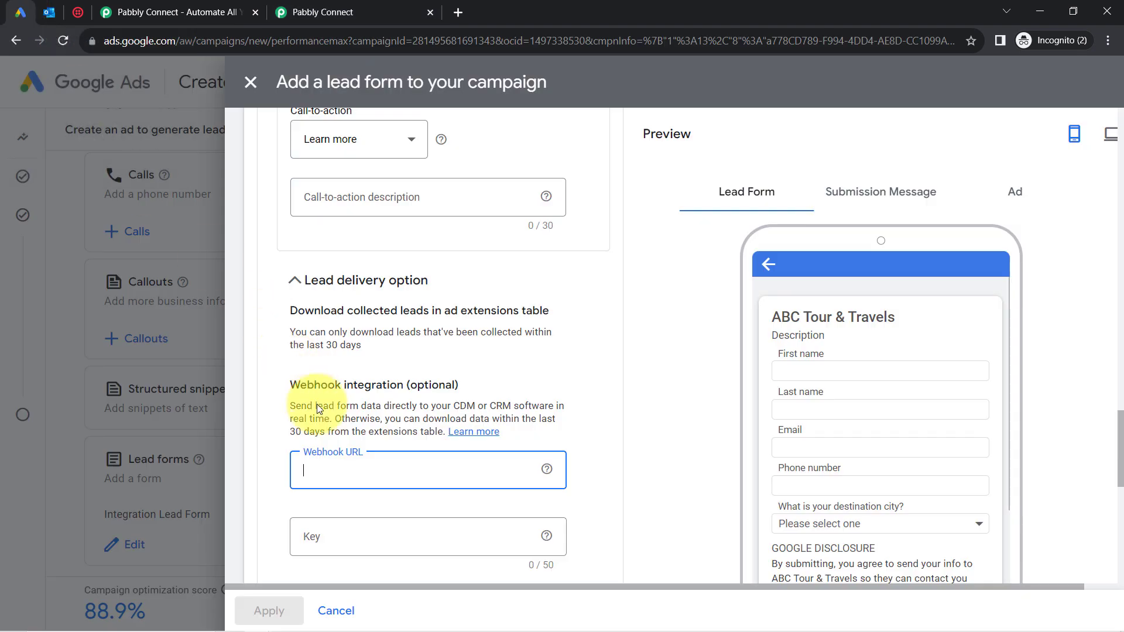
{"action": "key", "text": "ctrl+v"}
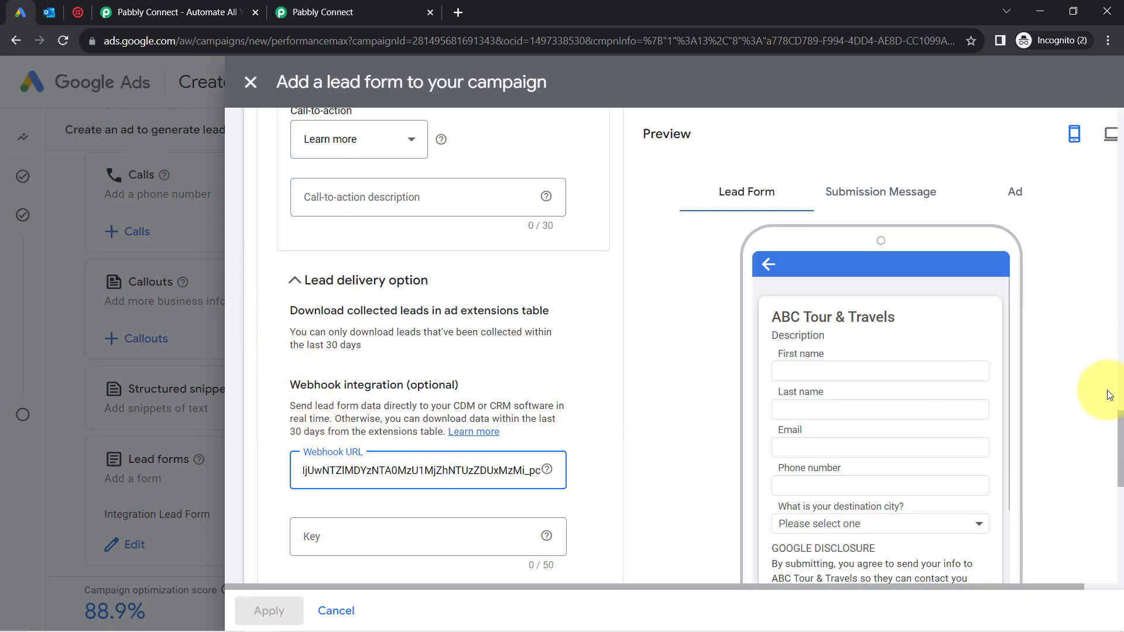
Move down to the webhook Key field to begin entering a key.
{"action": "scroll", "coordinate": [1119, 439], "scroll_direction": "down", "scroll_amount": 1}
{"action": "scroll", "coordinate": [1120, 439], "scroll_direction": "down", "scroll_amount": 1}
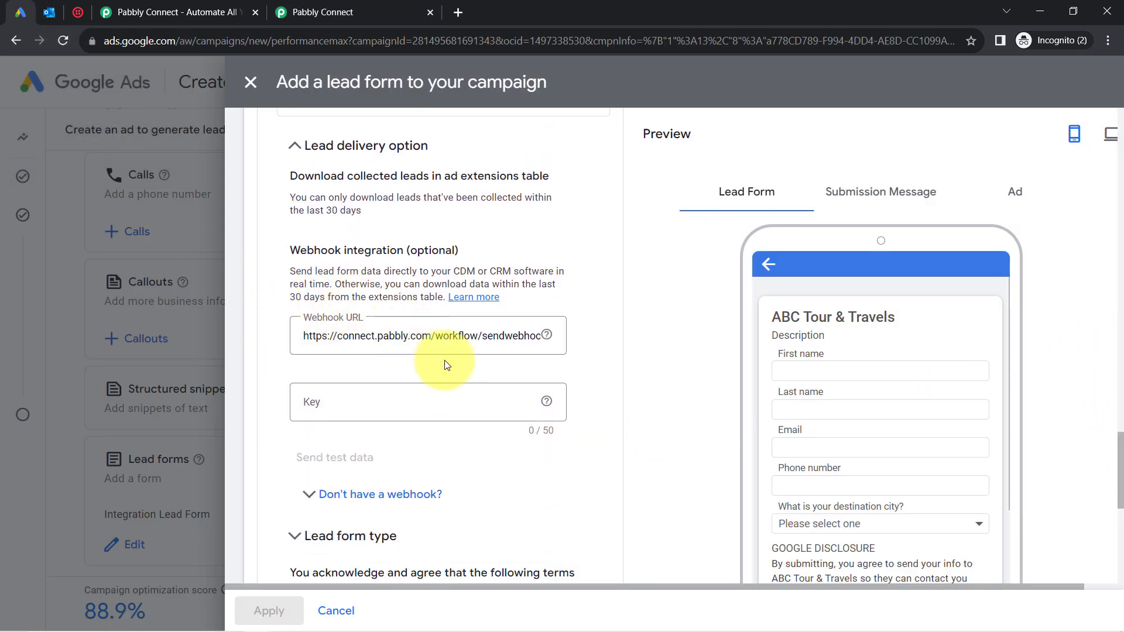
{"action": "mouse_move", "coordinate": [546, 403]}
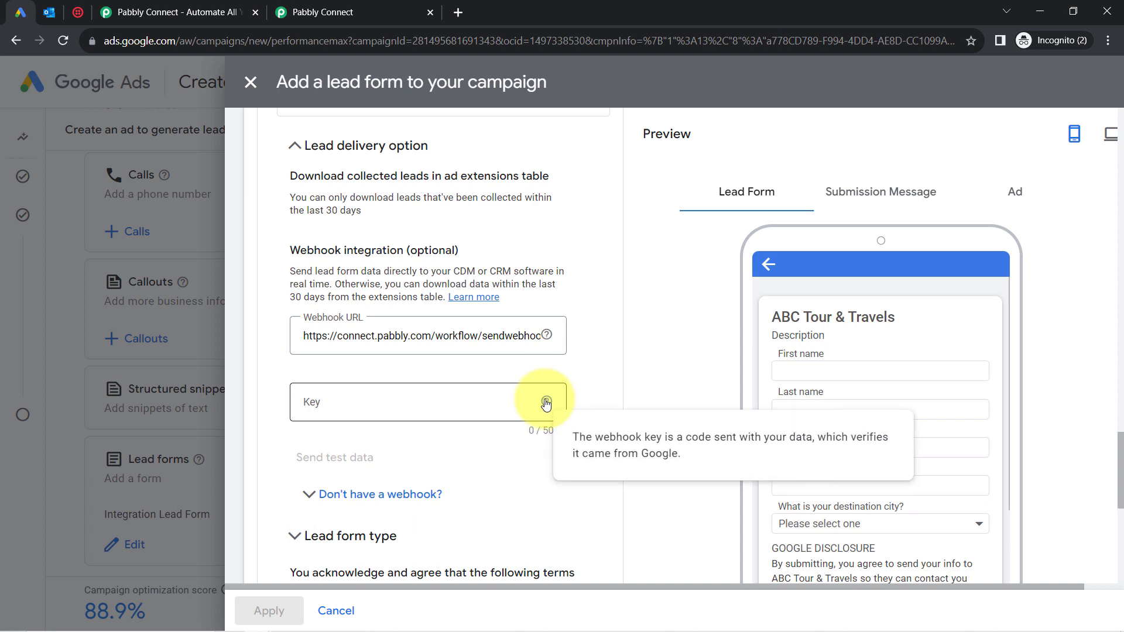
{"action": "left_click", "coordinate": [478, 402]}
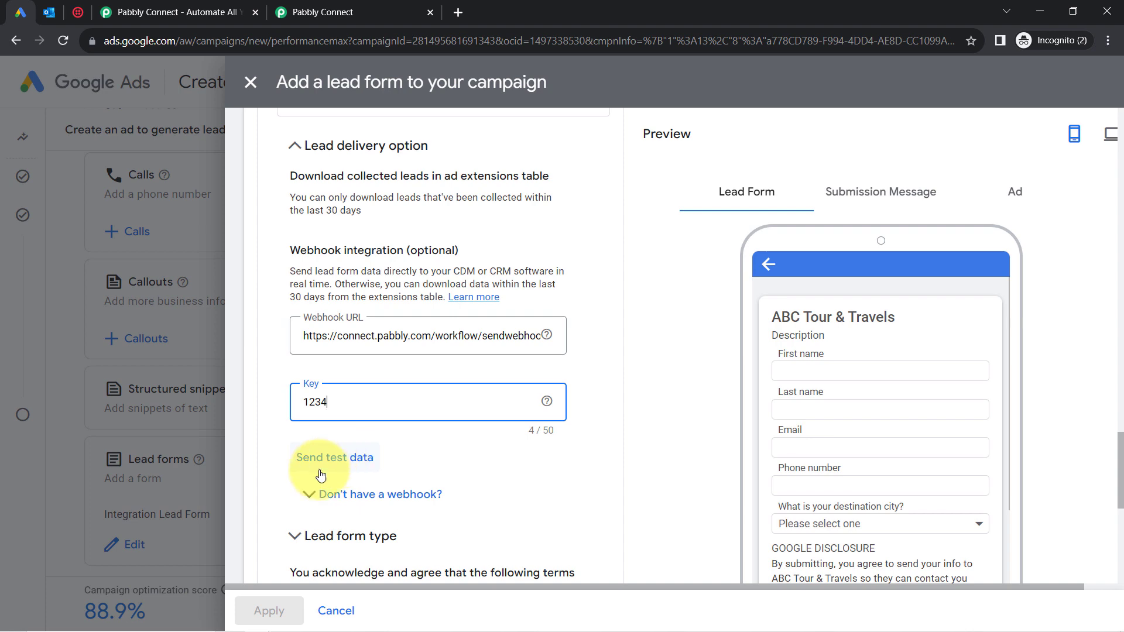
Return to the Pabbly workflow and view the trigger's Waiting For Webhook Response status.
{"action": "left_click", "coordinate": [336, 6]}
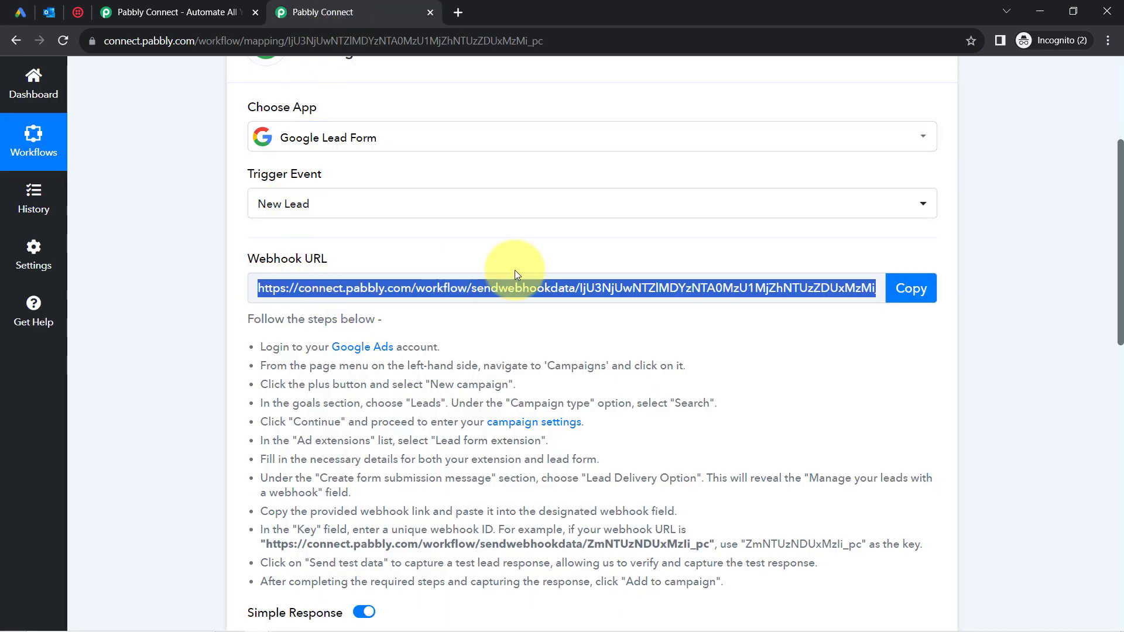
{"action": "left_click_drag", "start_coordinate": [1120, 232], "coordinate": [1111, 353]}
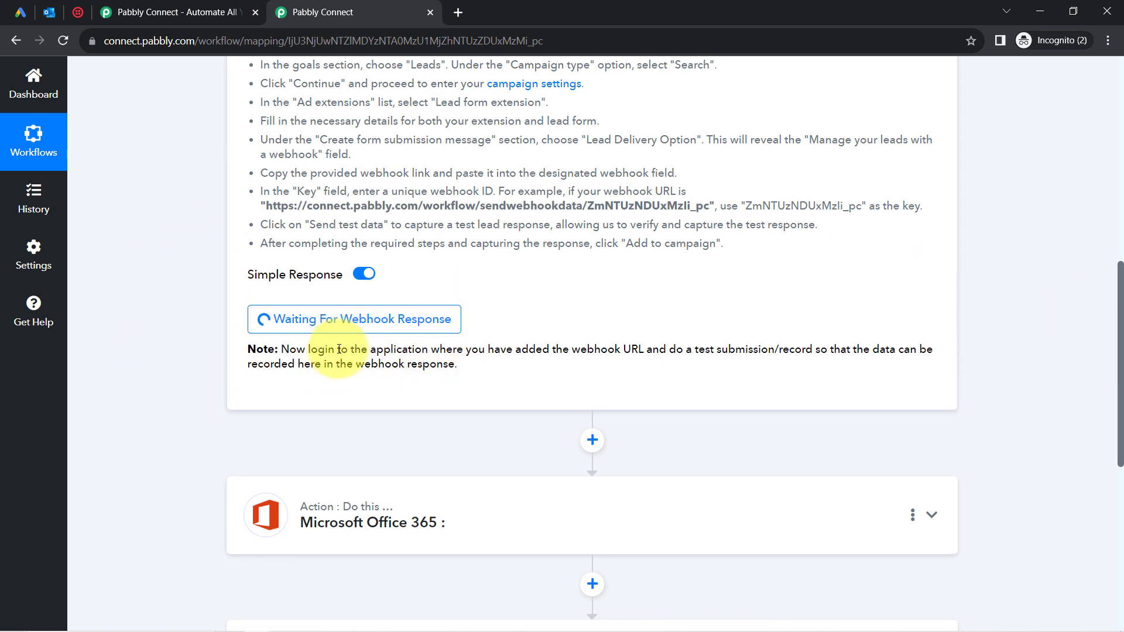
Send test lead data with key 1234 and inspect the sample first name and phone number.
{"action": "left_click", "coordinate": [20, 11]}
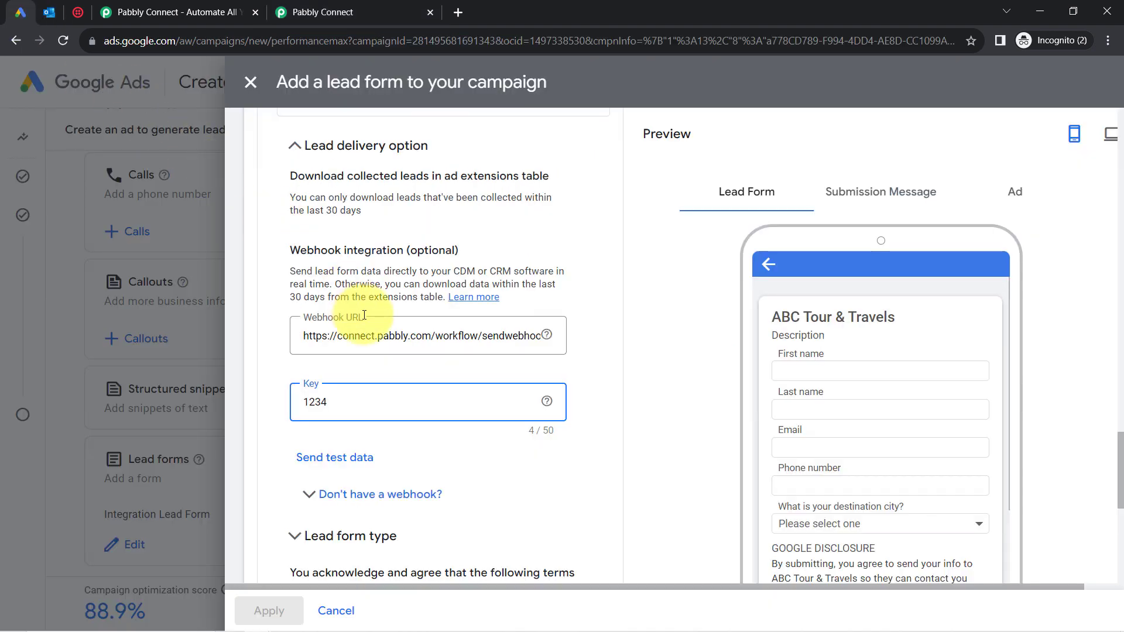
{"action": "left_click", "coordinate": [313, 462]}
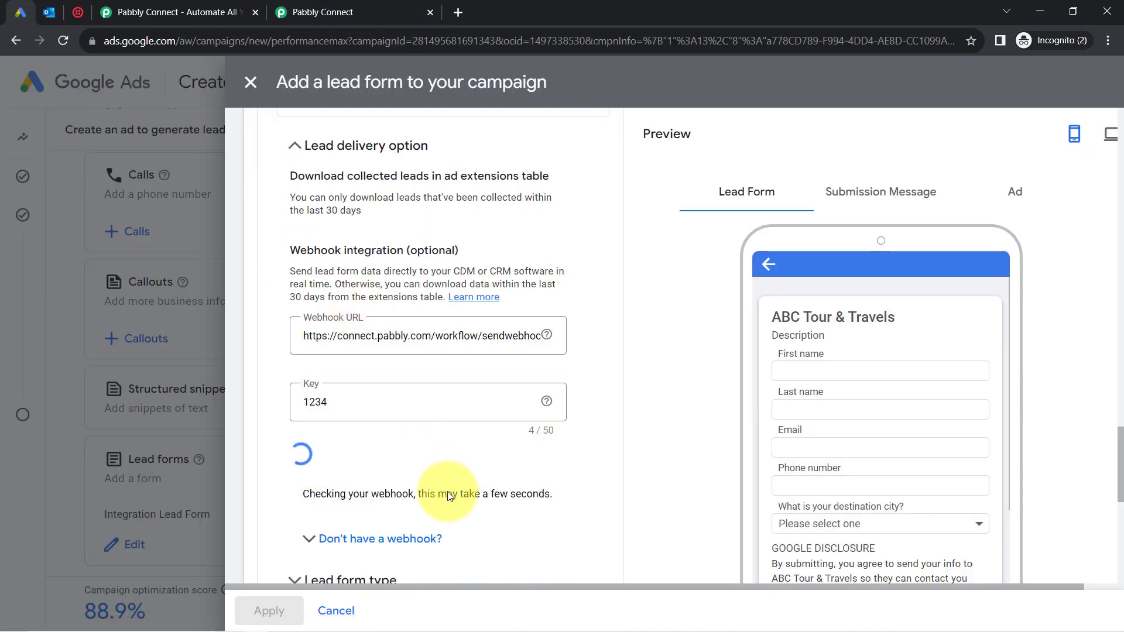
{"action": "left_click_drag", "start_coordinate": [338, 497], "coordinate": [404, 498]}
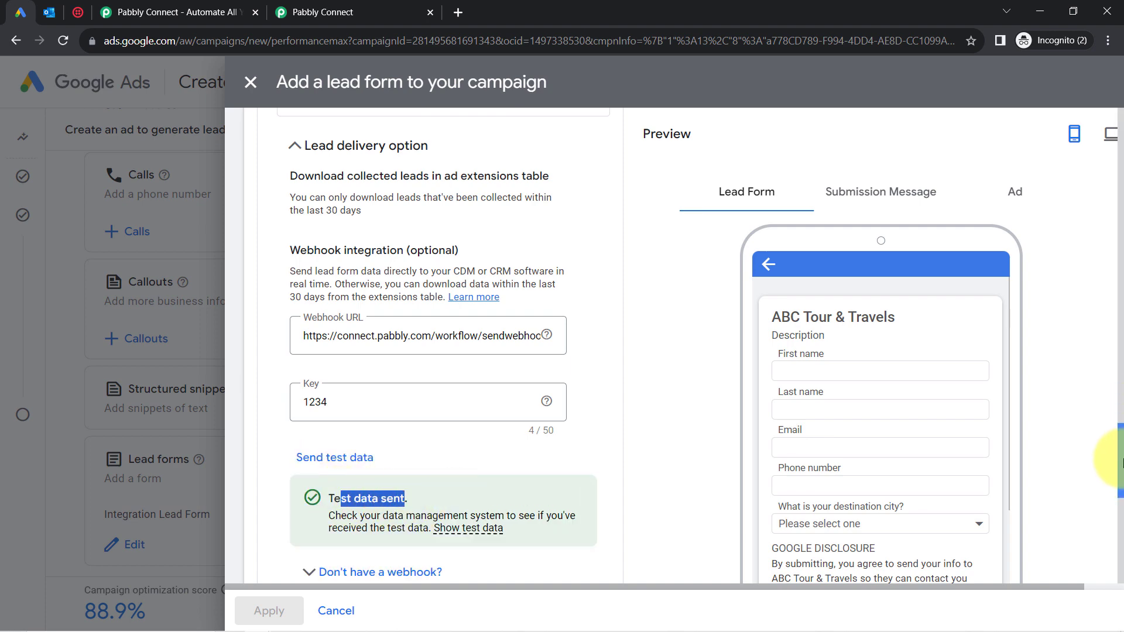
{"action": "scroll", "coordinate": [1115, 481], "scroll_direction": "down", "scroll_amount": 5}
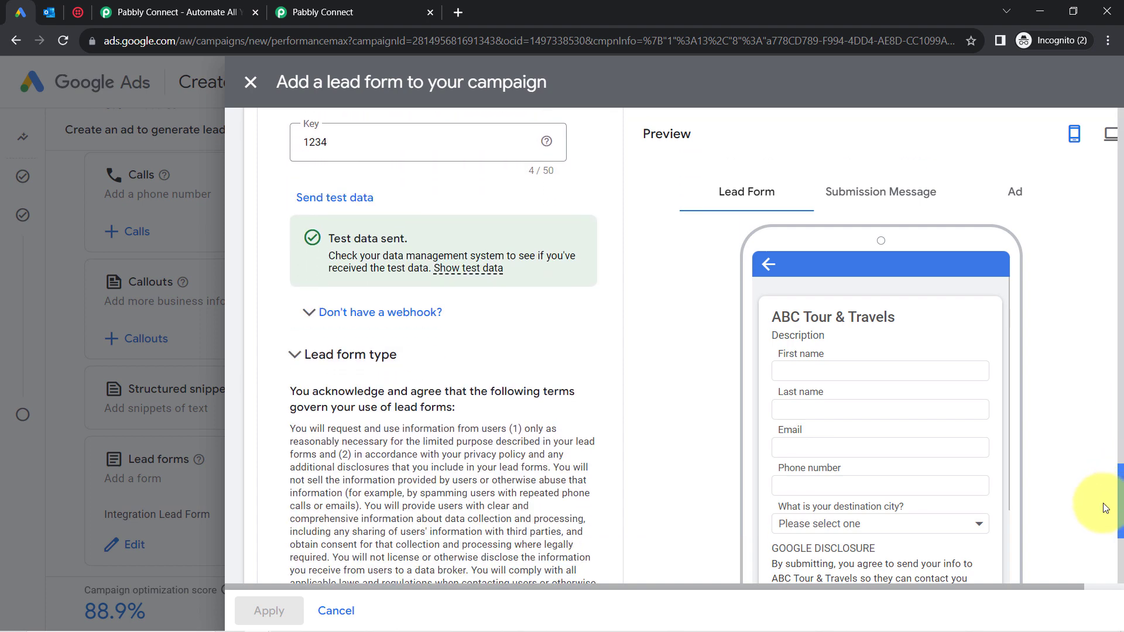
{"action": "mouse_move", "coordinate": [450, 254]}
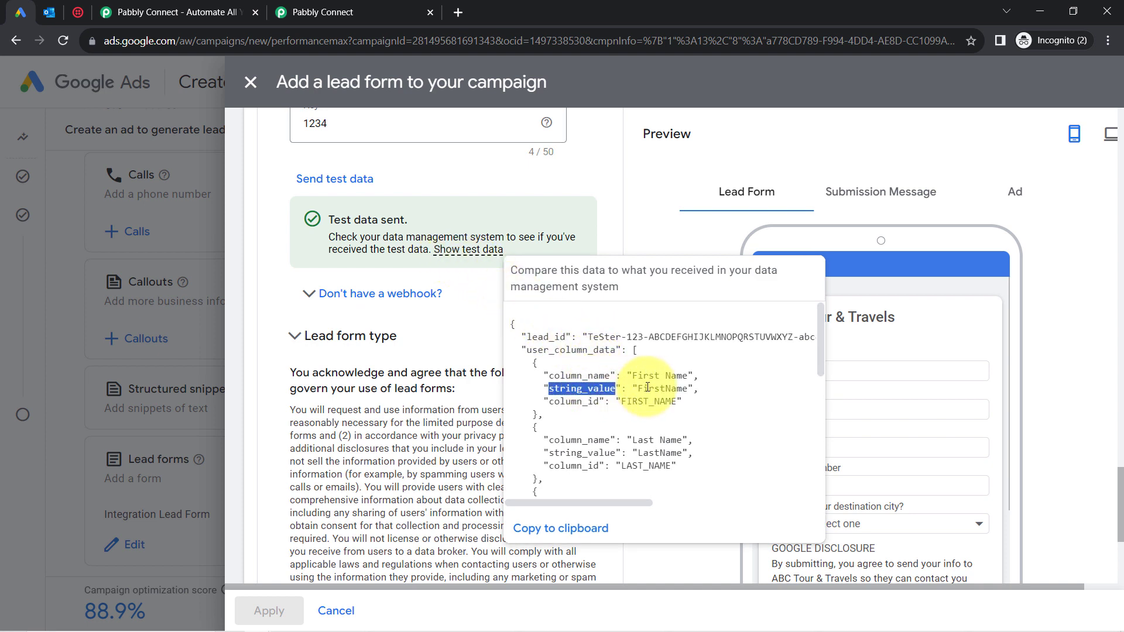
{"action": "left_click_drag", "start_coordinate": [648, 388], "coordinate": [689, 378]}
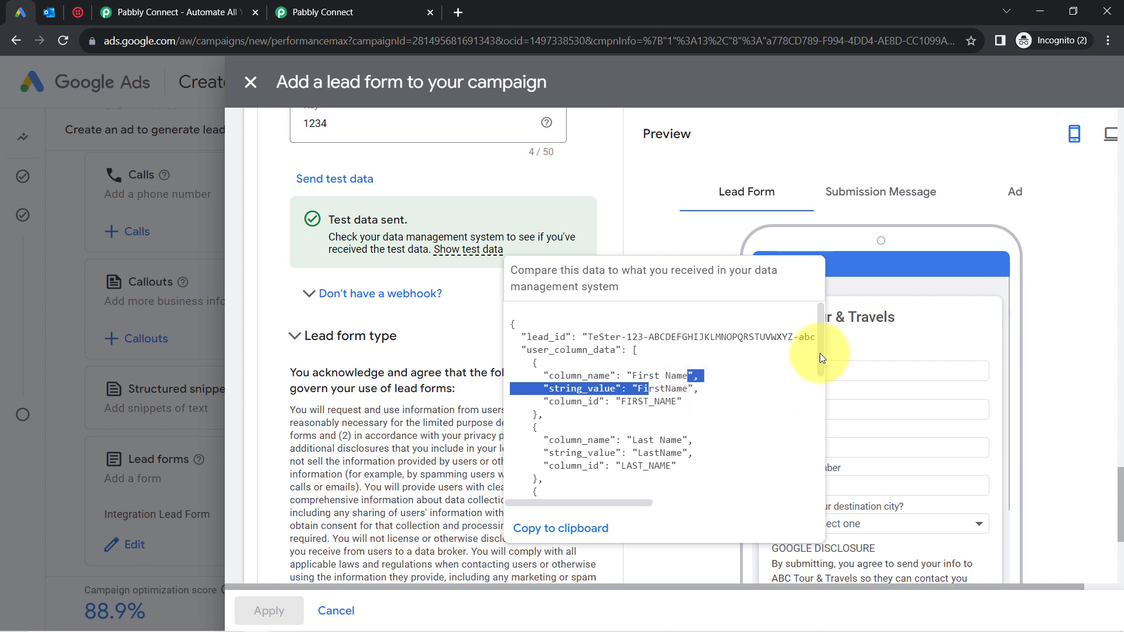
{"action": "left_click_drag", "start_coordinate": [820, 353], "coordinate": [816, 385]}
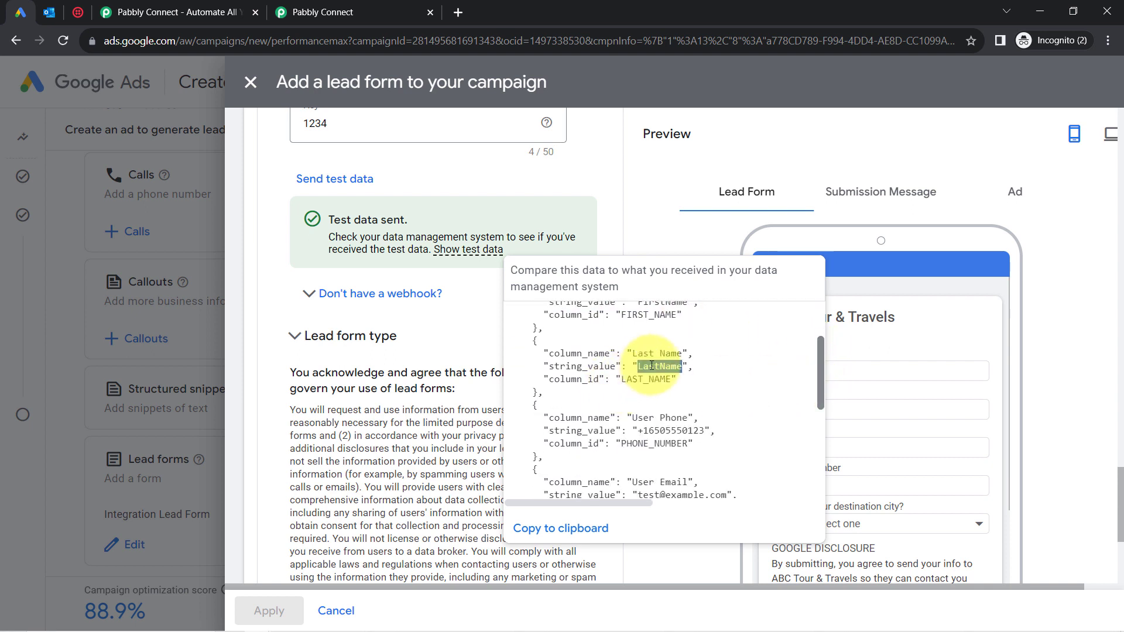
{"action": "left_click_drag", "start_coordinate": [643, 431], "coordinate": [698, 430]}
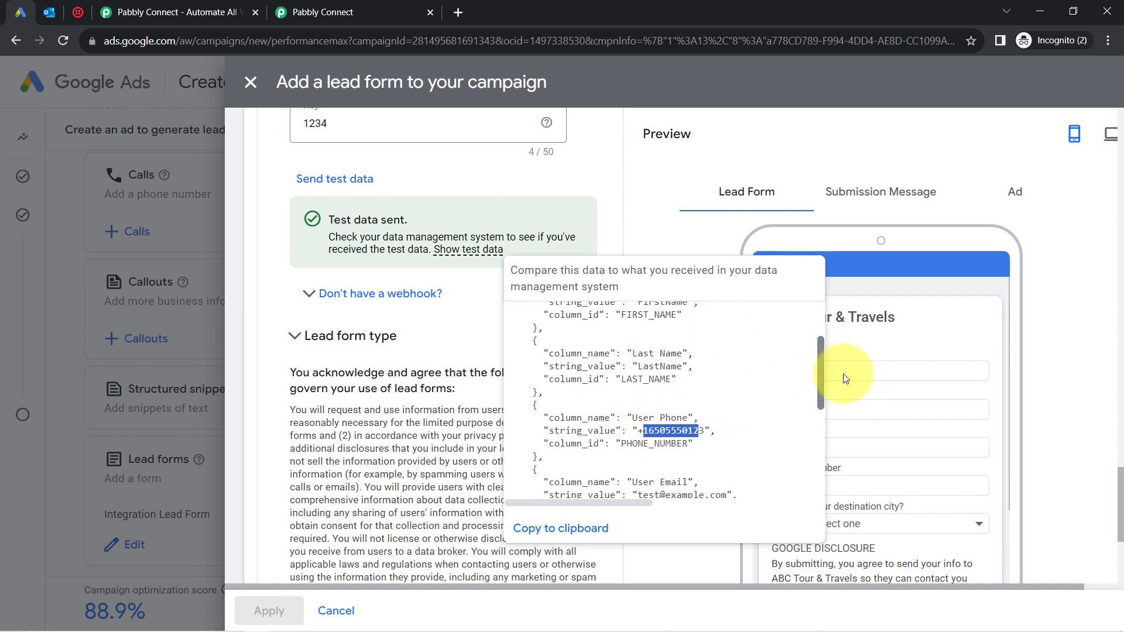
{"action": "left_click", "coordinate": [843, 373]}
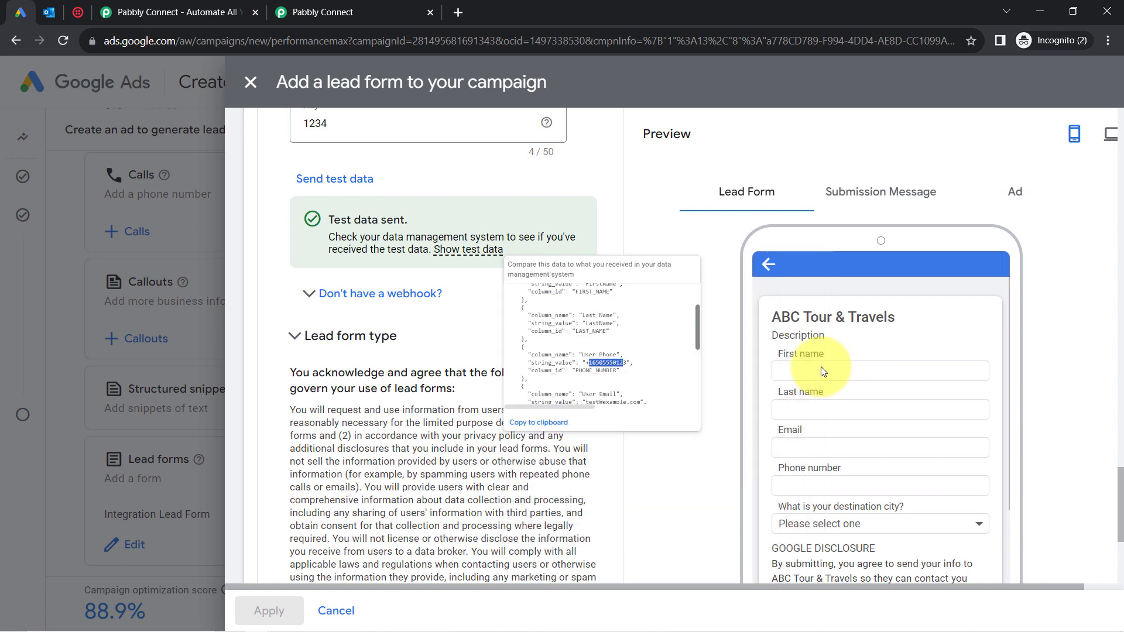
Reopen the test data and locate the destination city question with the value Sikkim.
{"action": "left_click", "coordinate": [457, 246]}
{"action": "scroll", "coordinate": [778, 359], "scroll_direction": "down", "scroll_amount": 3}
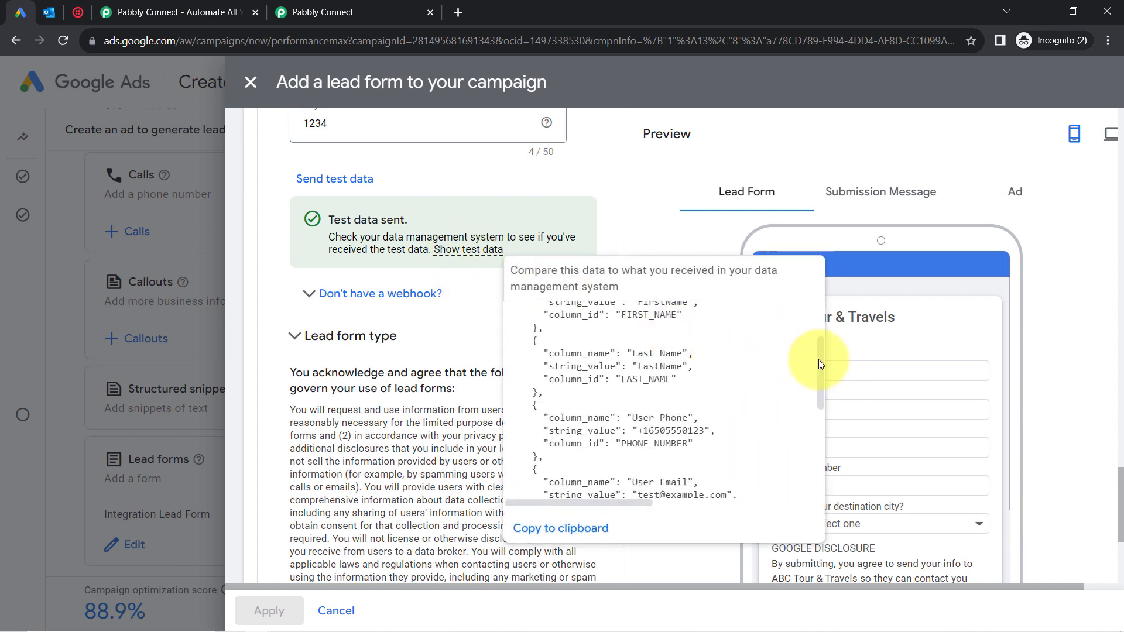
{"action": "left_click_drag", "start_coordinate": [819, 359], "coordinate": [820, 415]}
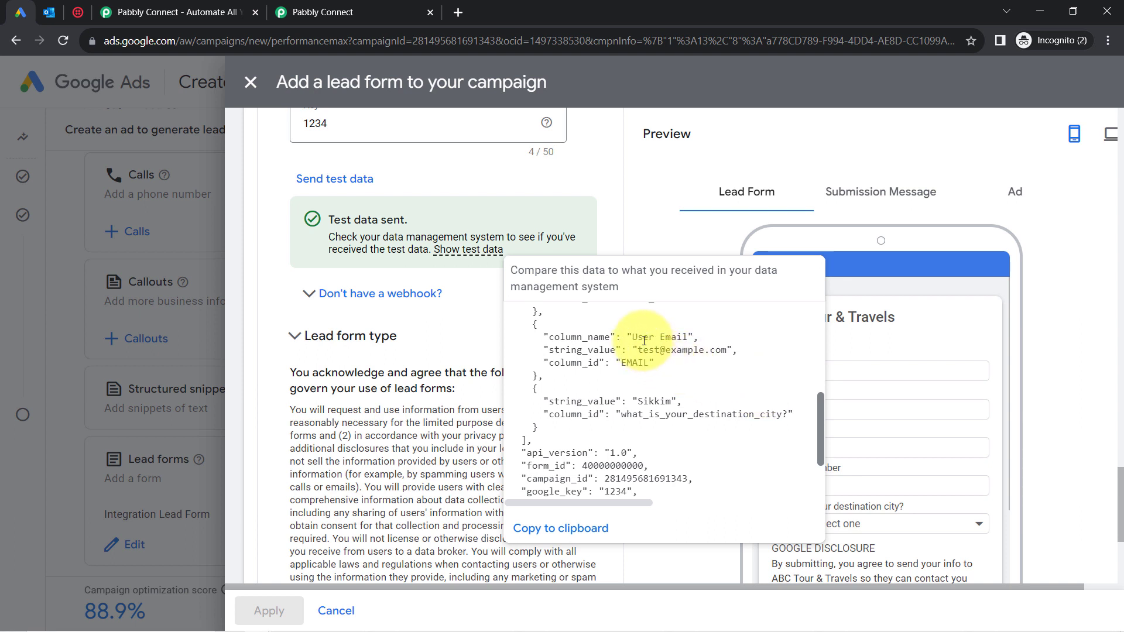
{"action": "left_click_drag", "start_coordinate": [634, 417], "coordinate": [657, 400]}
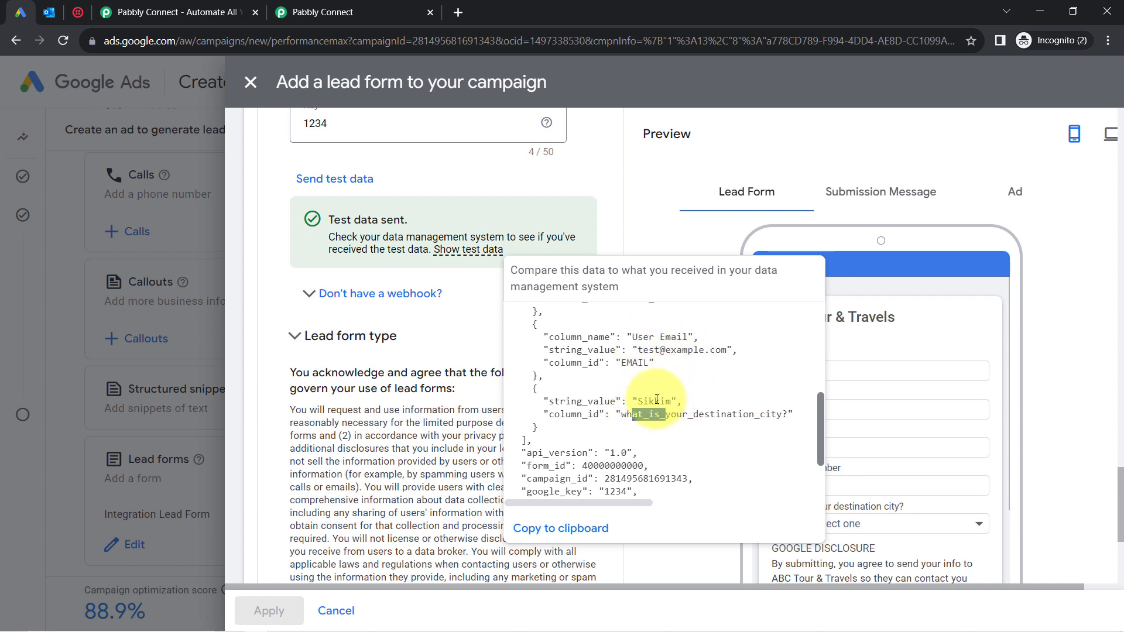
{"action": "double_click", "coordinate": [652, 397]}
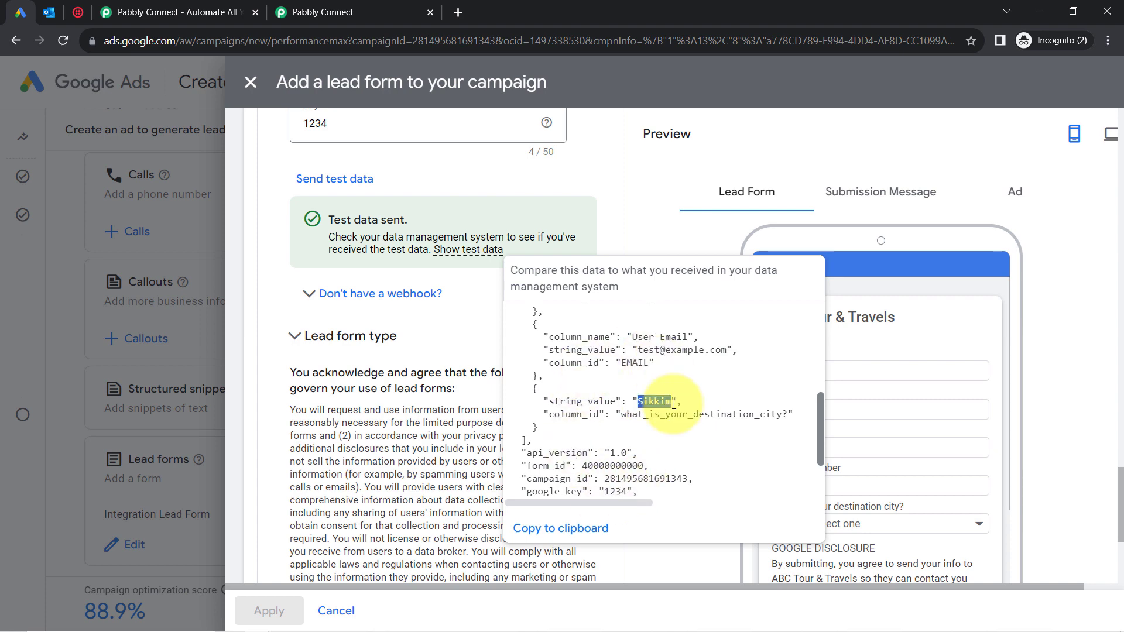
Re-capture the webhook response to pull in the Google Ads test lead.
{"action": "left_click", "coordinate": [328, 8]}
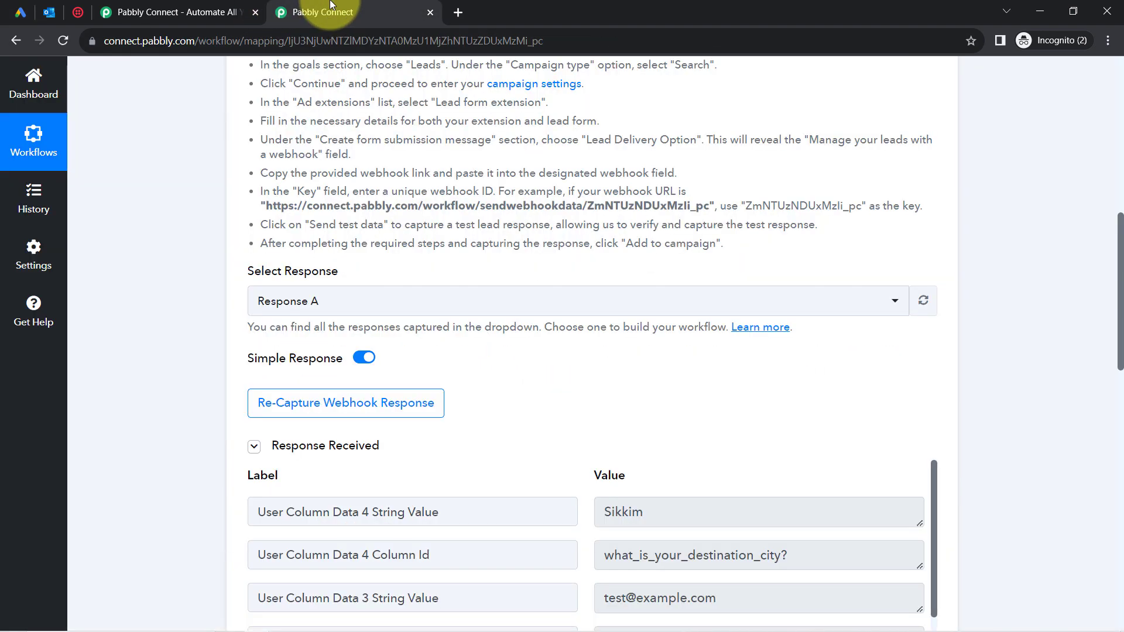
{"action": "left_click", "coordinate": [313, 413]}
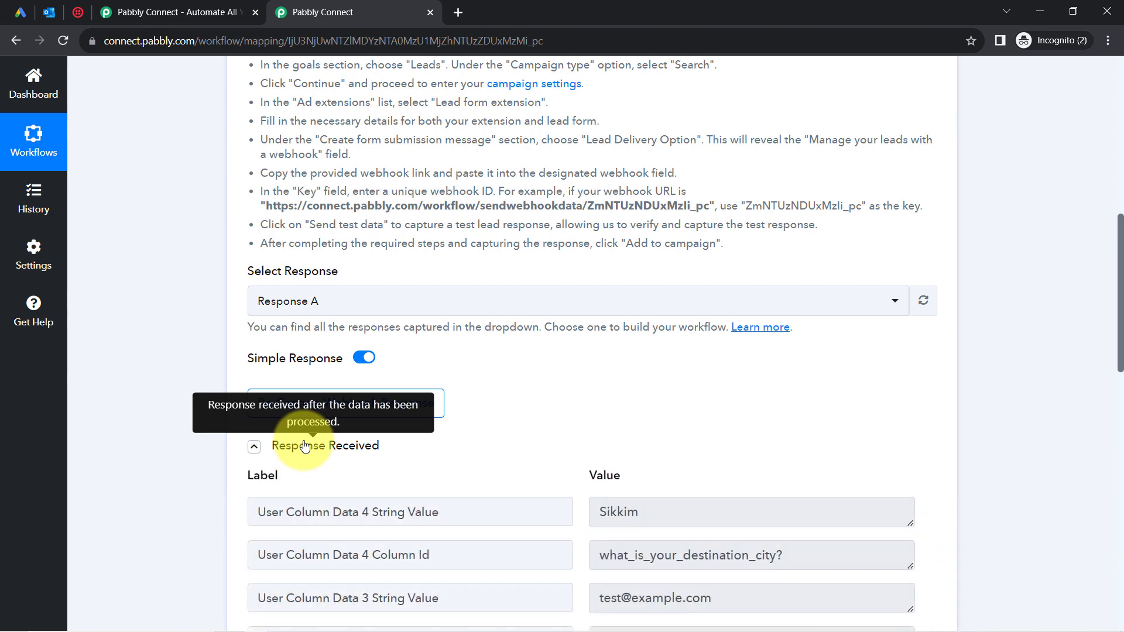
{"action": "scroll", "coordinate": [1121, 311], "scroll_direction": "down", "scroll_amount": 1}
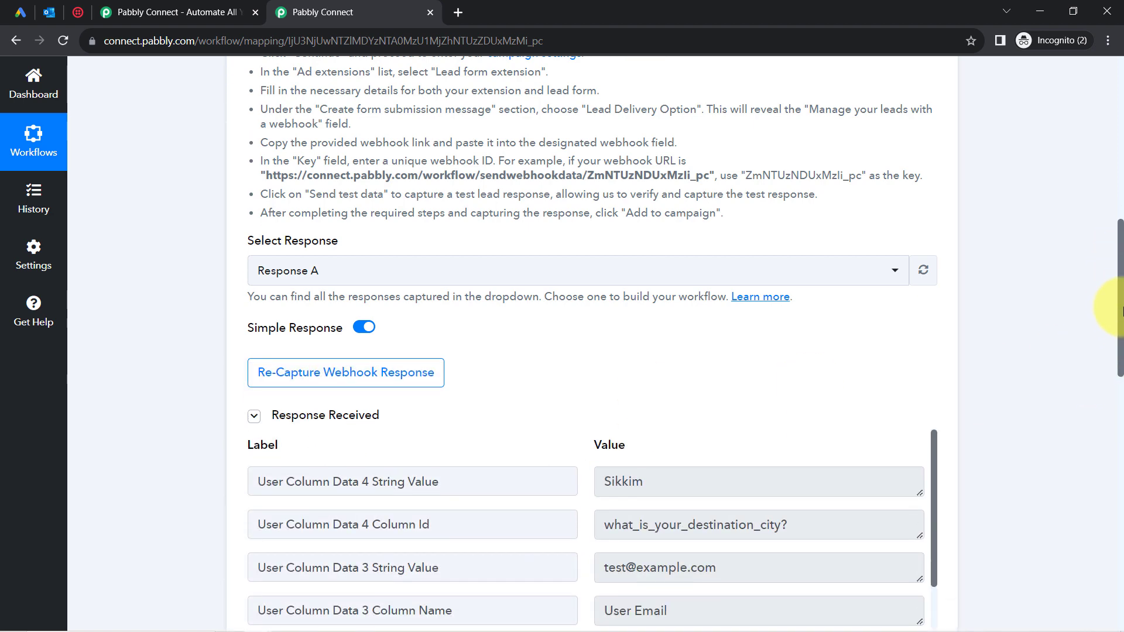
{"action": "left_click_drag", "start_coordinate": [1120, 311], "coordinate": [1120, 388]}
{"action": "left_click_drag", "start_coordinate": [633, 167], "coordinate": [780, 157]}
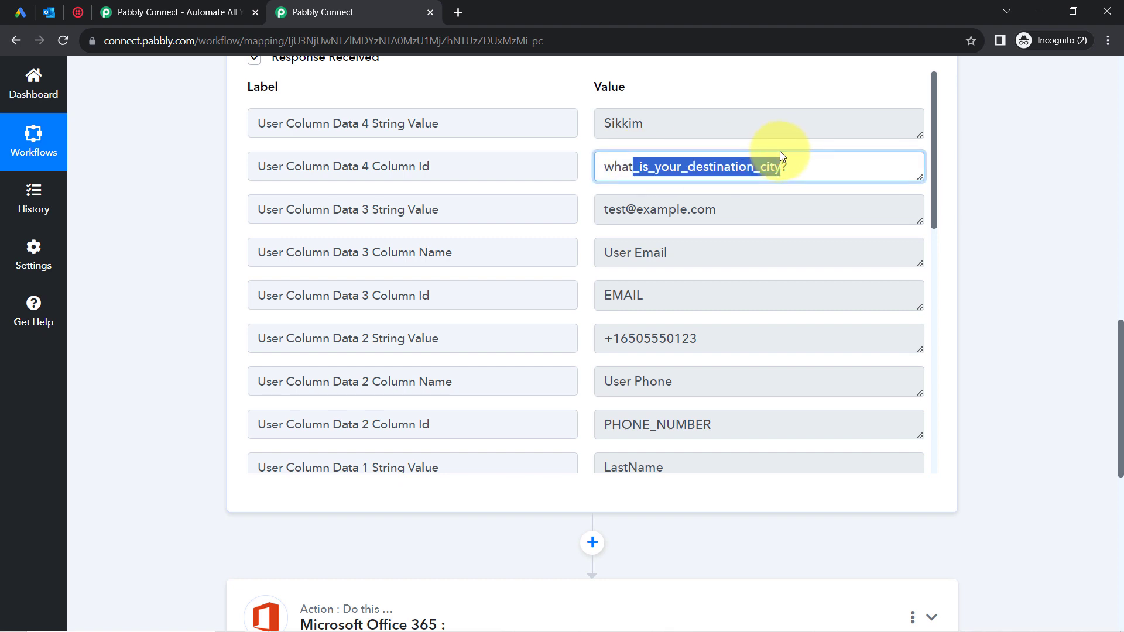
Review the captured city (Sikkim), user email, phone, last name and first name values.
{"action": "left_click_drag", "start_coordinate": [682, 123], "coordinate": [539, 148]}
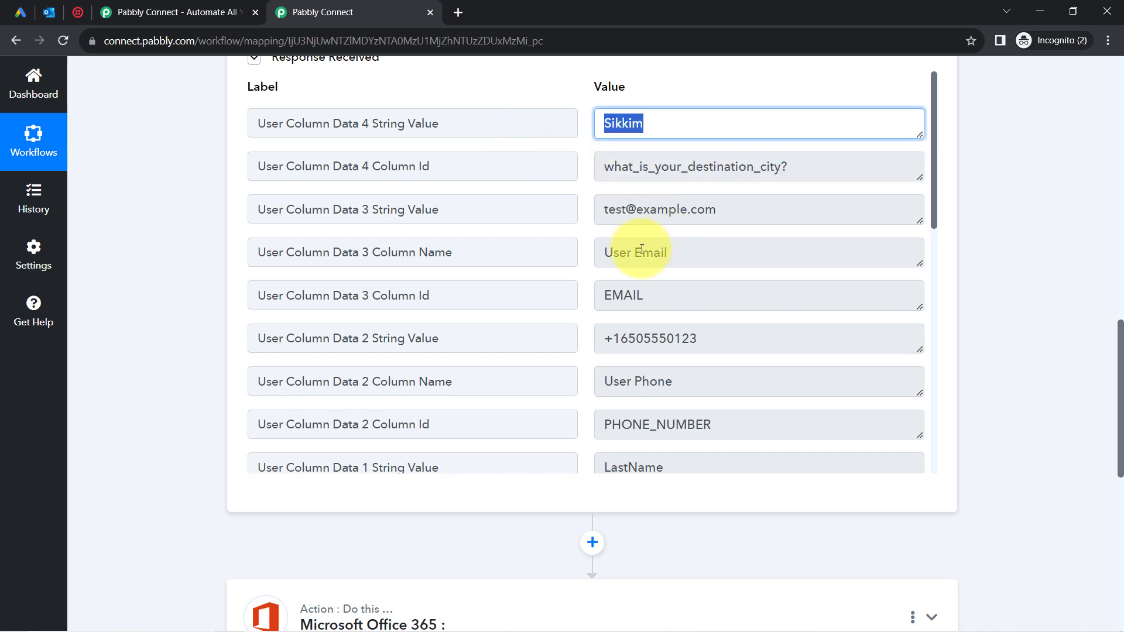
{"action": "left_click_drag", "start_coordinate": [642, 253], "coordinate": [682, 249]}
{"action": "left_click_drag", "start_coordinate": [626, 210], "coordinate": [713, 214]}
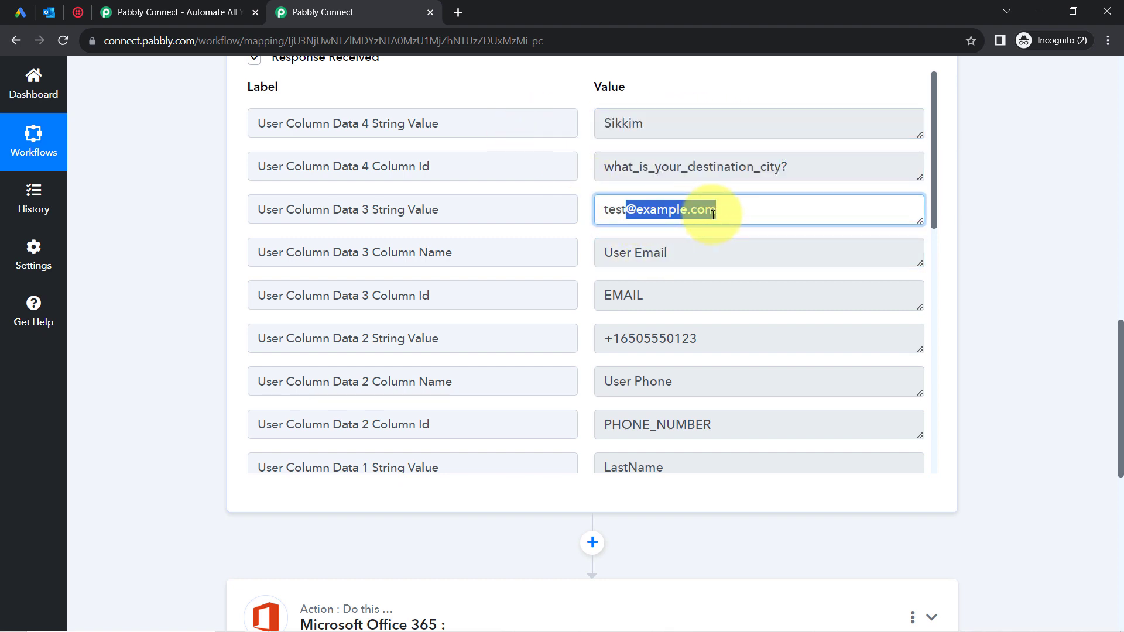
{"action": "left_click_drag", "start_coordinate": [650, 384], "coordinate": [633, 388]}
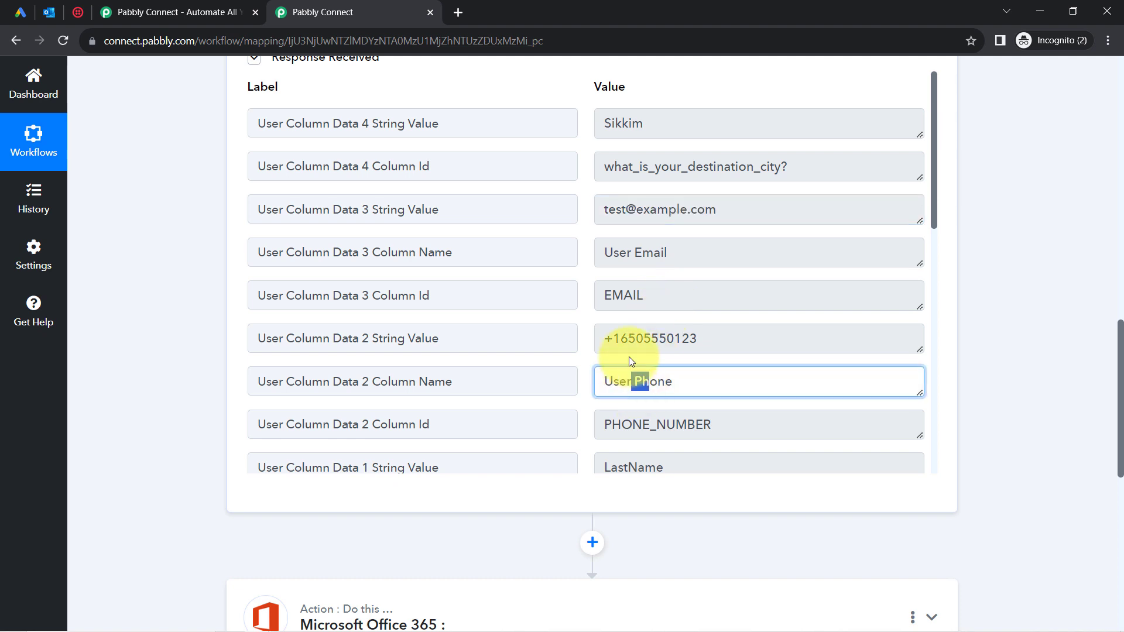
{"action": "double_click", "coordinate": [626, 338]}
{"action": "left_click_drag", "start_coordinate": [934, 191], "coordinate": [928, 264]}
{"action": "double_click", "coordinate": [661, 272]}
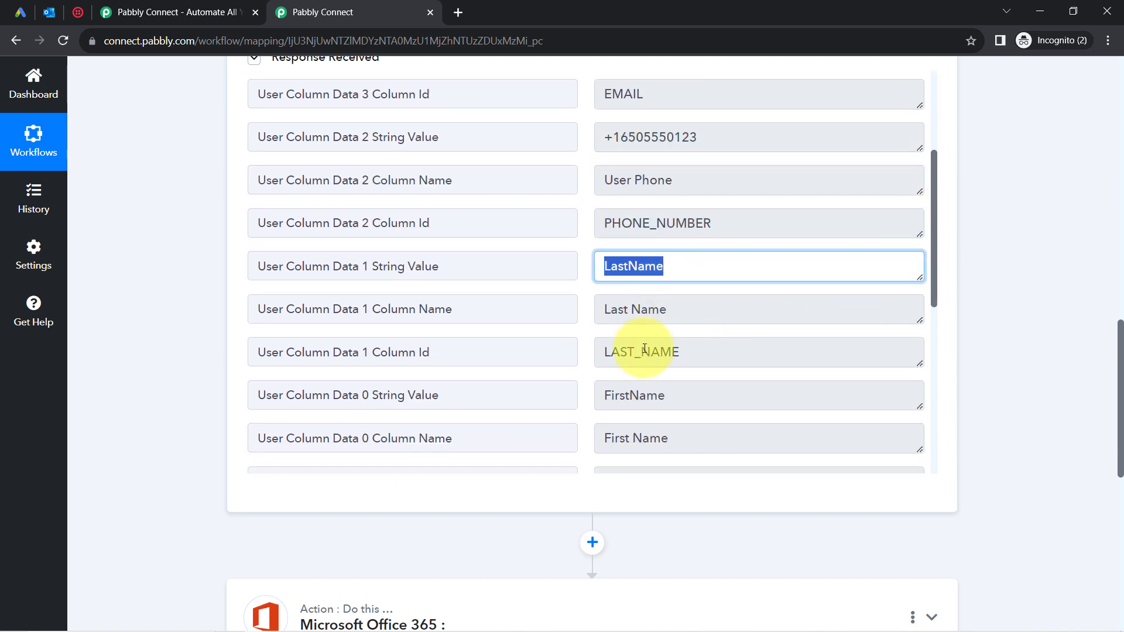
{"action": "double_click", "coordinate": [626, 393]}
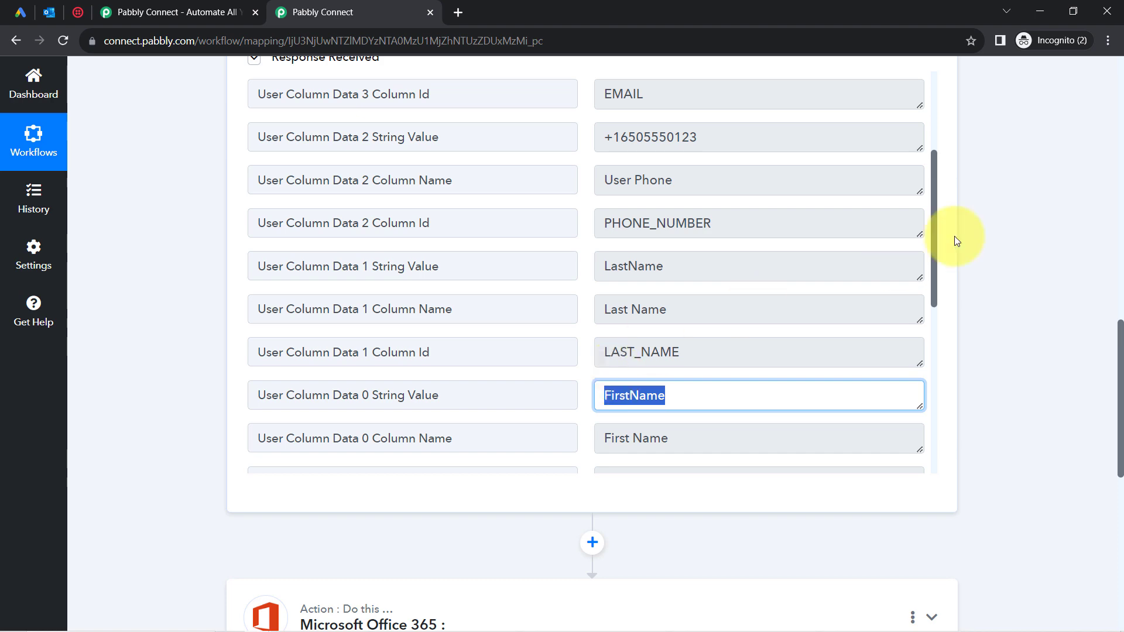
{"action": "left_click_drag", "start_coordinate": [1119, 347], "coordinate": [1096, 20]}
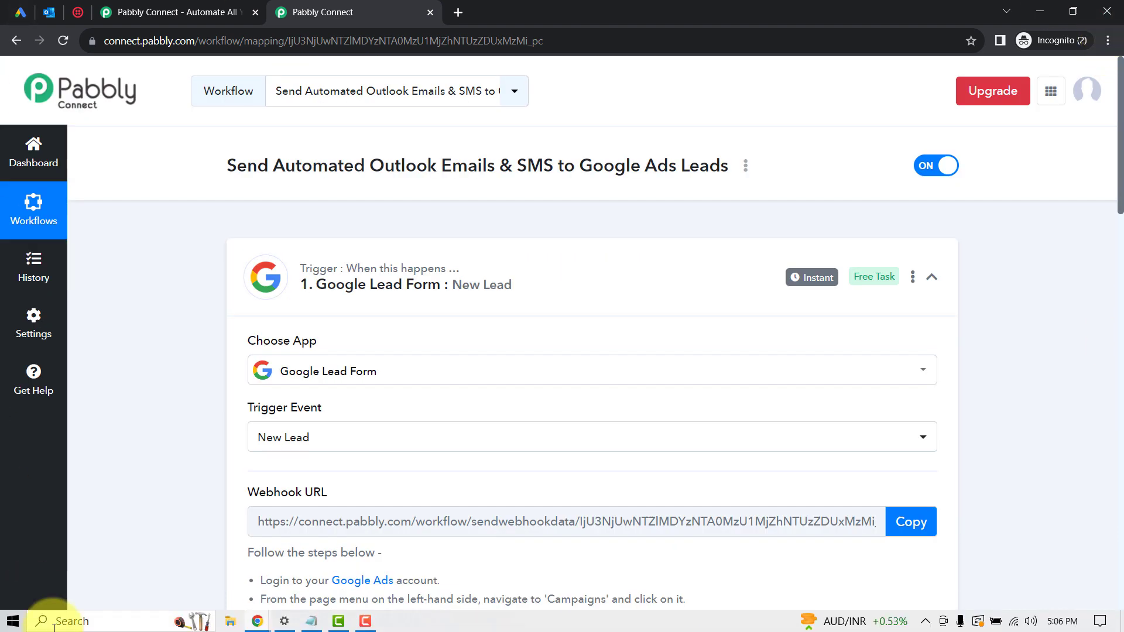
Collapse the Google Lead Form trigger card so the Office 365 and Twilio actions show.
{"action": "left_click", "coordinate": [352, 269]}
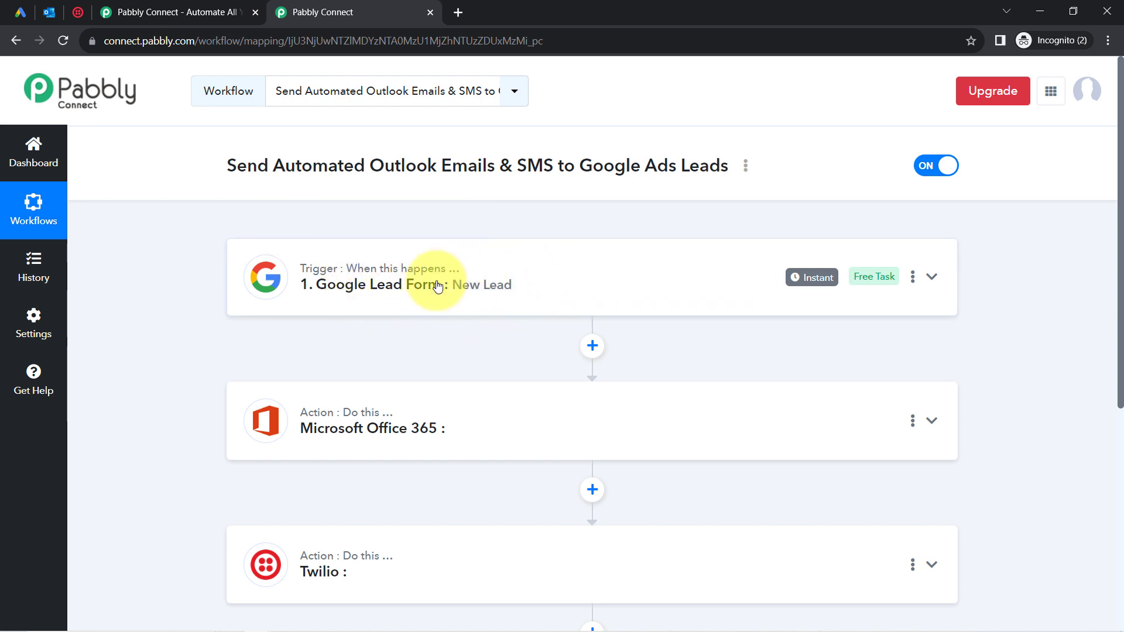
{"action": "left_click", "coordinate": [359, 291]}
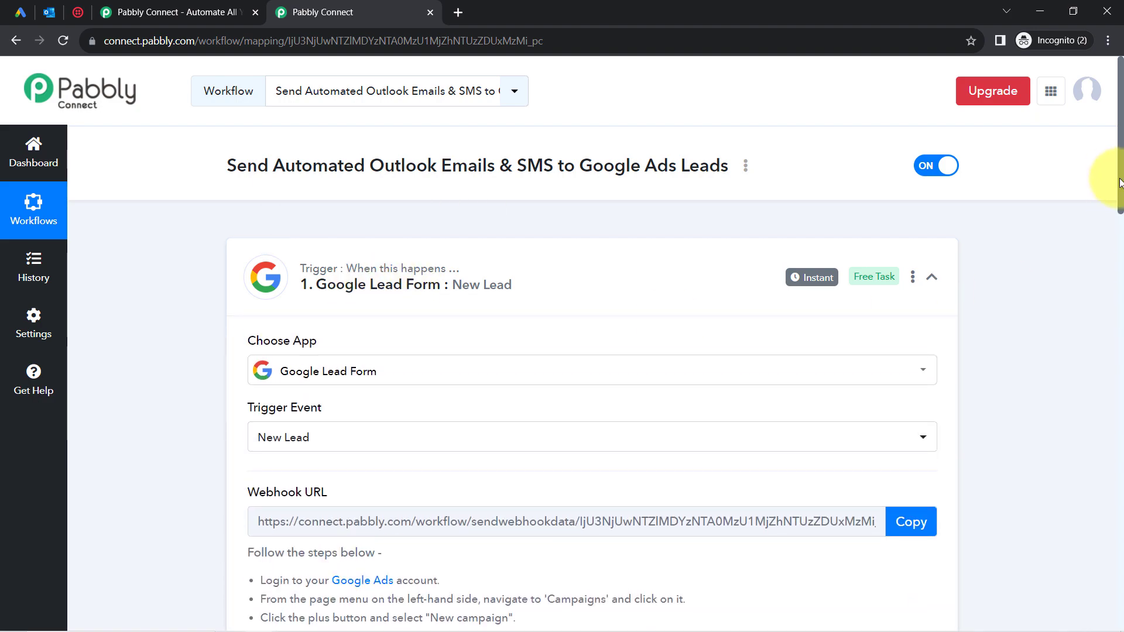
{"action": "scroll", "coordinate": [1115, 246], "scroll_direction": "down", "scroll_amount": 3}
{"action": "scroll", "coordinate": [1112, 246], "scroll_direction": "down", "scroll_amount": 10}
{"action": "scroll", "coordinate": [1105, 304], "scroll_direction": "up", "scroll_amount": 13}
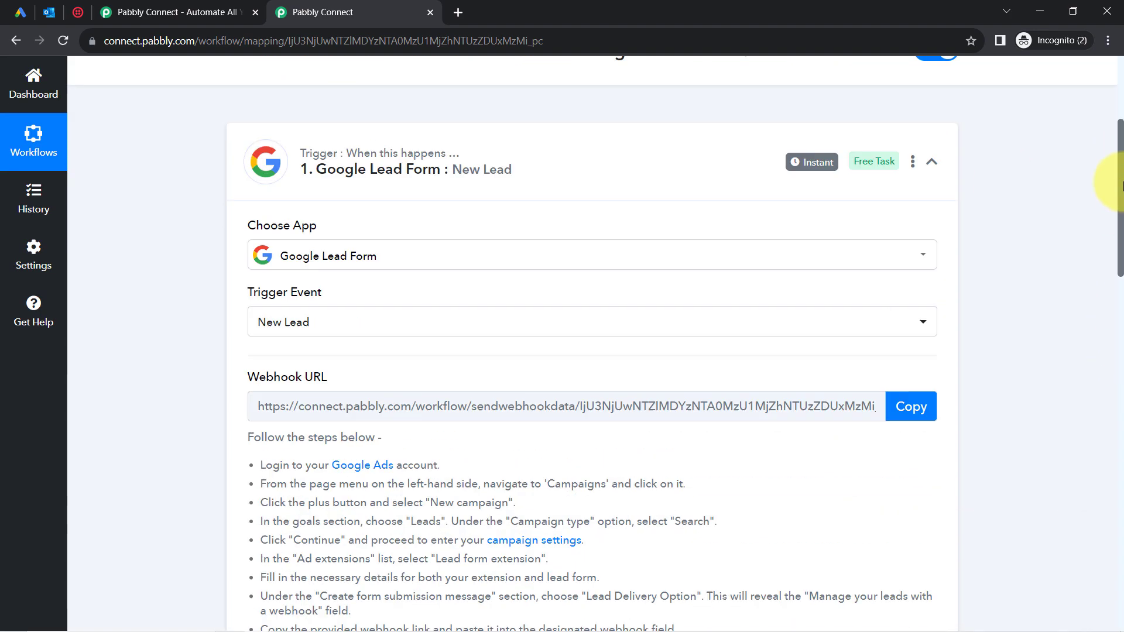
{"action": "left_click", "coordinate": [810, 281]}
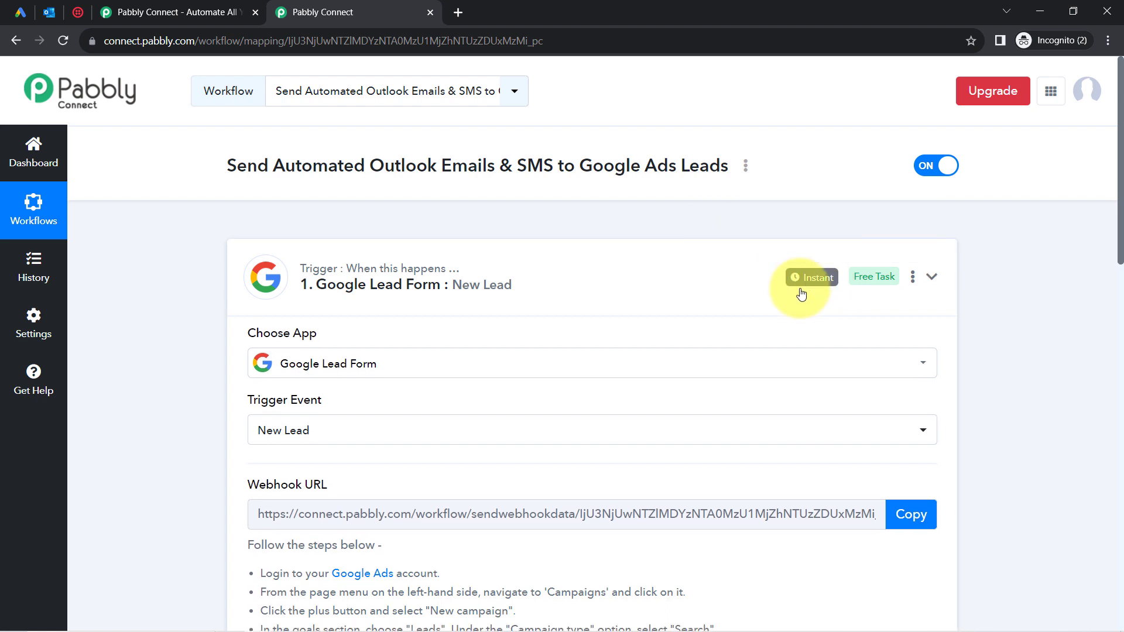
{"action": "mouse_move", "coordinate": [822, 285]}
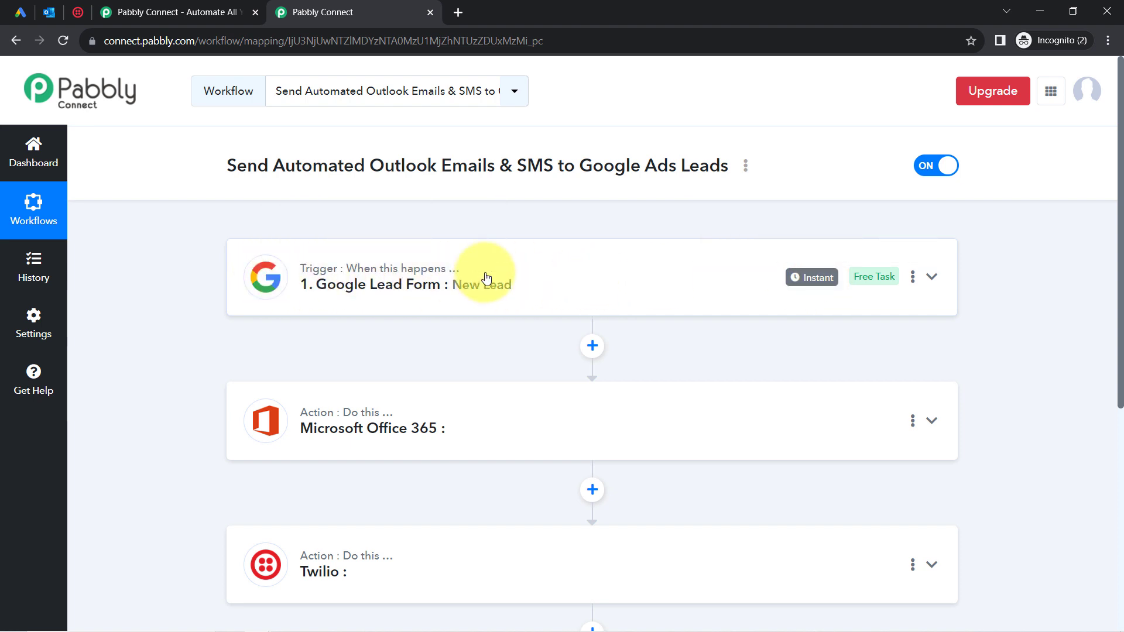
Set the Microsoft Office 365 action event to Send Mail and begin connecting an account.
{"action": "left_click", "coordinate": [321, 408]}
{"action": "left_click_drag", "start_coordinate": [1121, 273], "coordinate": [1120, 339]}
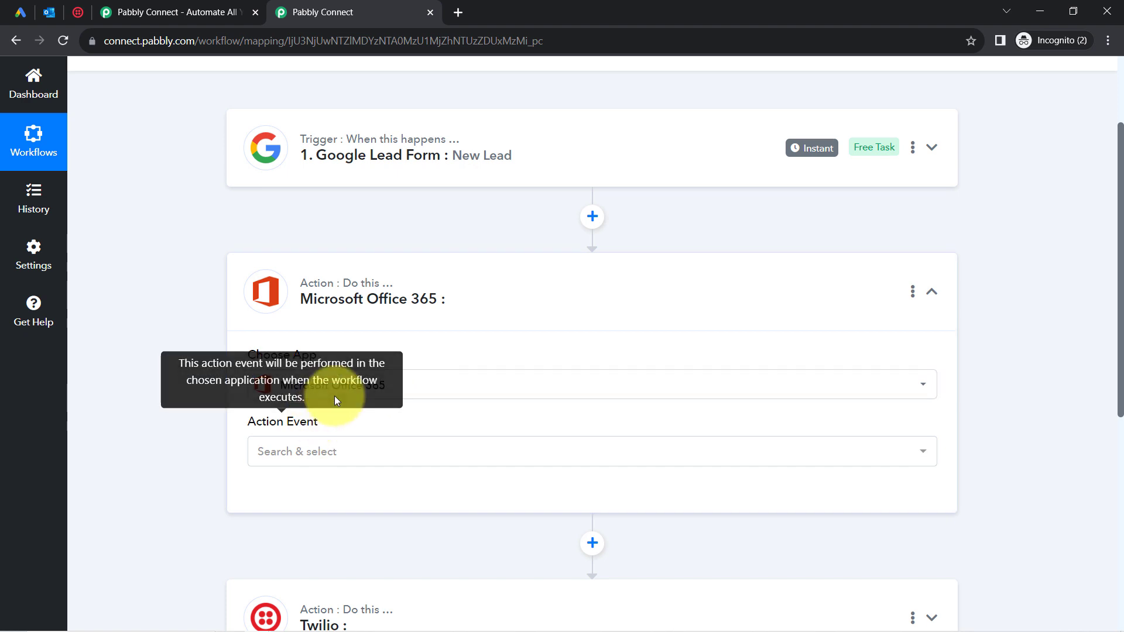
{"action": "left_click", "coordinate": [282, 459]}
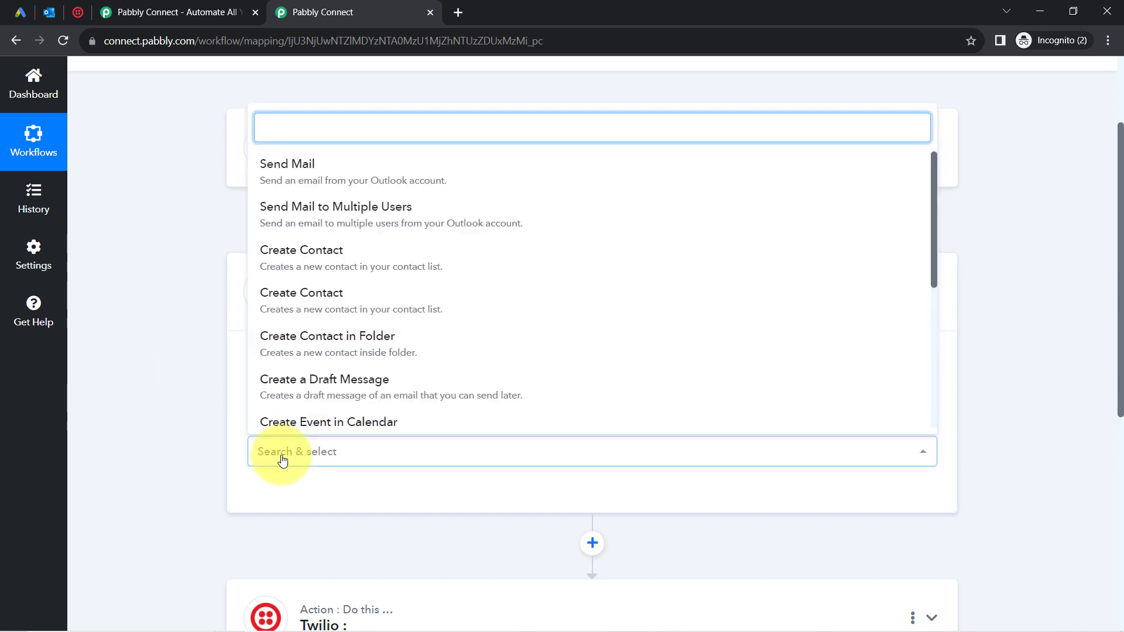
{"action": "left_click", "coordinate": [286, 169]}
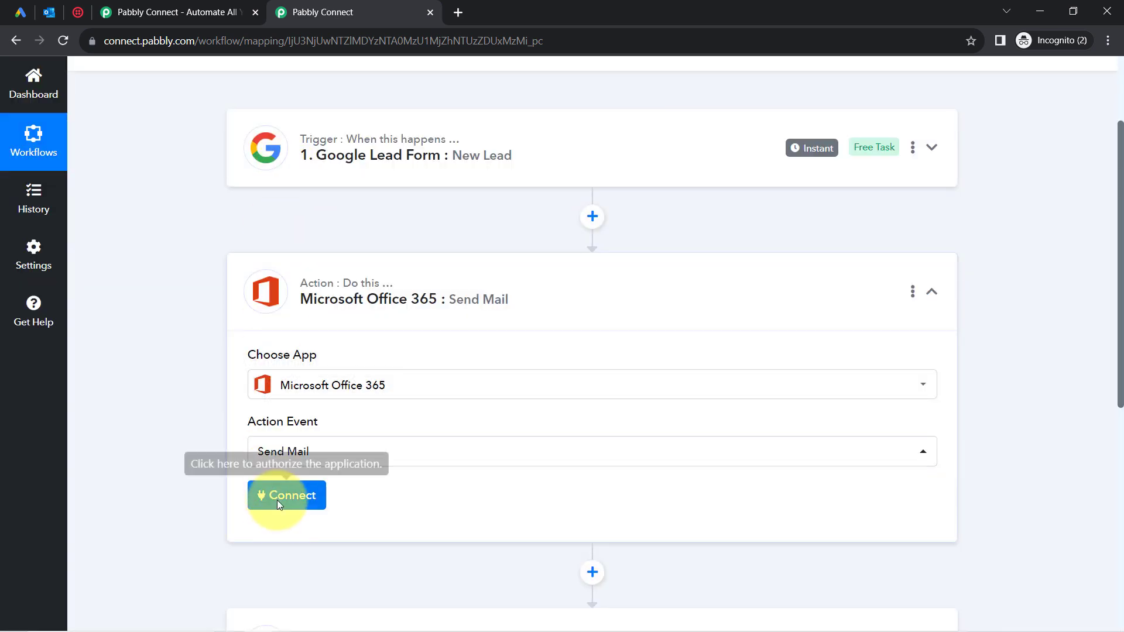
{"action": "left_click", "coordinate": [277, 503]}
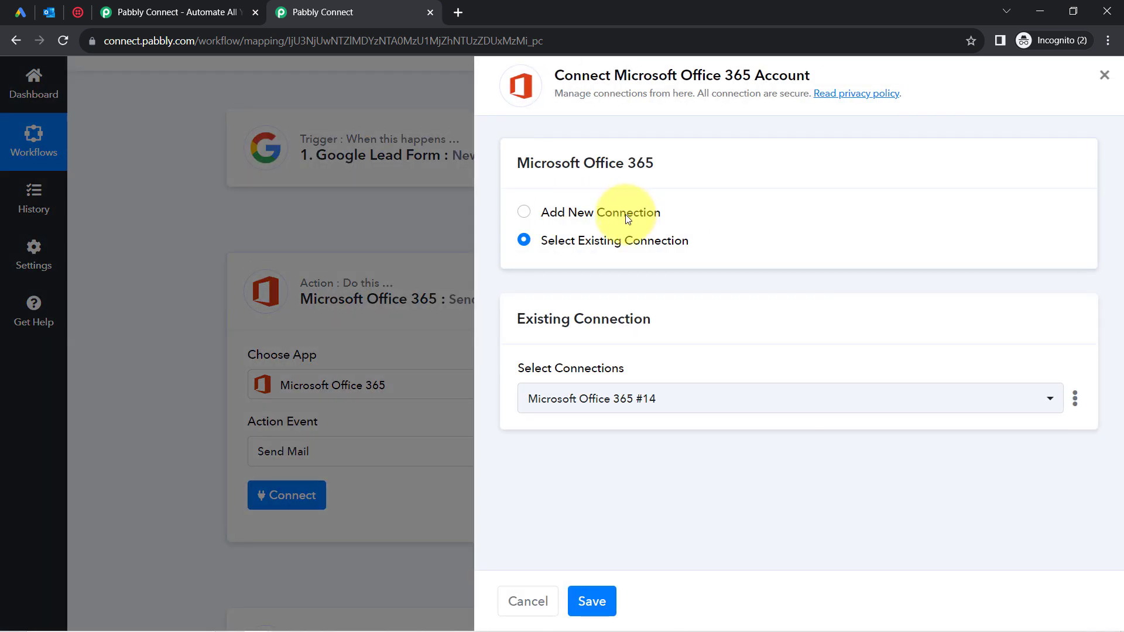
Drop the new Microsoft sign-in and save the existing Microsoft Office 365 #14 connection.
{"action": "left_click", "coordinate": [625, 214]}
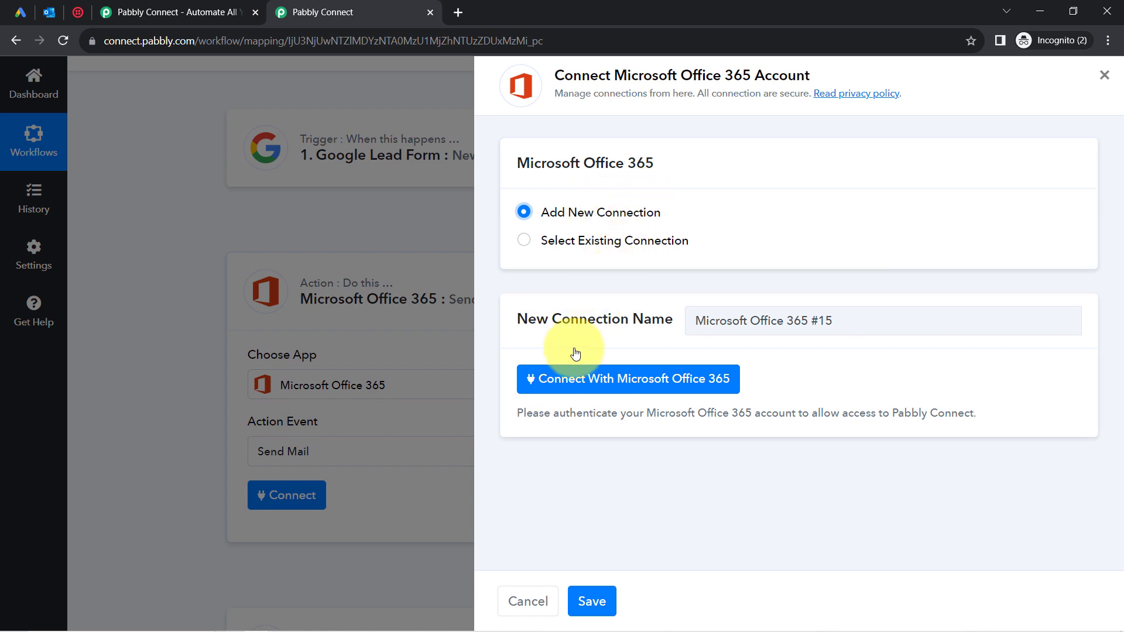
{"action": "left_click", "coordinate": [568, 378]}
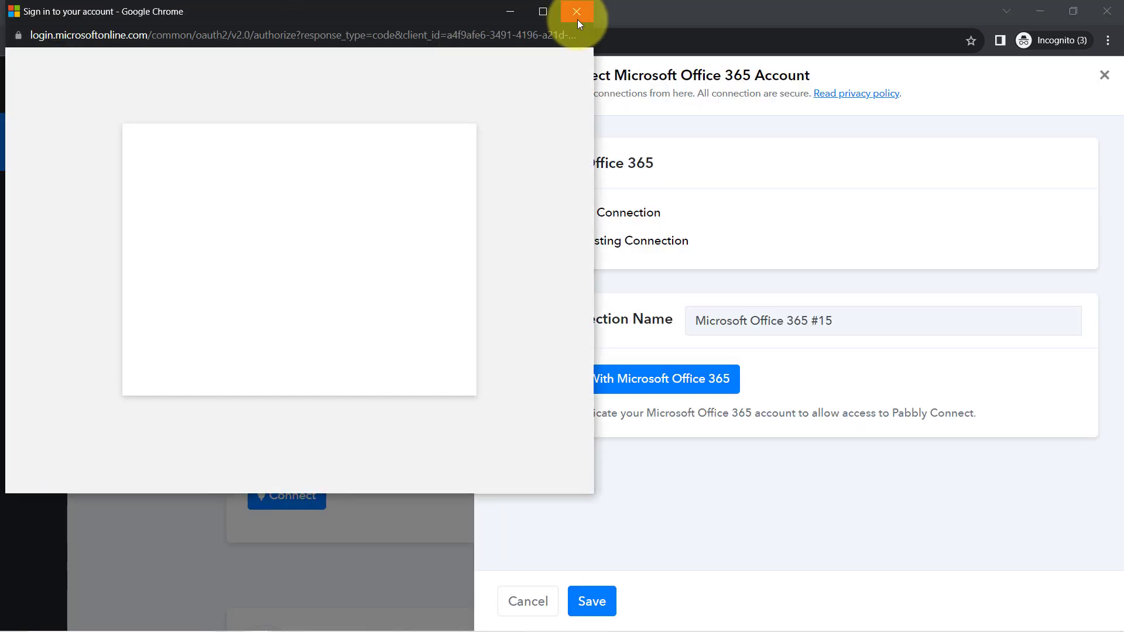
{"action": "left_click", "coordinate": [577, 14]}
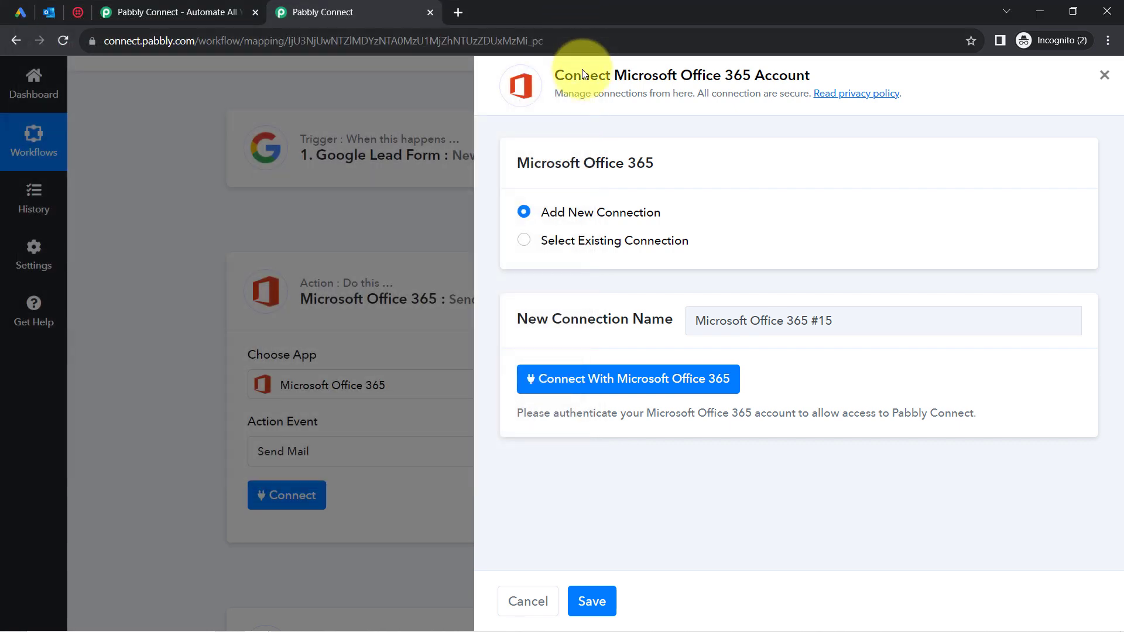
{"action": "left_click", "coordinate": [604, 241]}
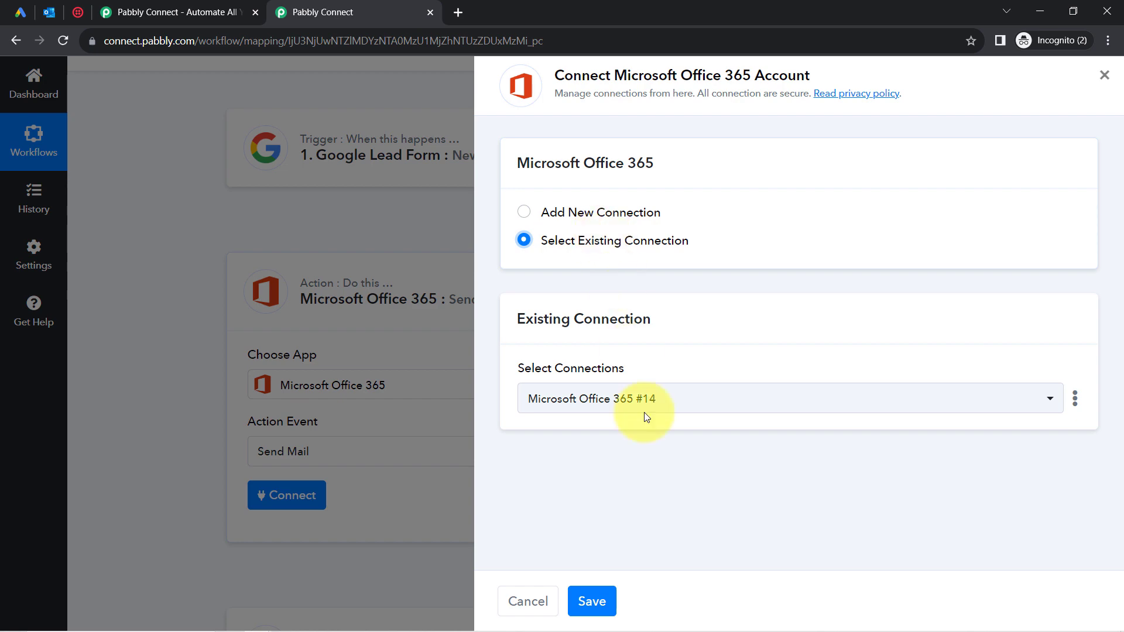
{"action": "left_click", "coordinate": [581, 600]}
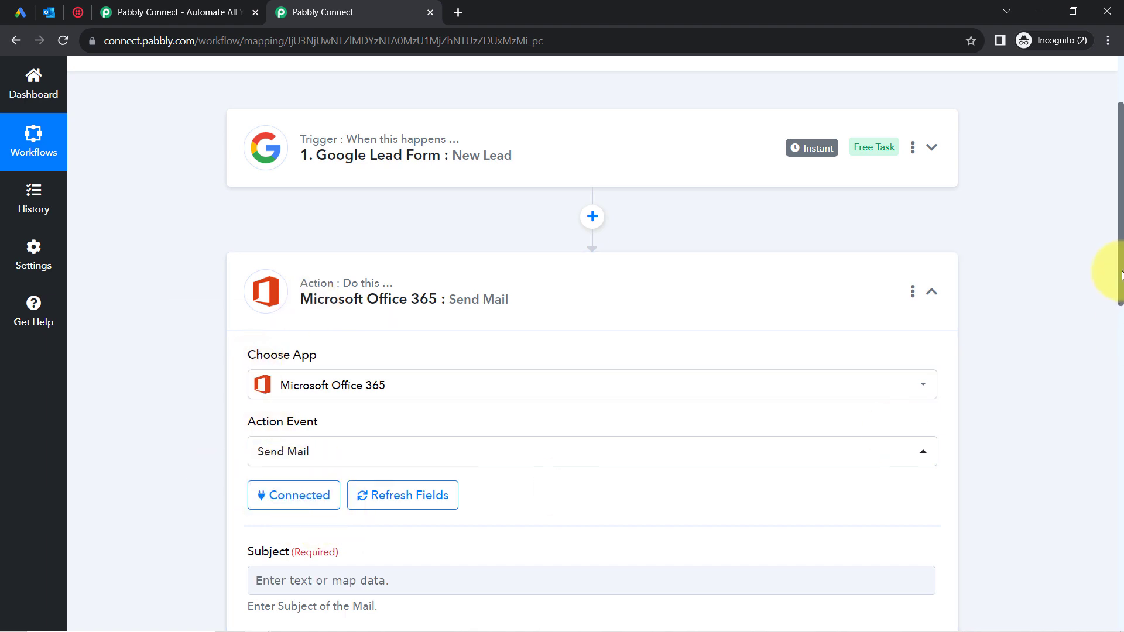
Keep Content Type as Plain Text, note Body Content and To Recipient, then select Subject.
{"action": "left_click_drag", "start_coordinate": [1121, 274], "coordinate": [1110, 414]}
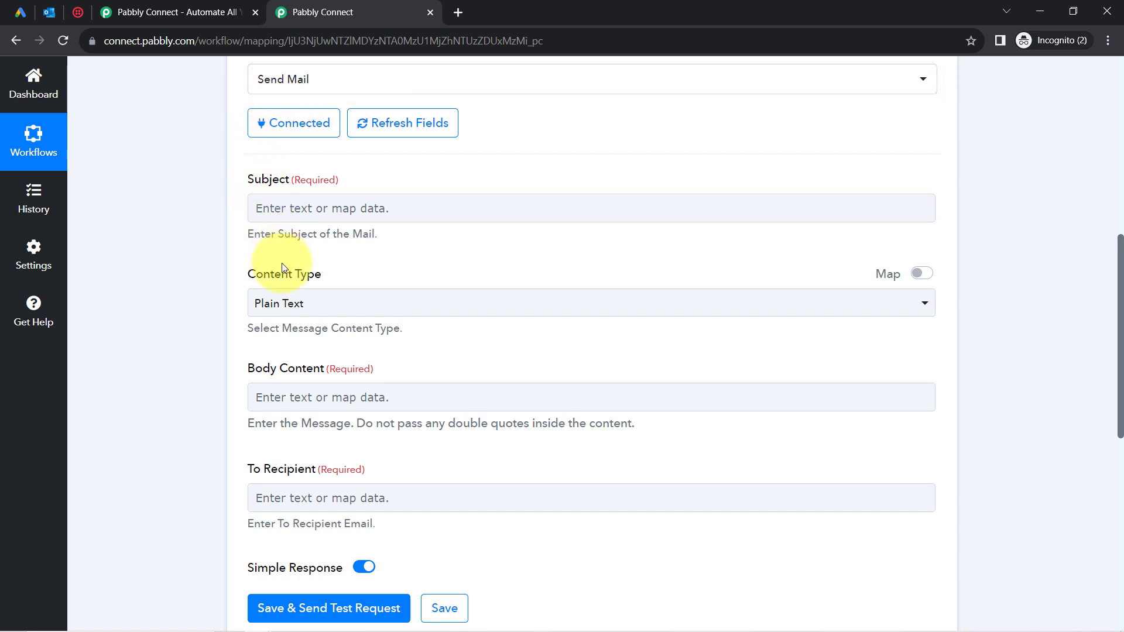
{"action": "left_click", "coordinate": [278, 304]}
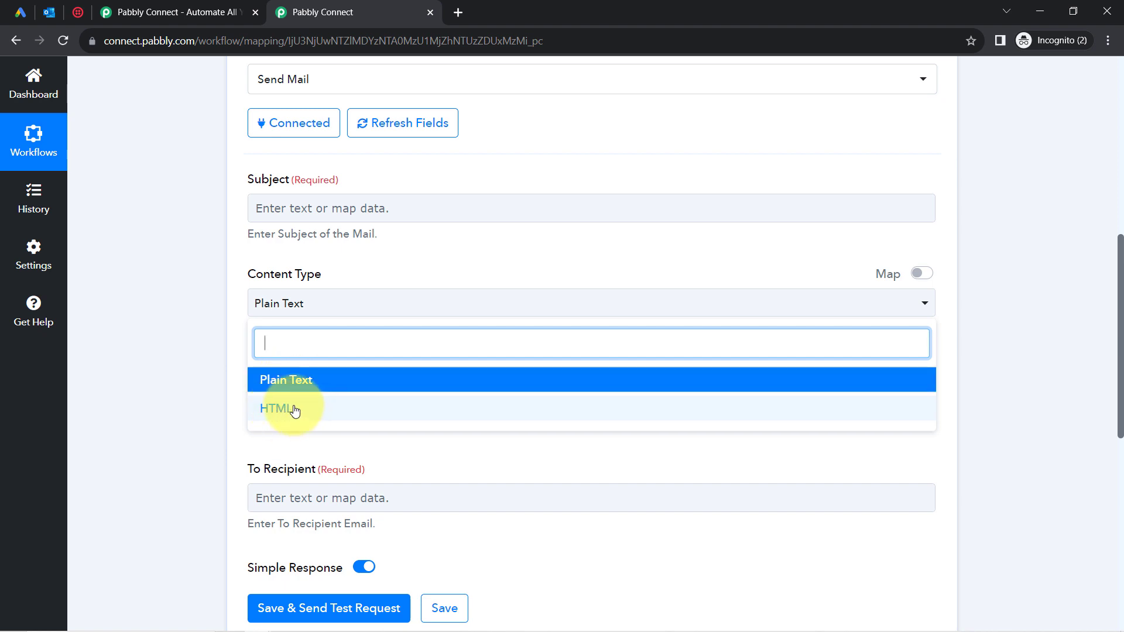
{"action": "left_click", "coordinate": [271, 381]}
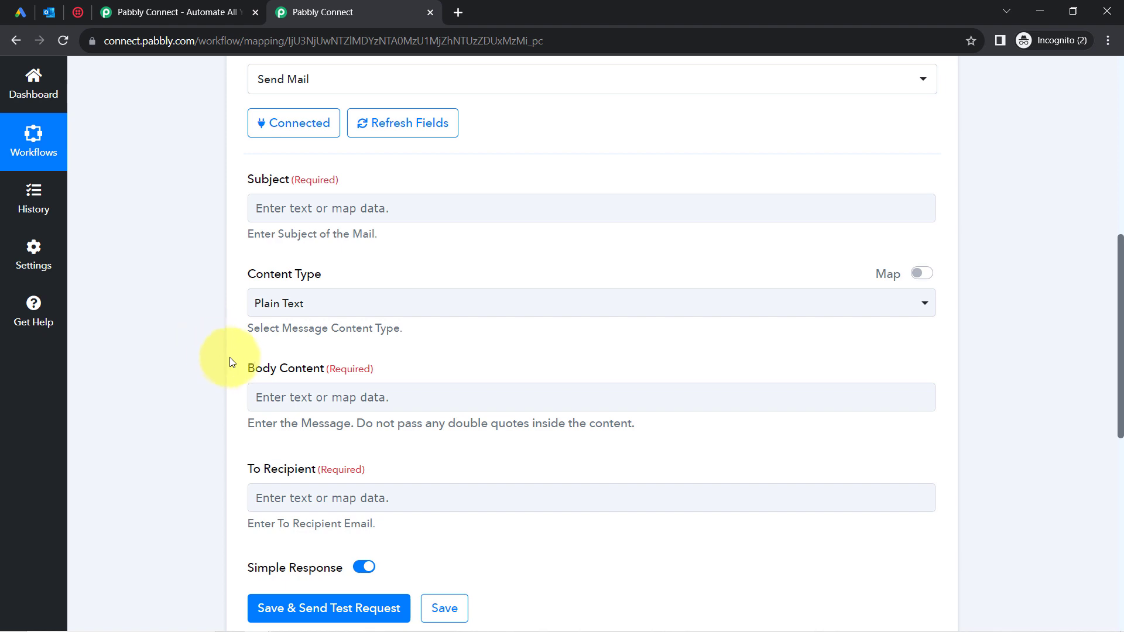
{"action": "left_click_drag", "start_coordinate": [231, 364], "coordinate": [276, 371]}
{"action": "left_click", "coordinate": [262, 480]}
{"action": "left_click_drag", "start_coordinate": [260, 475], "coordinate": [291, 477]}
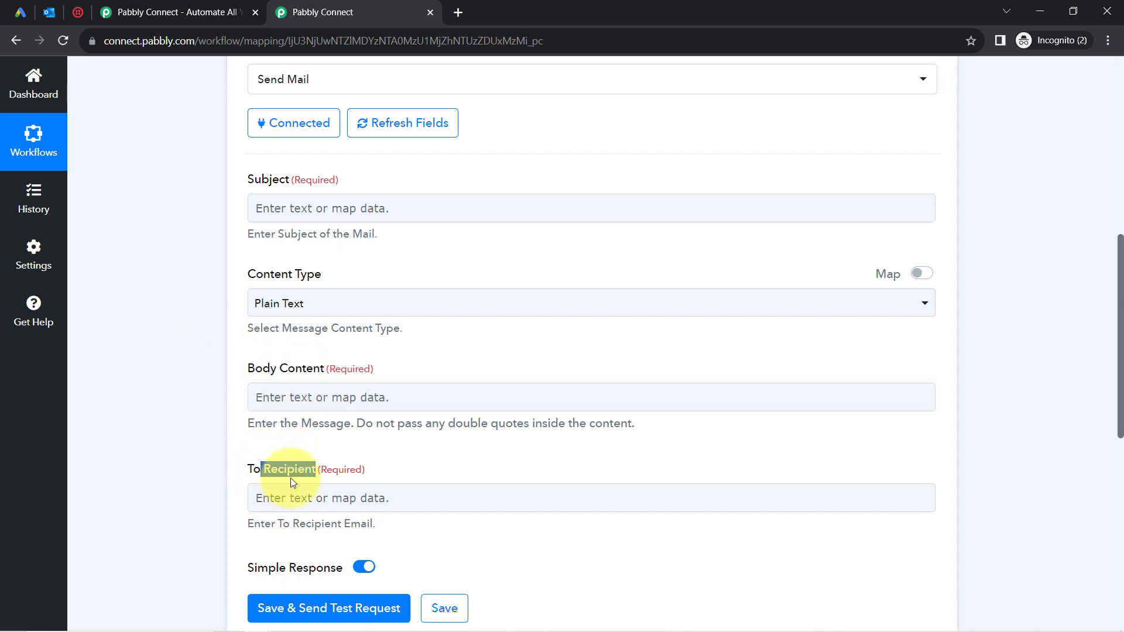
{"action": "left_click", "coordinate": [272, 208]}
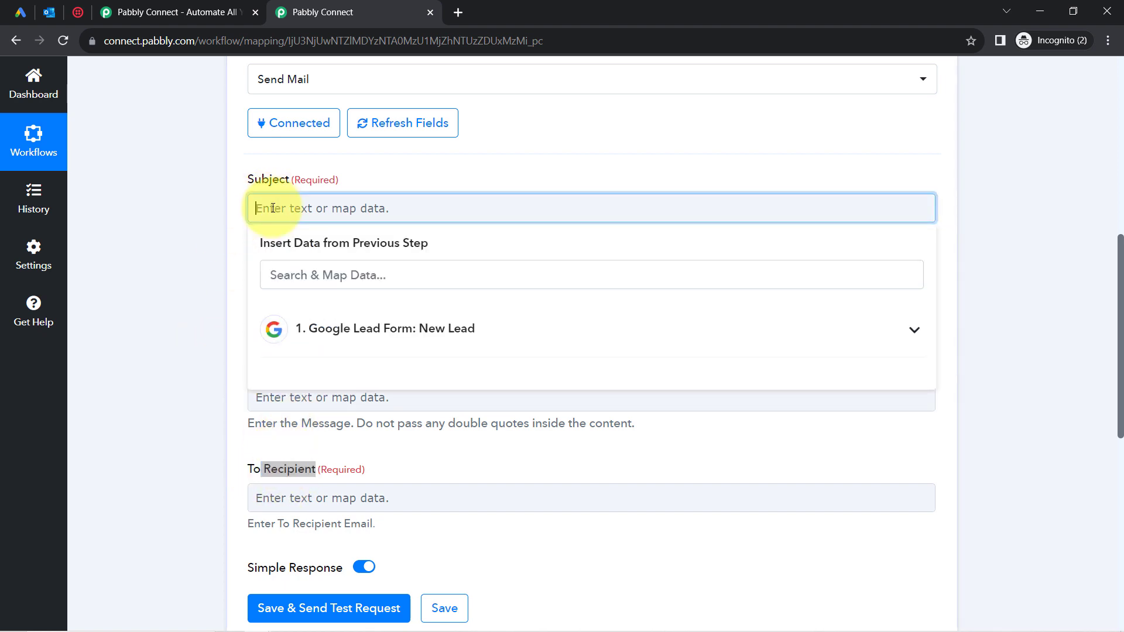
Enter the subject 'Thank you for Submitting the Form!'.
{"action": "type", "text": "Tha"}
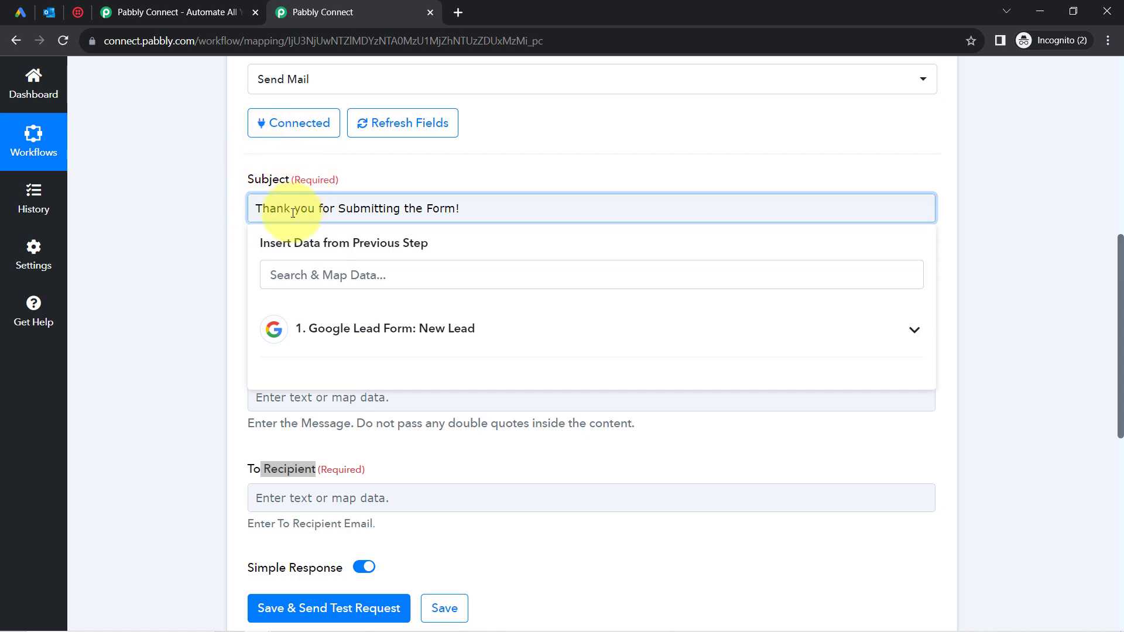
{"action": "left_click", "coordinate": [151, 251]}
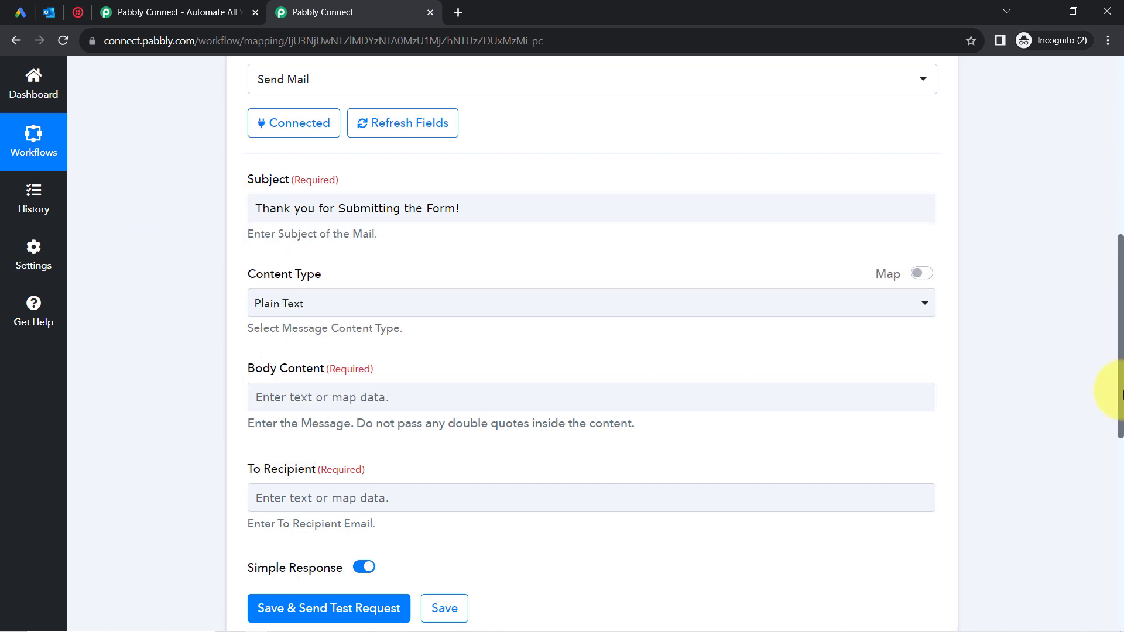
{"action": "left_click_drag", "start_coordinate": [1119, 395], "coordinate": [1103, 242]}
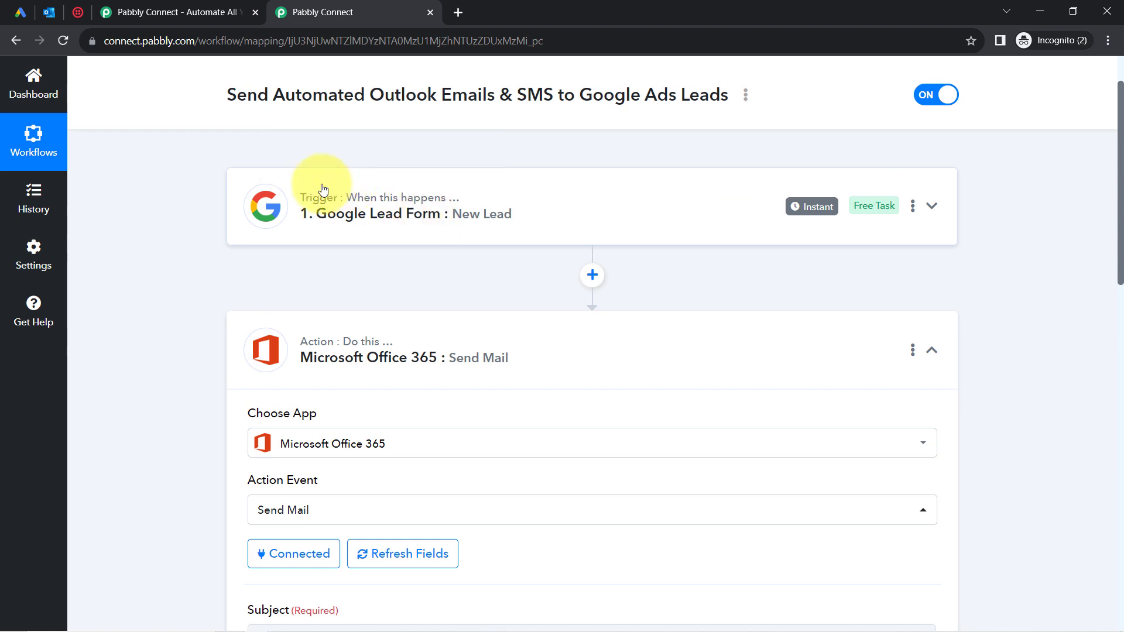
Expand the trigger card and select the lead's captured FirstName value in Response Received.
{"action": "left_click", "coordinate": [327, 214]}
{"action": "scroll", "coordinate": [1104, 288], "scroll_direction": "down", "scroll_amount": 10}
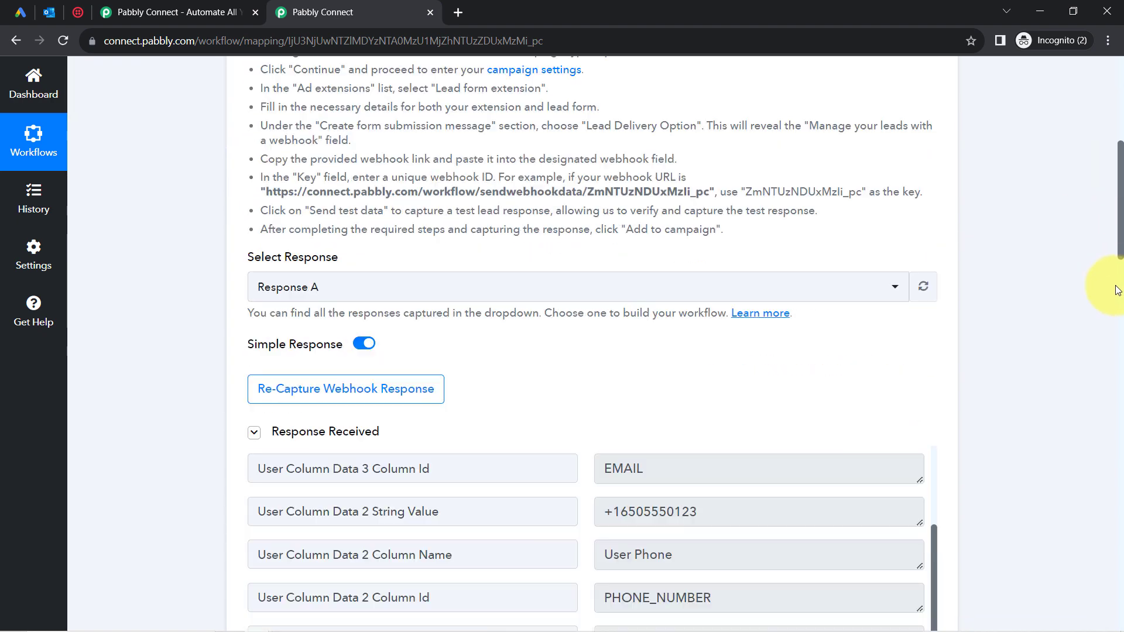
{"action": "scroll", "coordinate": [1118, 338], "scroll_direction": "down", "scroll_amount": 1}
{"action": "left_click", "coordinate": [685, 437]}
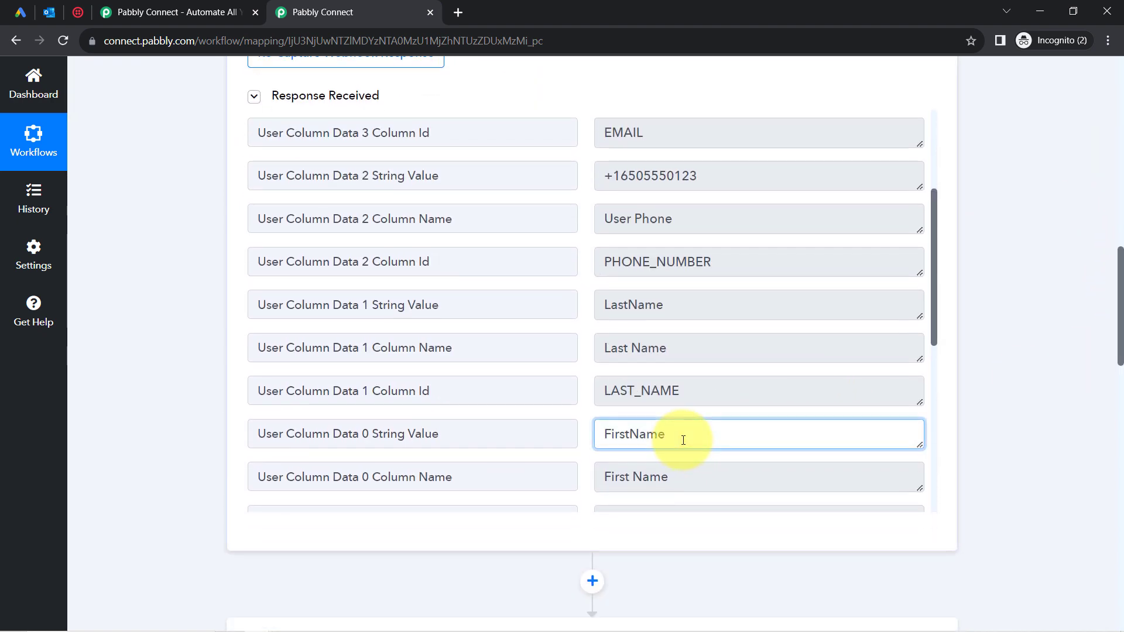
{"action": "double_click", "coordinate": [685, 438]}
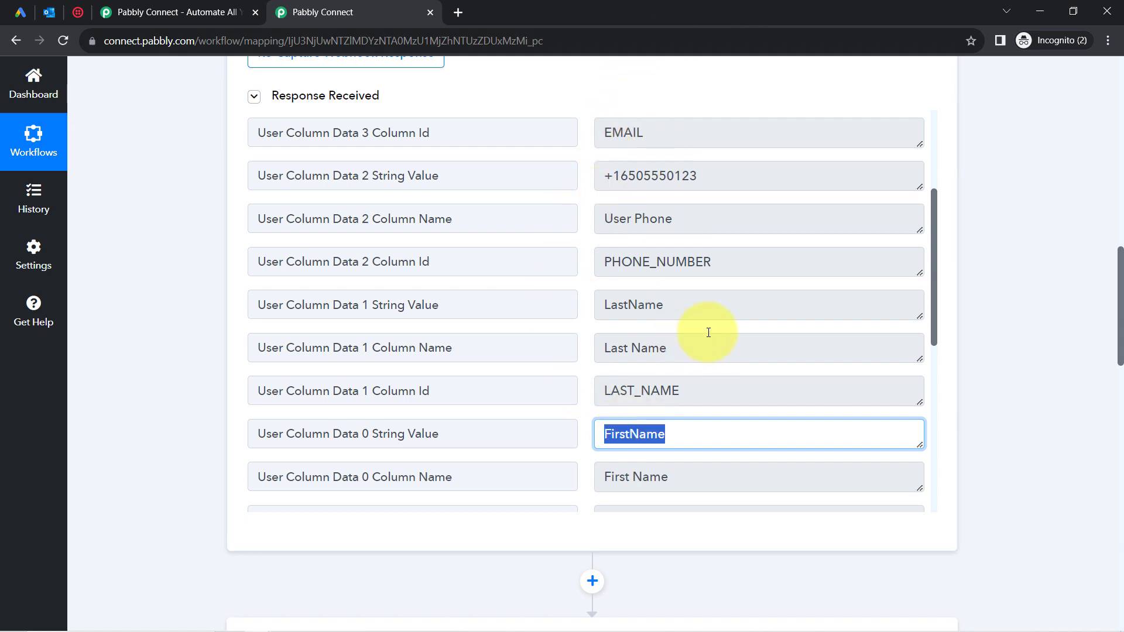
{"action": "left_click_drag", "start_coordinate": [1111, 261], "coordinate": [1094, 420]}
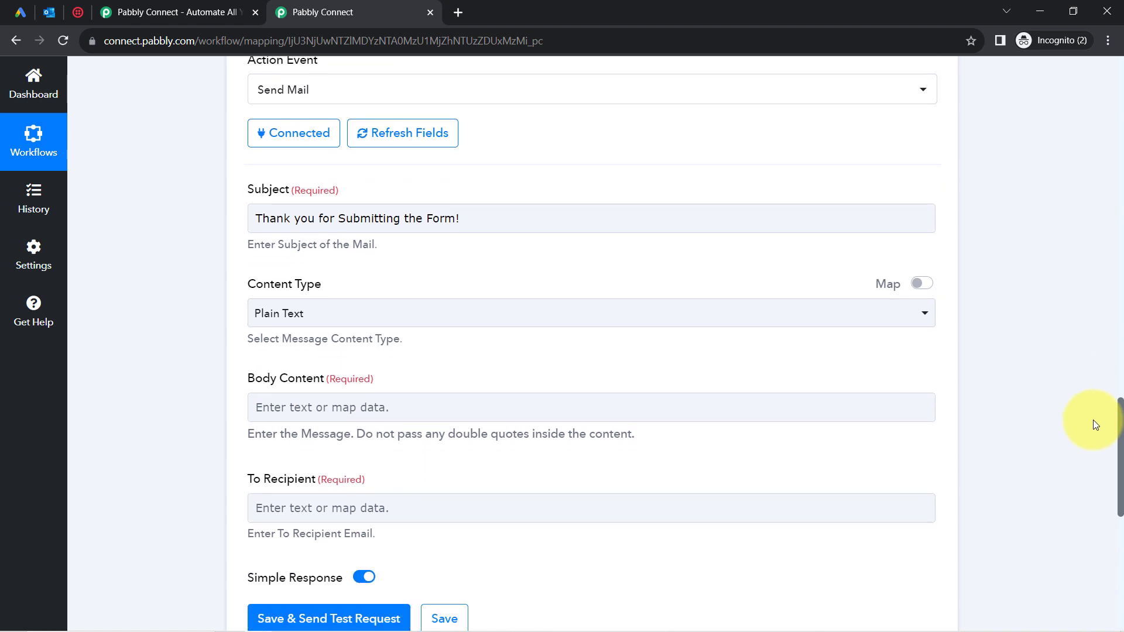
Prefix the subject with the lead's FirstName (User Column Data 0 String Value) and a comma.
{"action": "left_click", "coordinate": [257, 219]}
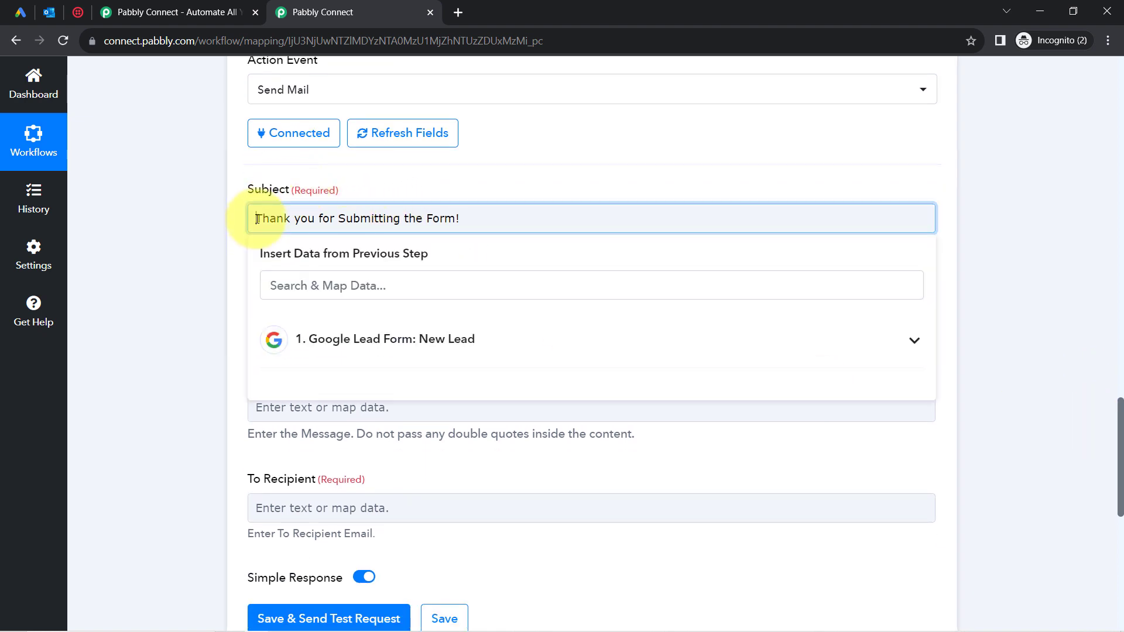
{"action": "left_click", "coordinate": [351, 343]}
{"action": "left_click", "coordinate": [310, 288]}
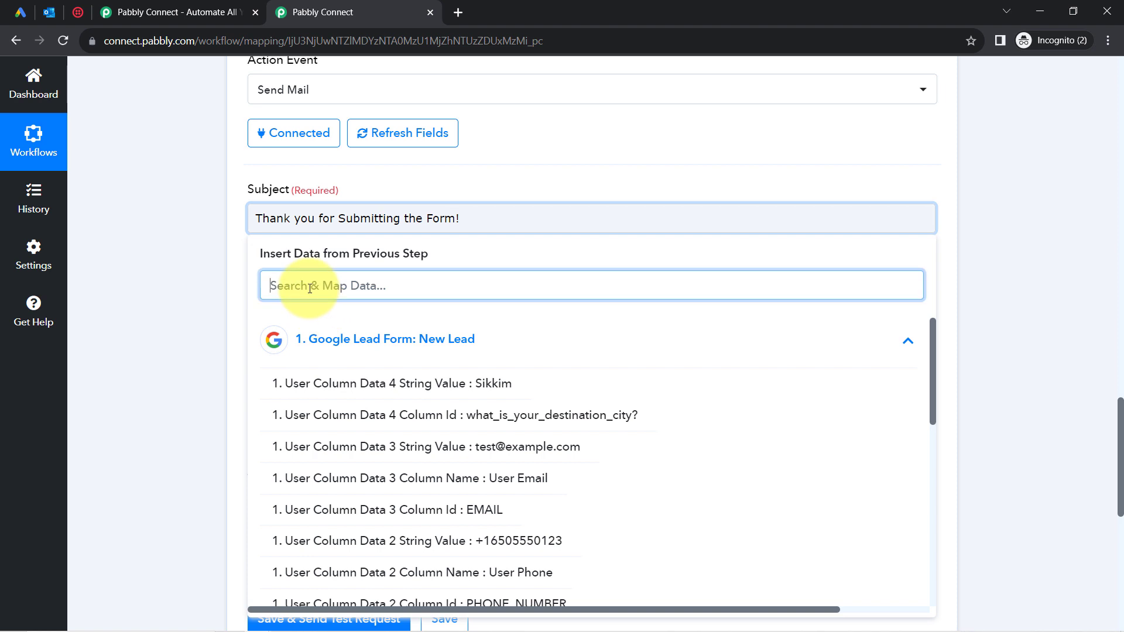
{"action": "type", "text": "first"}
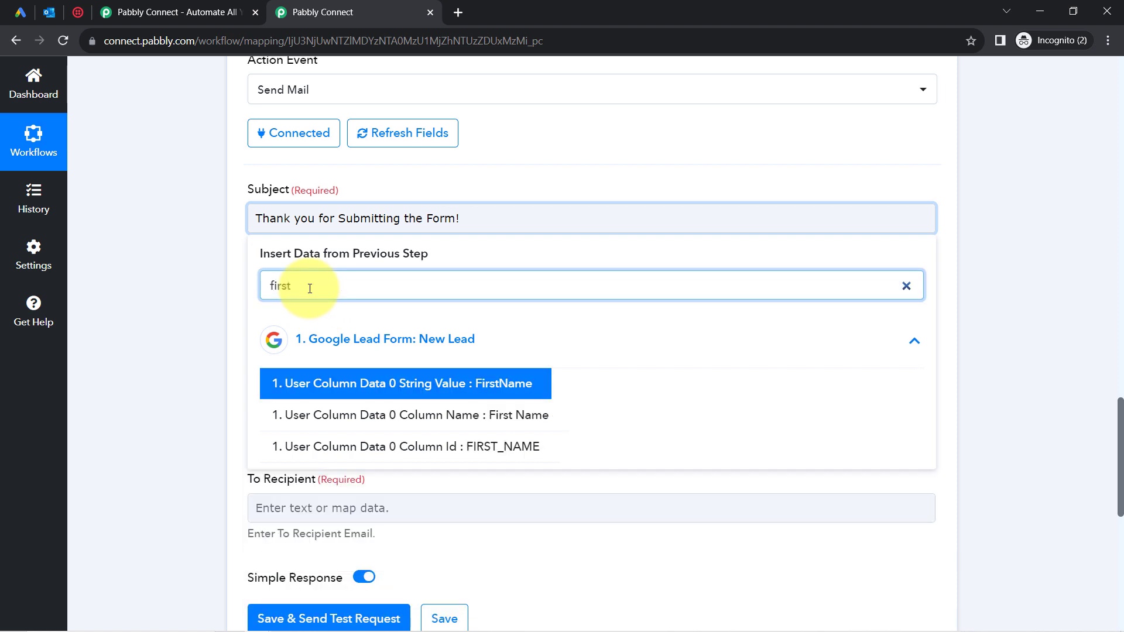
{"action": "left_click", "coordinate": [402, 384]}
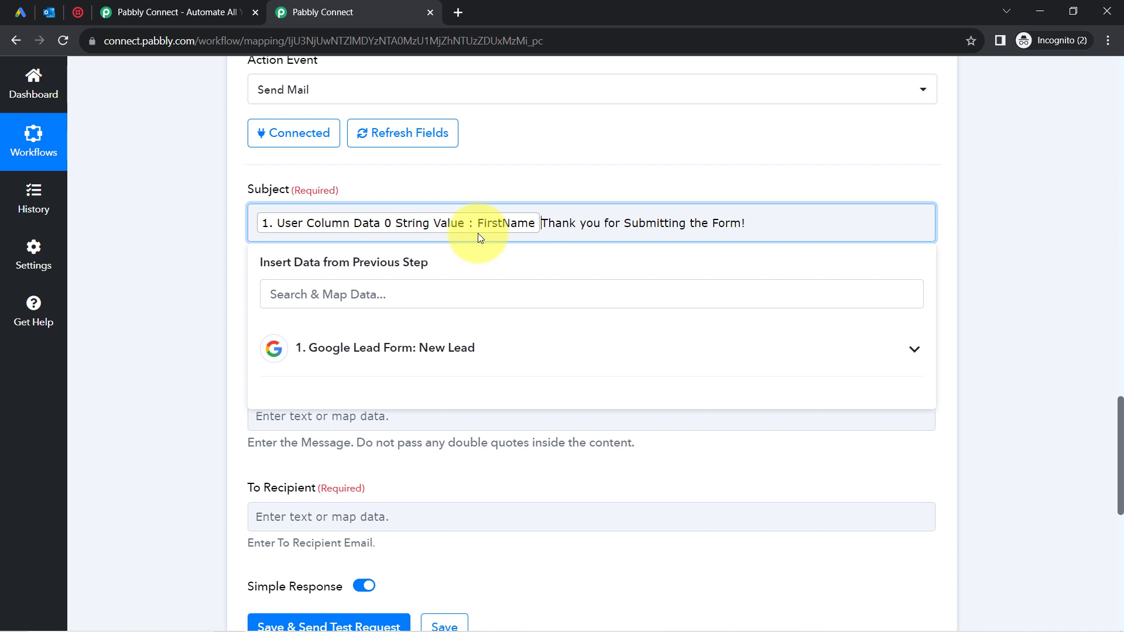
{"action": "type", "text": ","}
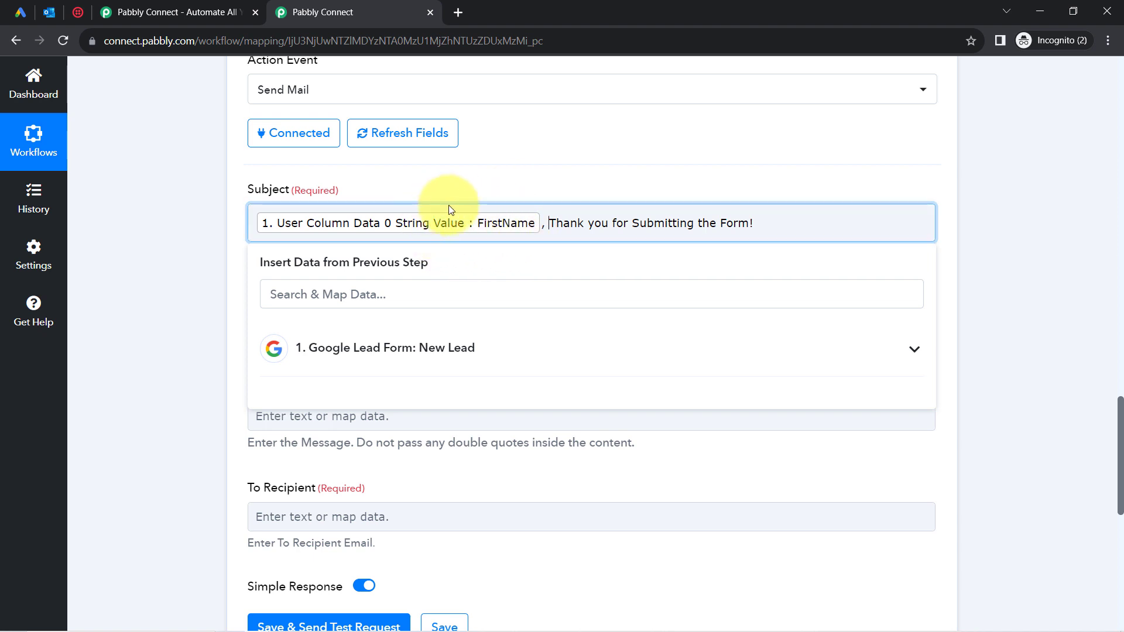
{"action": "left_click", "coordinate": [200, 300]}
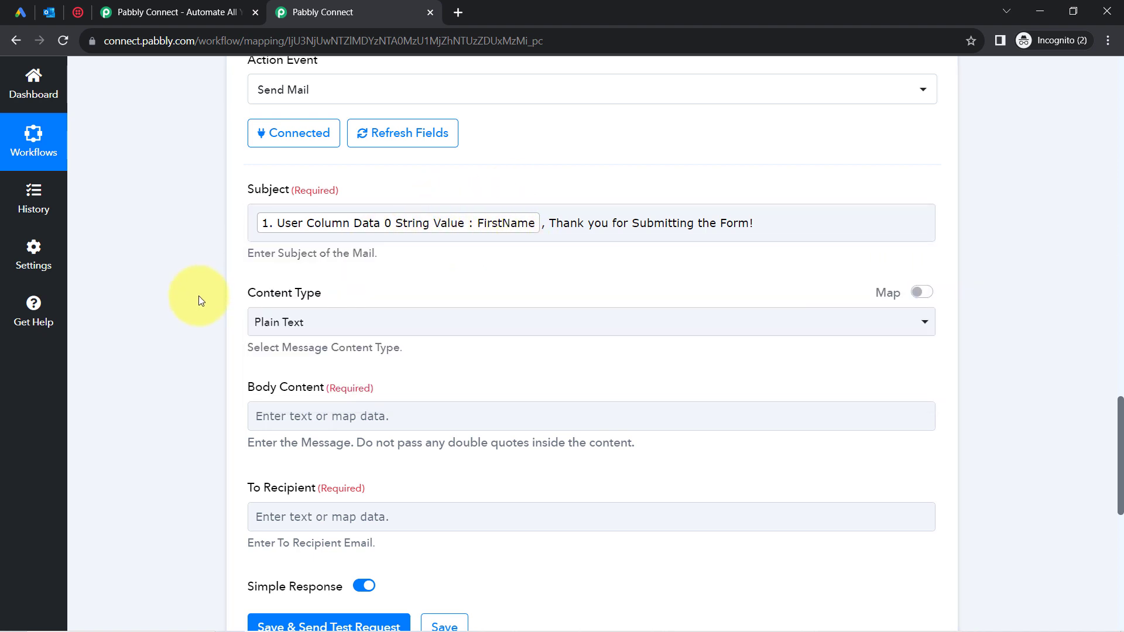
{"action": "scroll", "coordinate": [199, 296], "scroll_direction": "down", "scroll_amount": 3}
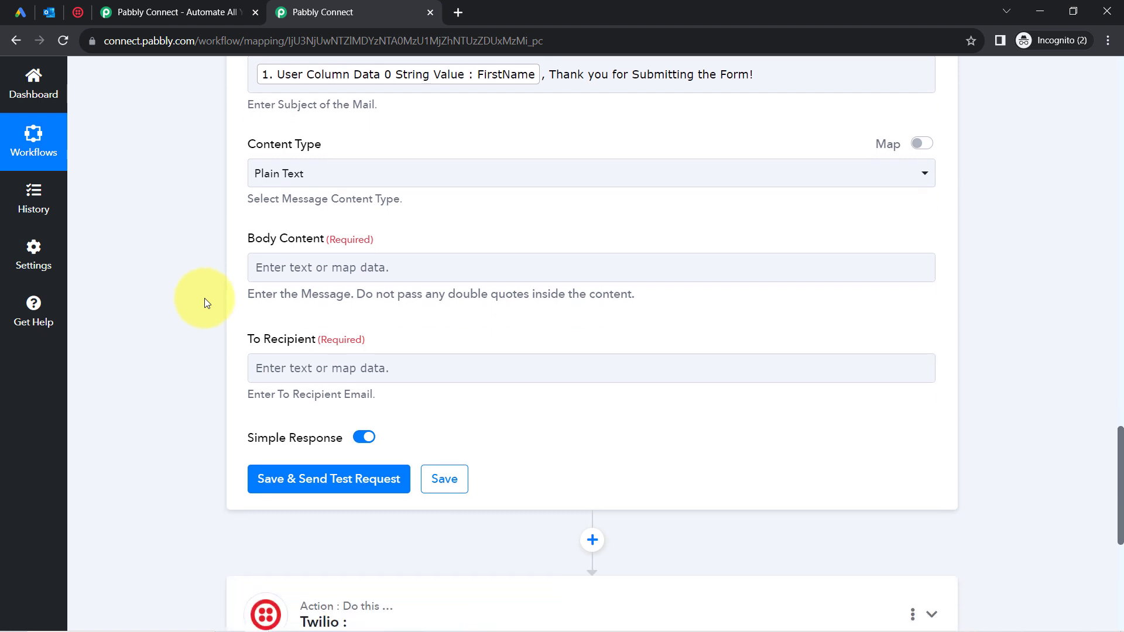
Map To Recipient to the lead's email from User Column Data 3 String Value.
{"action": "scroll", "coordinate": [205, 302], "scroll_direction": "down", "scroll_amount": 1}
{"action": "left_click", "coordinate": [292, 309]}
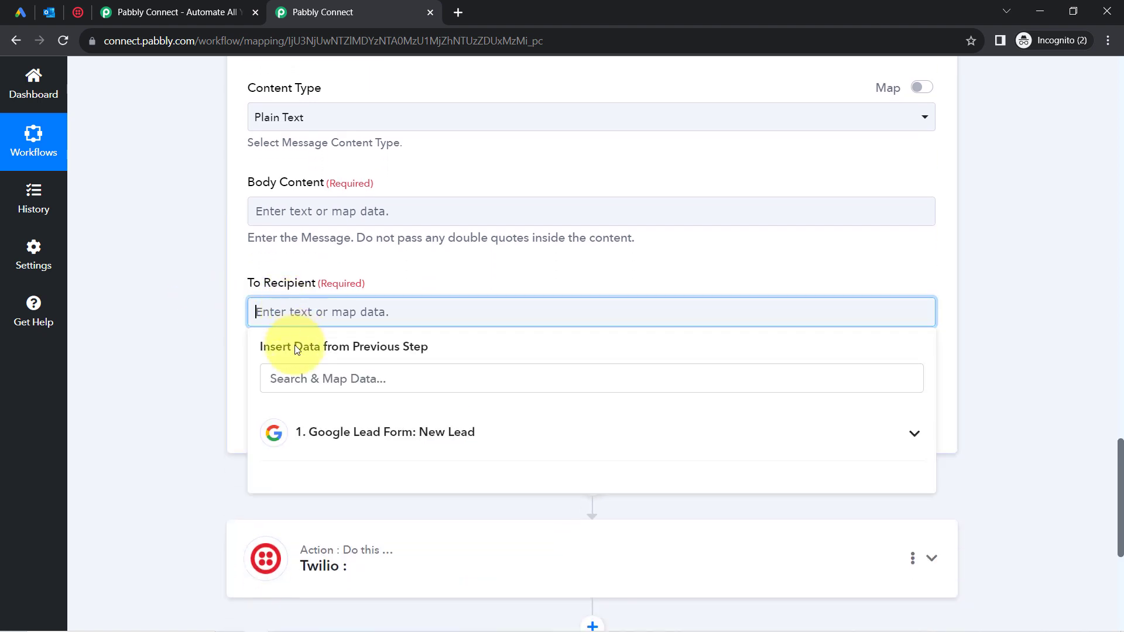
{"action": "left_click", "coordinate": [281, 382]}
{"action": "type", "text": "@"}
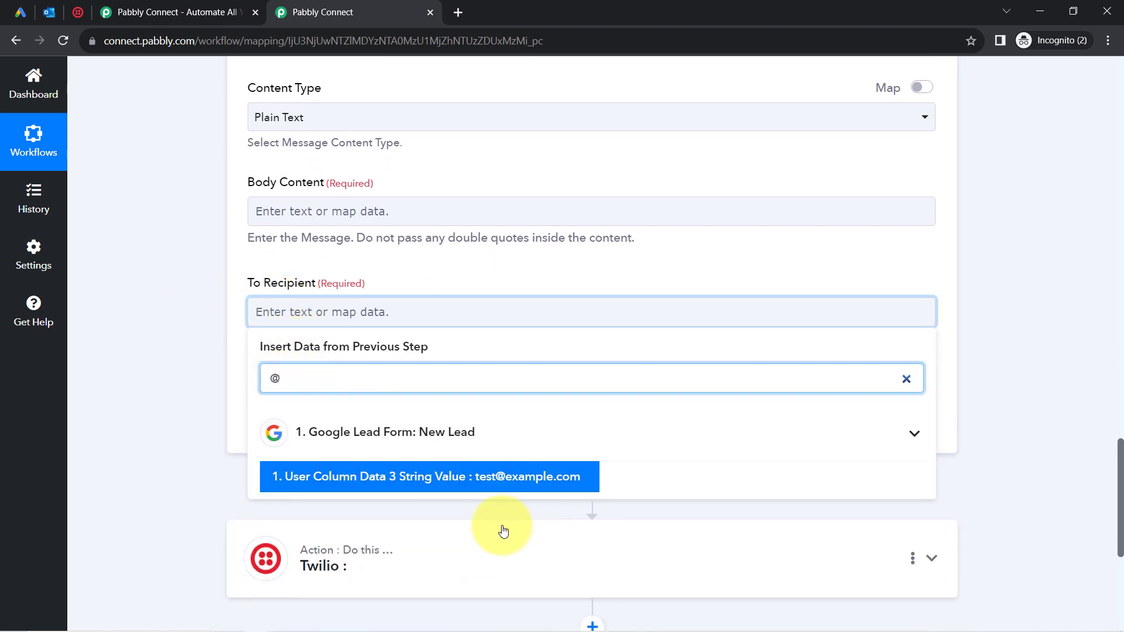
{"action": "left_click", "coordinate": [474, 480]}
{"action": "left_click", "coordinate": [213, 371]}
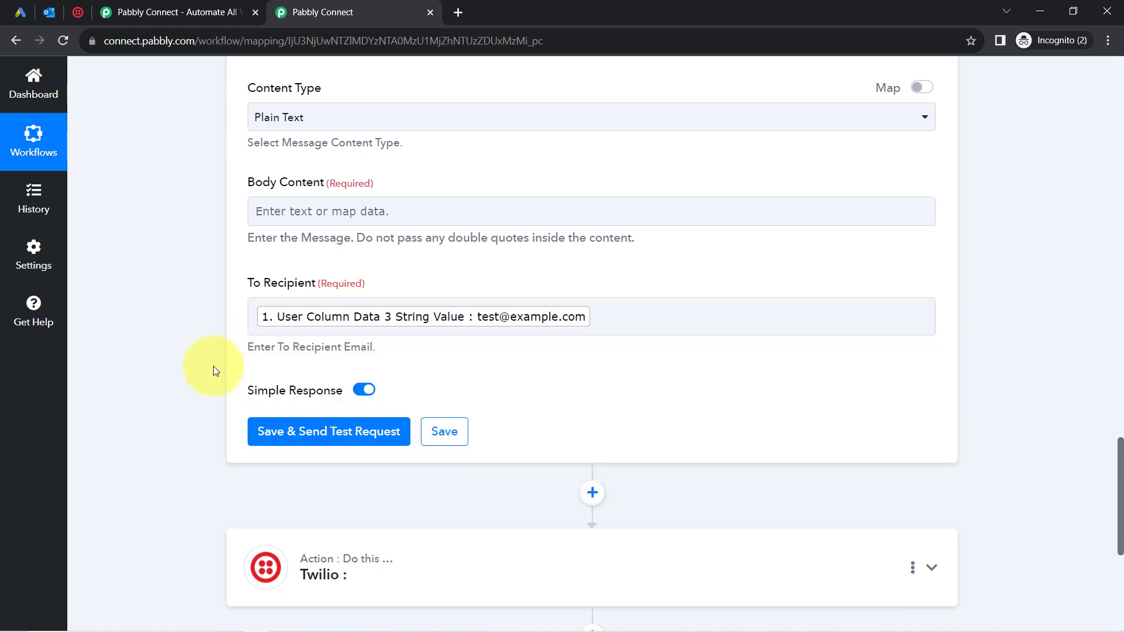
{"action": "scroll", "coordinate": [214, 370], "scroll_direction": "up", "scroll_amount": 2}
{"action": "scroll", "coordinate": [213, 371], "scroll_direction": "up", "scroll_amount": 2}
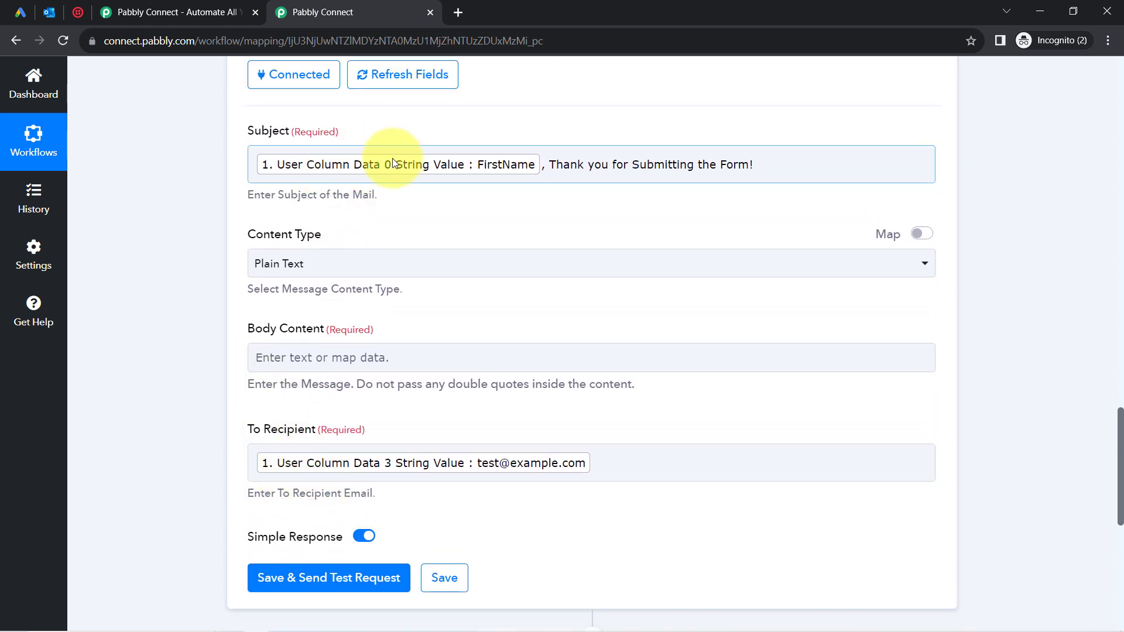
{"action": "left_click", "coordinate": [572, 166]}
{"action": "left_click_drag", "start_coordinate": [572, 166], "coordinate": [716, 166]}
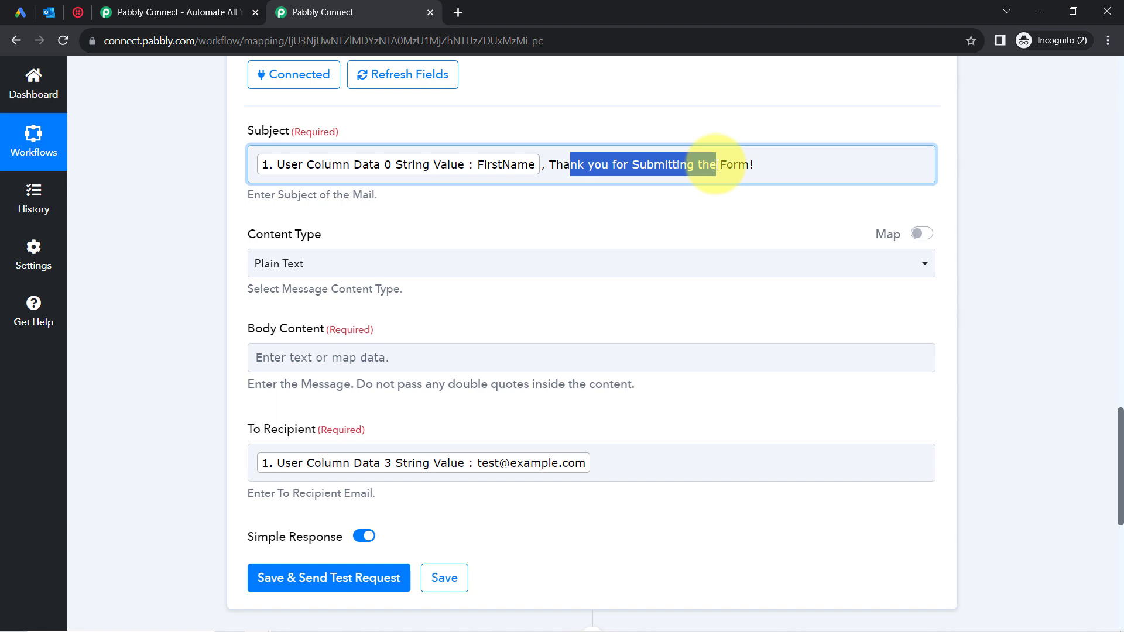
{"action": "left_click_drag", "start_coordinate": [716, 165], "coordinate": [717, 165]}
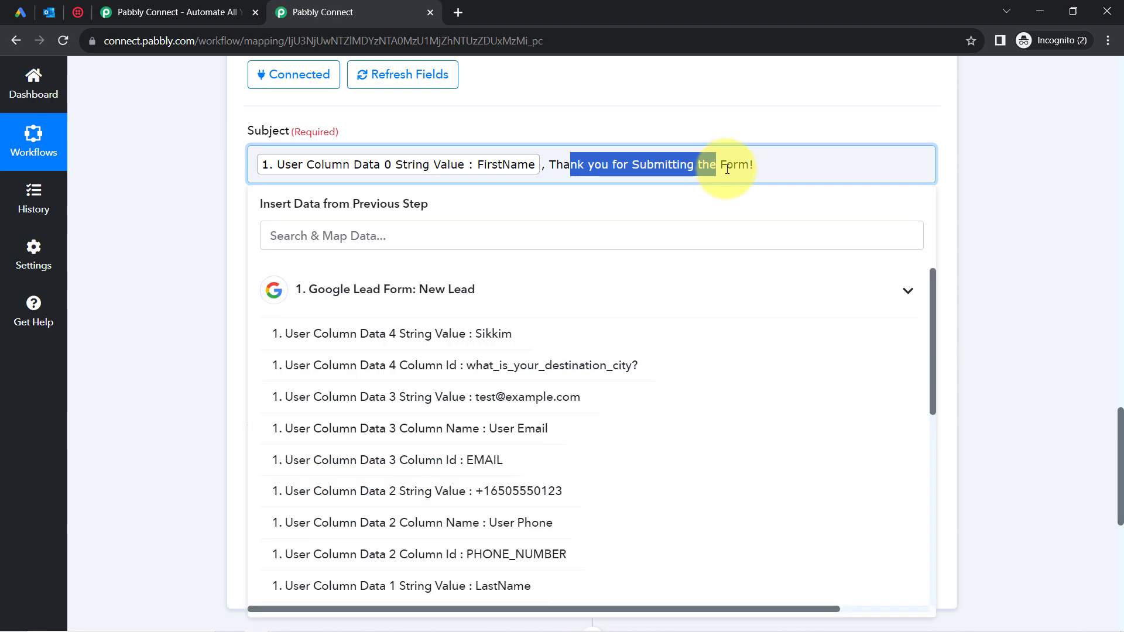
{"action": "mouse_move", "coordinate": [1118, 454]}
{"action": "left_mouse_down"}
{"action": "mouse_move", "coordinate": [1108, 208]}
{"action": "mouse_move", "coordinate": [1104, 452]}
{"action": "left_mouse_up"}
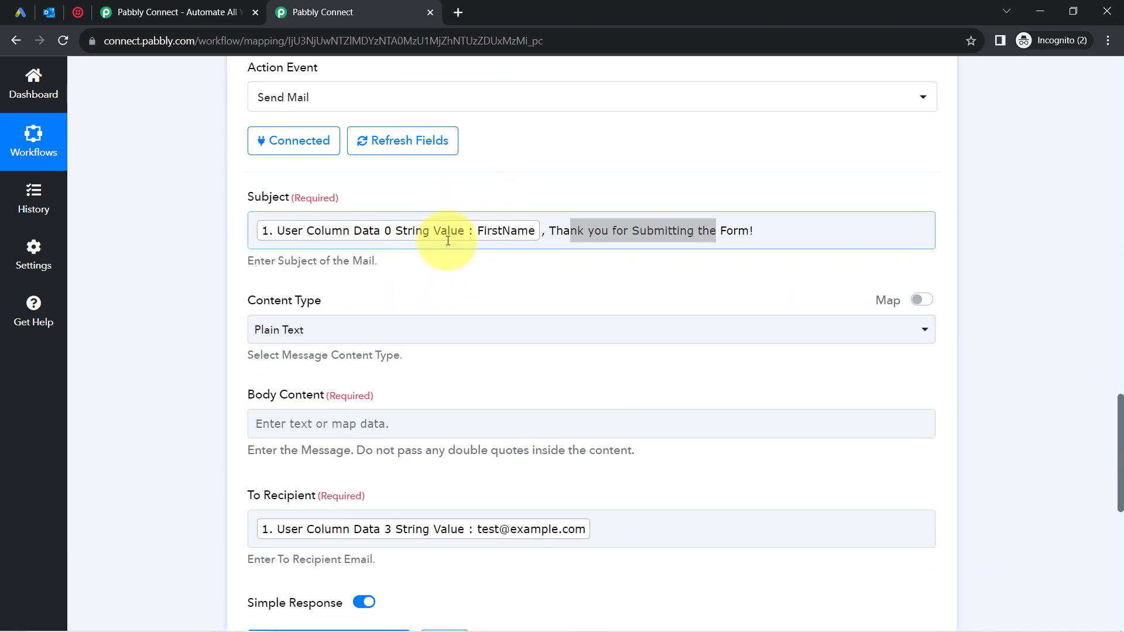
{"action": "left_click", "coordinate": [647, 228]}
{"action": "left_click_drag", "start_coordinate": [587, 230], "coordinate": [725, 234]}
{"action": "left_click", "coordinate": [704, 202]}
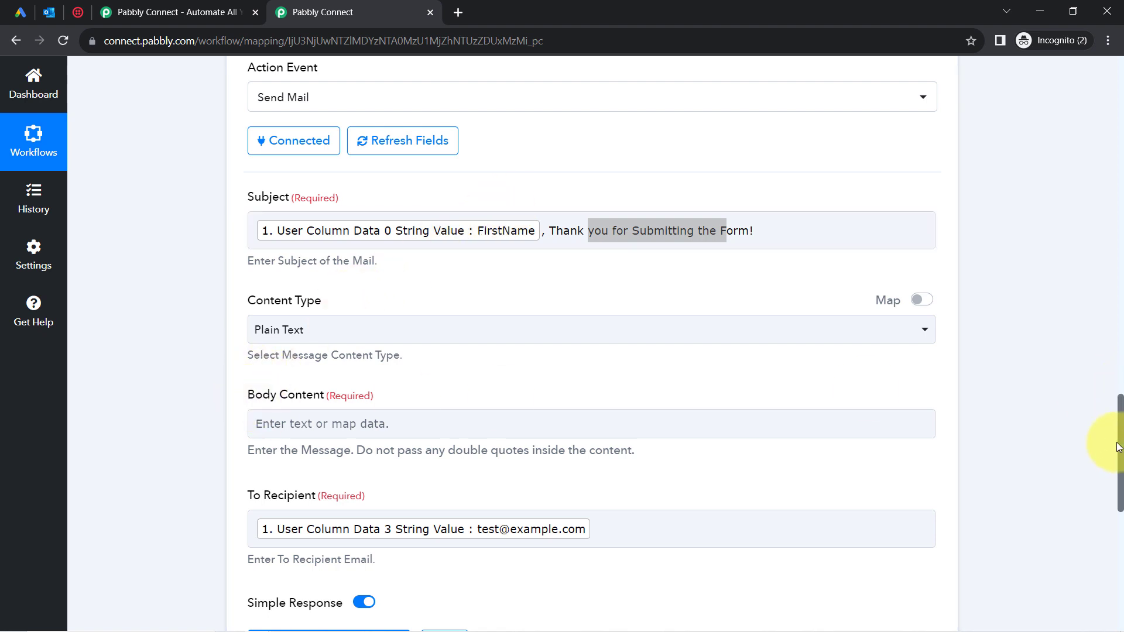
{"action": "left_click_drag", "start_coordinate": [1119, 446], "coordinate": [1119, 482]}
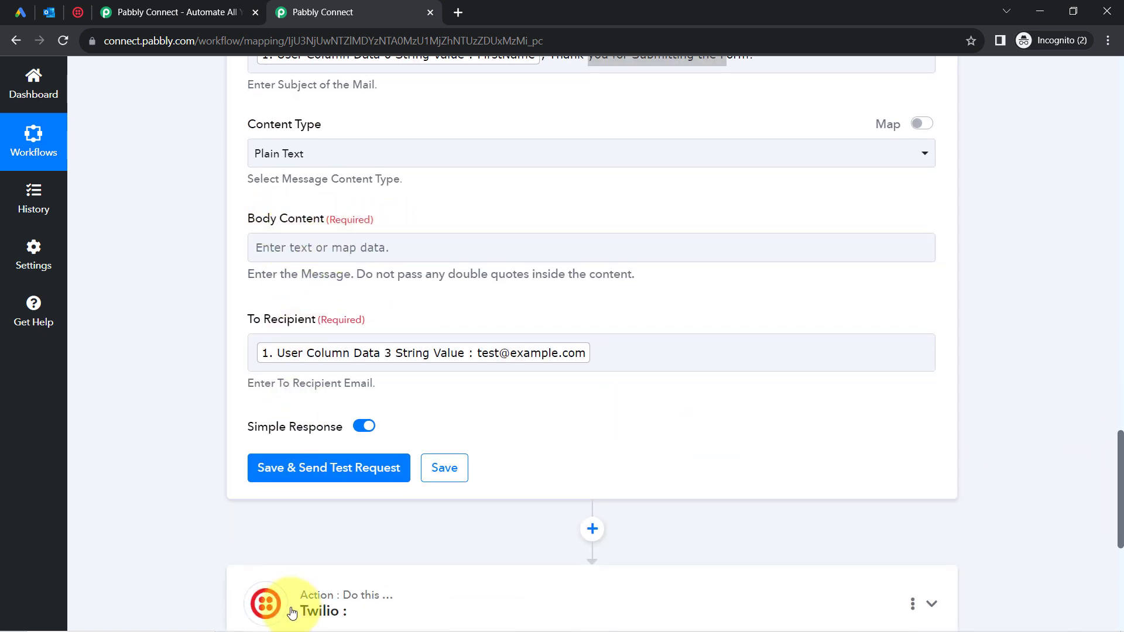
Copy the Notepad enquiry reply and paste it into the Send Mail Body Content field.
{"action": "left_click", "coordinate": [308, 626]}
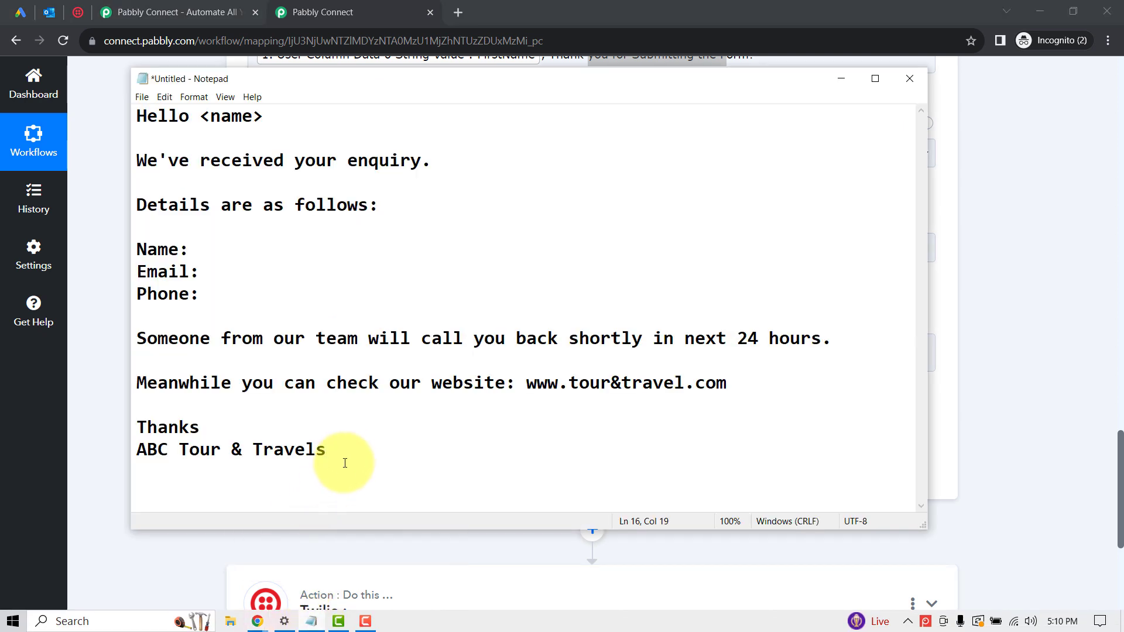
{"action": "left_click_drag", "start_coordinate": [336, 452], "coordinate": [123, 86]}
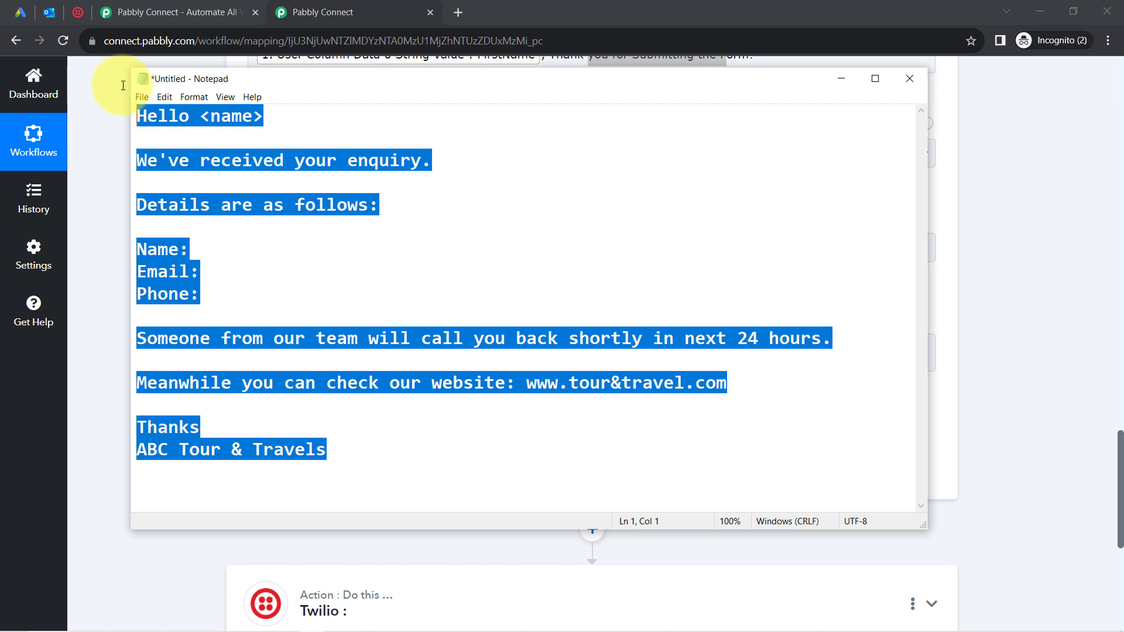
{"action": "left_click", "coordinate": [91, 205]}
{"action": "left_click", "coordinate": [288, 252]}
{"action": "type", "text": "Hello <name>We've received your enquiry.Details are as follows:Name: Email: Phone:Someone from our team will call you back shortly in next 24 hours.Meanwhile you can check our website: www.tour&travel.comThanks ABC Tour & Travels"}
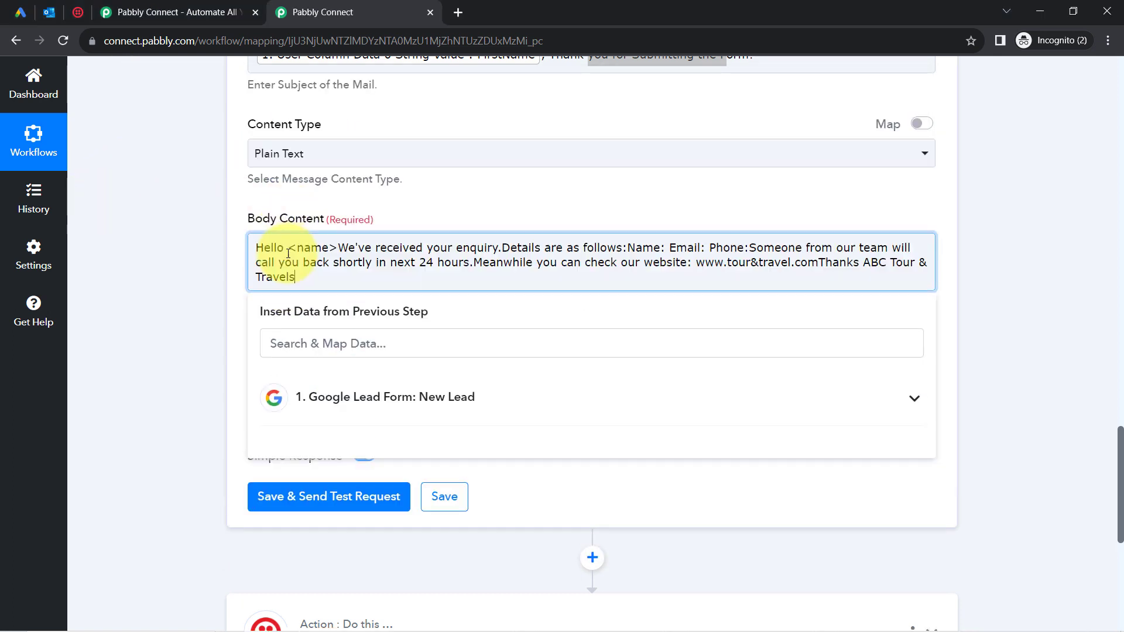
Split the mail body into lines: greeting, details heading, Name and Phone, website line, Thanks, ABC Tour & Travels.
{"action": "left_click", "coordinate": [336, 247]}
{"action": "key", "text": "Return"}
{"action": "key", "text": "Return"}
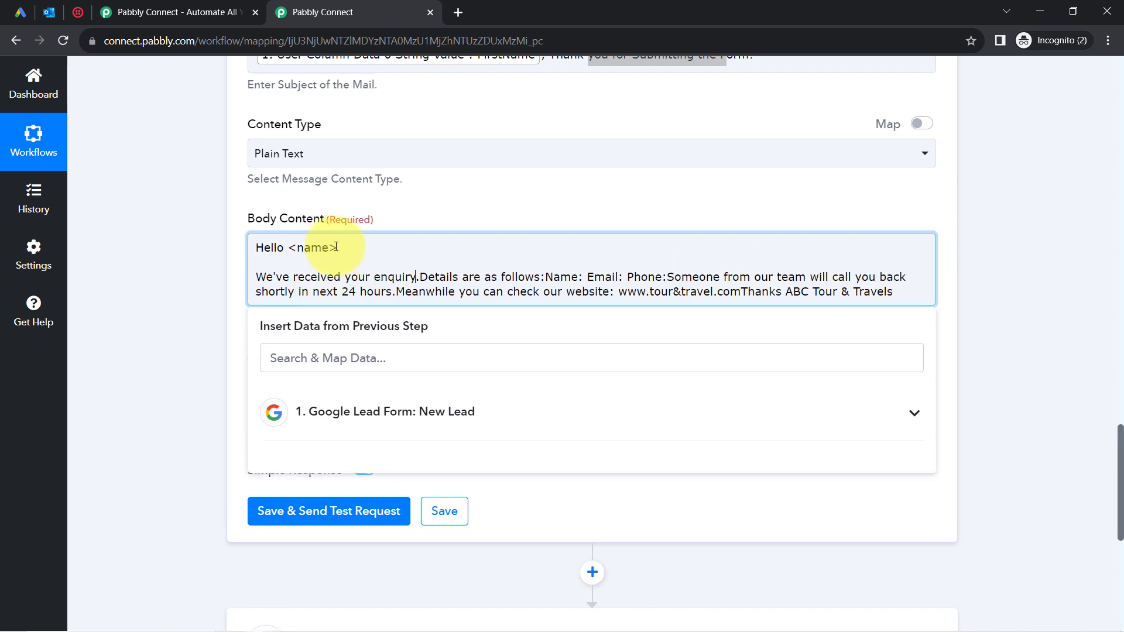
{"action": "key", "text": "Return"}
{"action": "key", "text": "Return"}
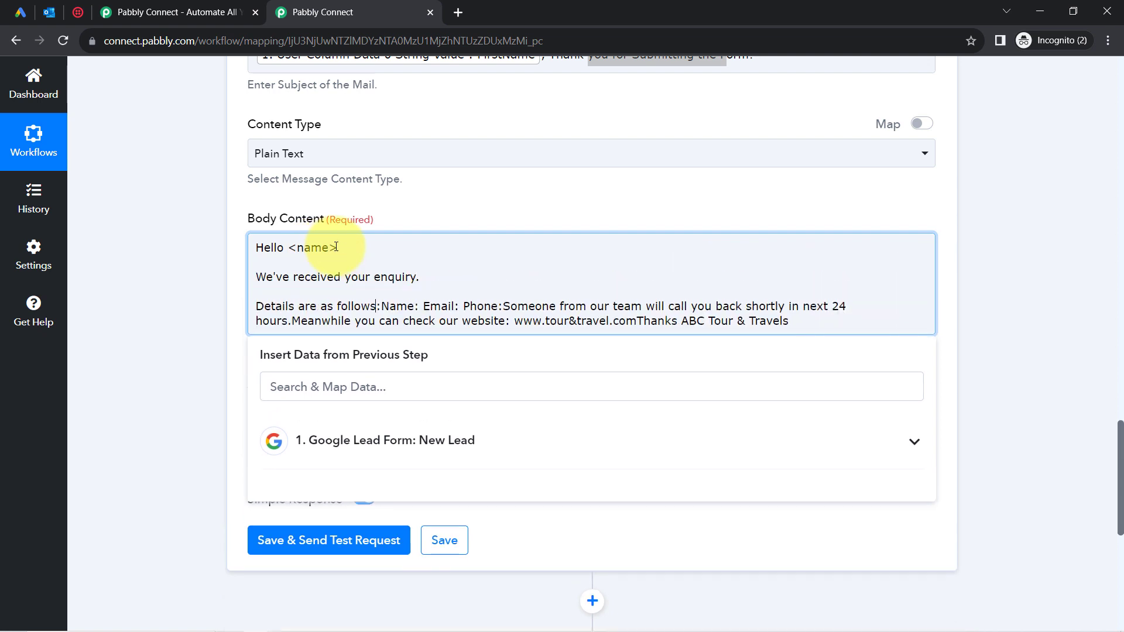
{"action": "key", "text": "Return"}
{"action": "key", "text": "Return"}
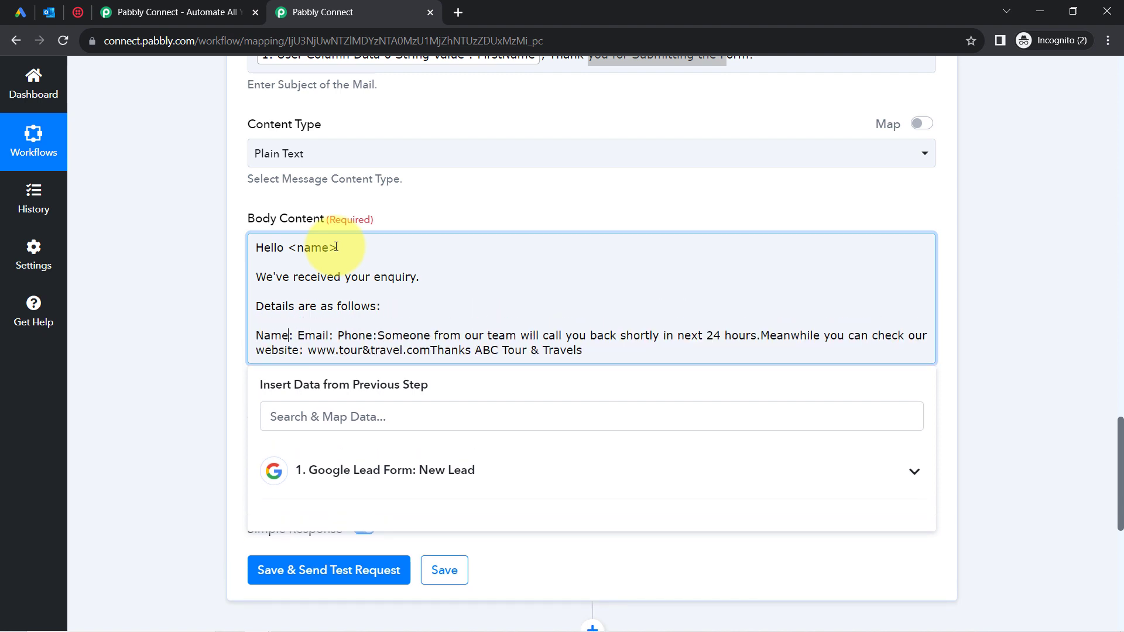
{"action": "key", "text": "Return"}
{"action": "key", "text": "Return"}
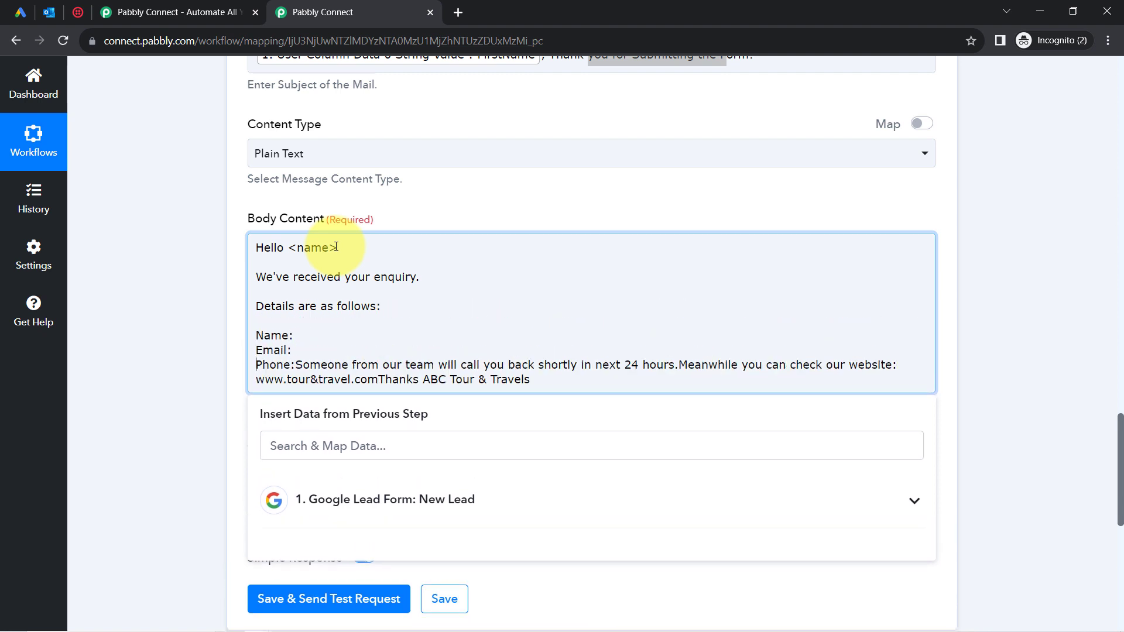
{"action": "key", "text": "Return"}
{"action": "key", "text": "Return"}
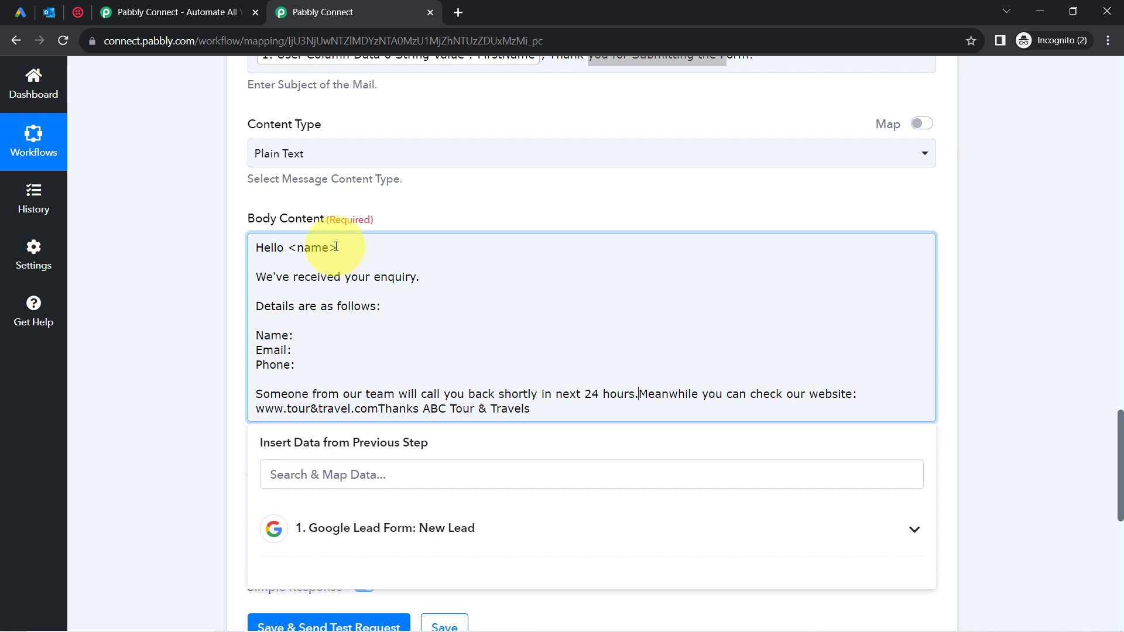
{"action": "key", "text": "Return"}
{"action": "key", "text": "Return"}
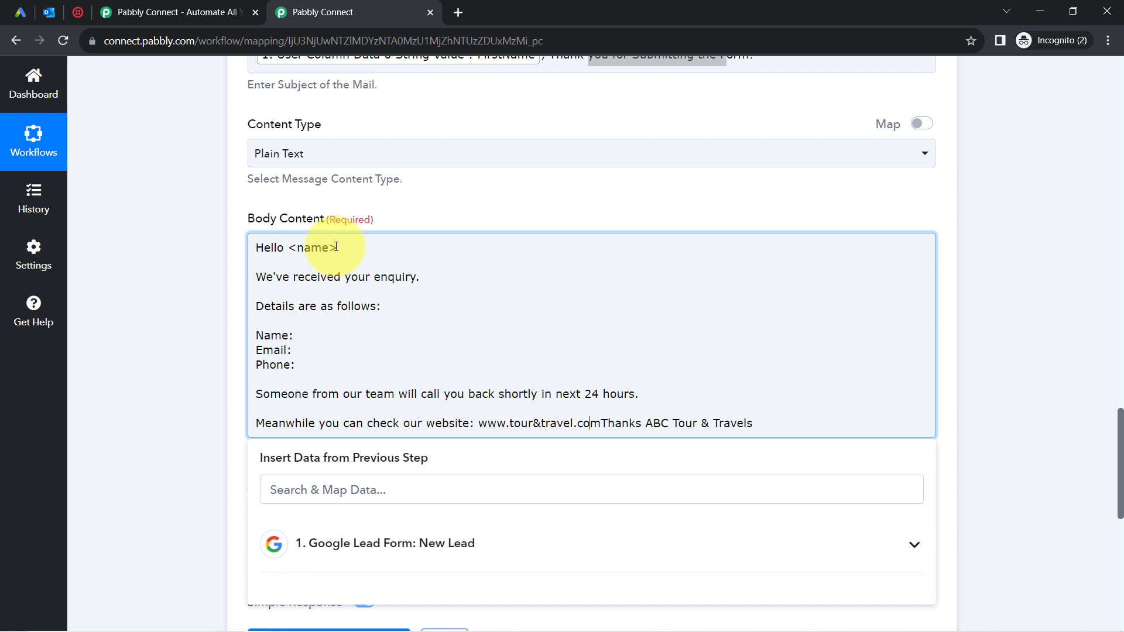
{"action": "key", "text": "Return"}
{"action": "key", "text": "Return"}
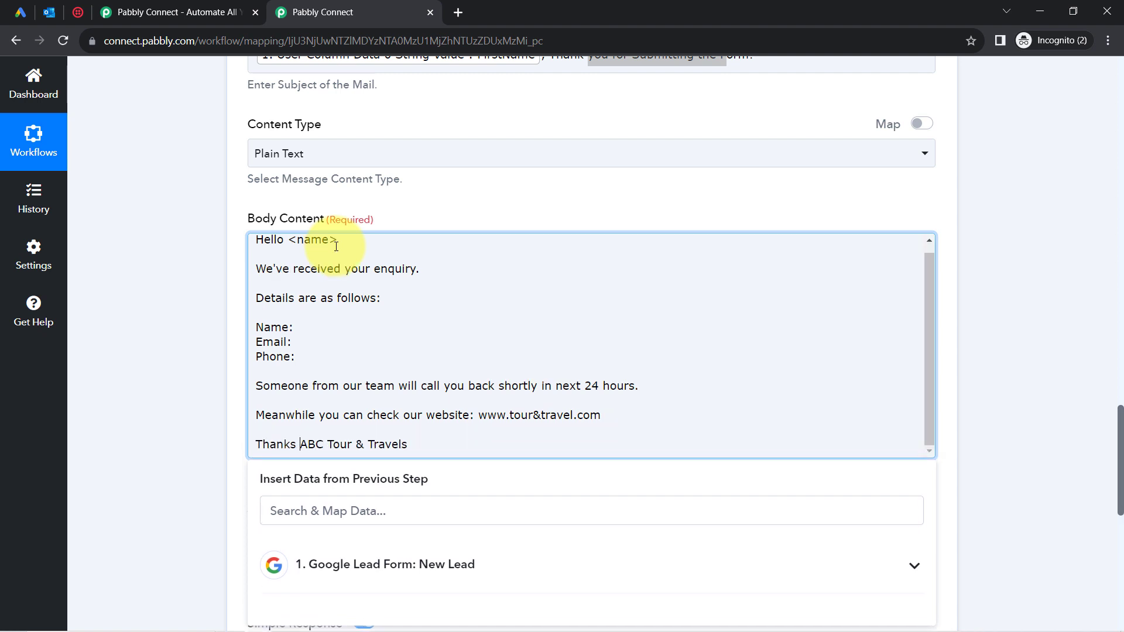
{"action": "key", "text": "Return"}
{"action": "key", "text": "Up"}
{"action": "key", "text": "Up"}
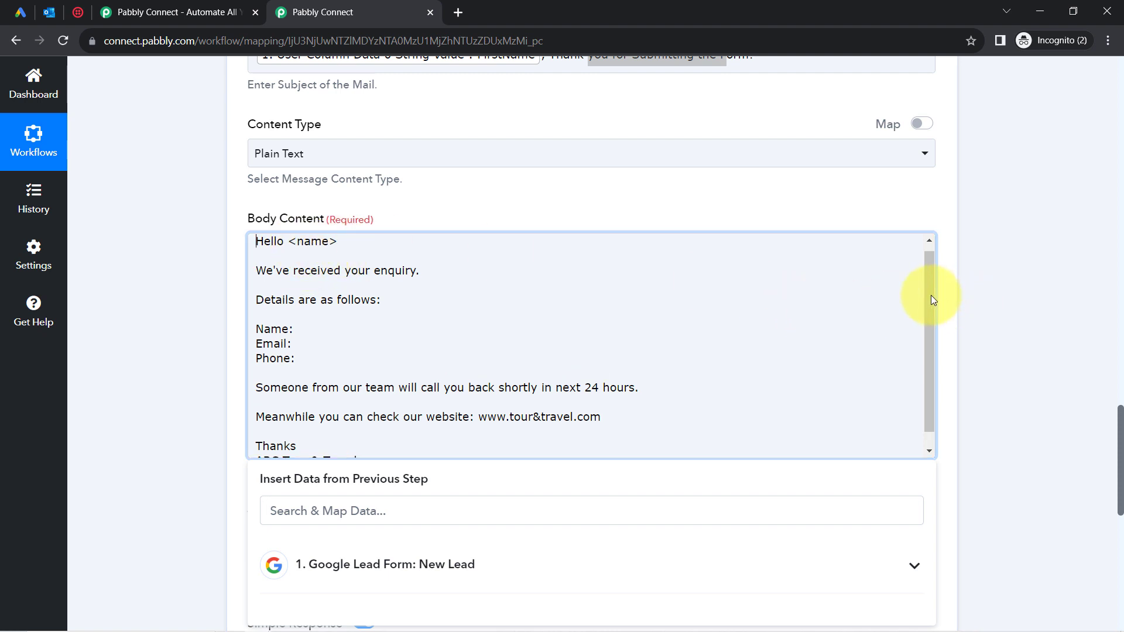
{"action": "scroll", "coordinate": [926, 269], "scroll_direction": "up", "scroll_amount": 1}
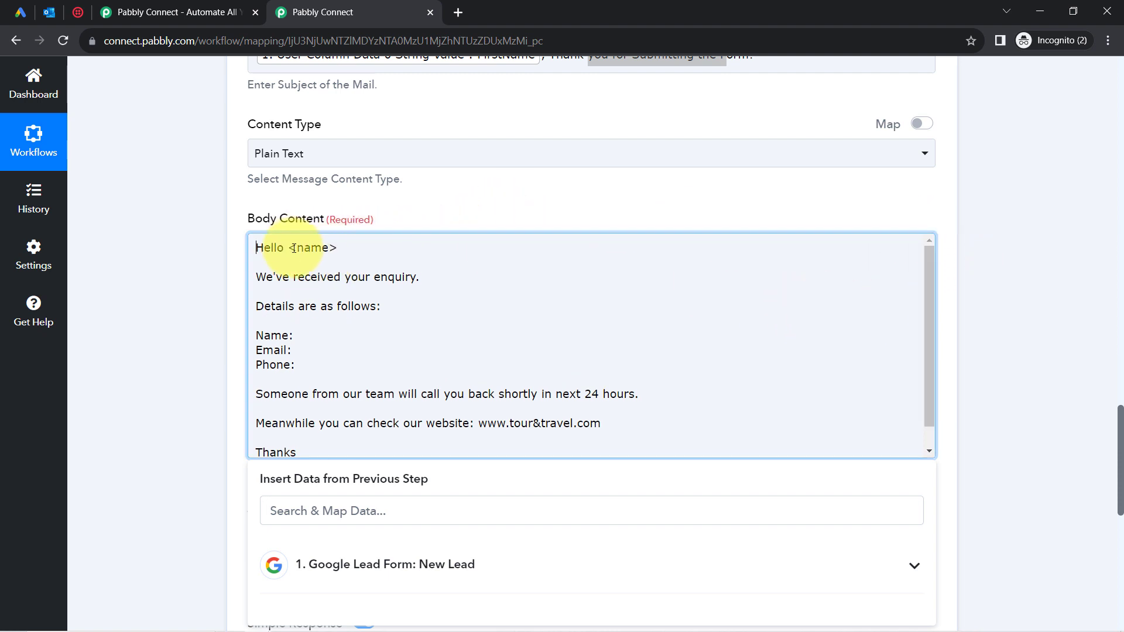
Replace <name> after Hello with the lead's FirstName, and insert FirstName after Name:.
{"action": "left_click_drag", "start_coordinate": [323, 250], "coordinate": [358, 252]}
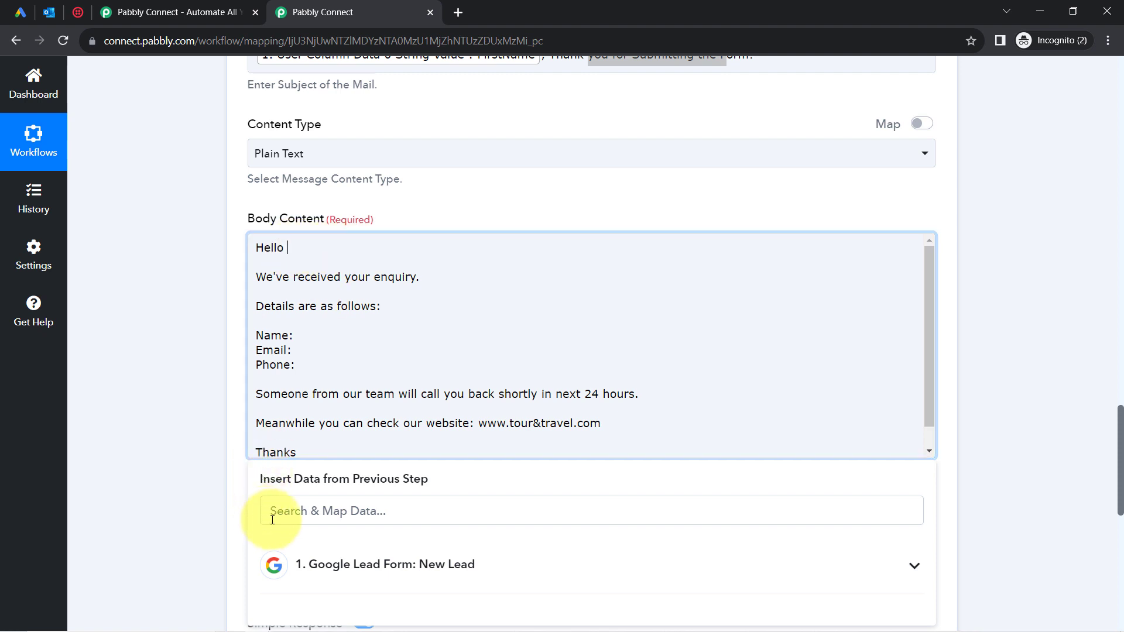
{"action": "left_click", "coordinate": [301, 511]}
{"action": "type", "text": "first"}
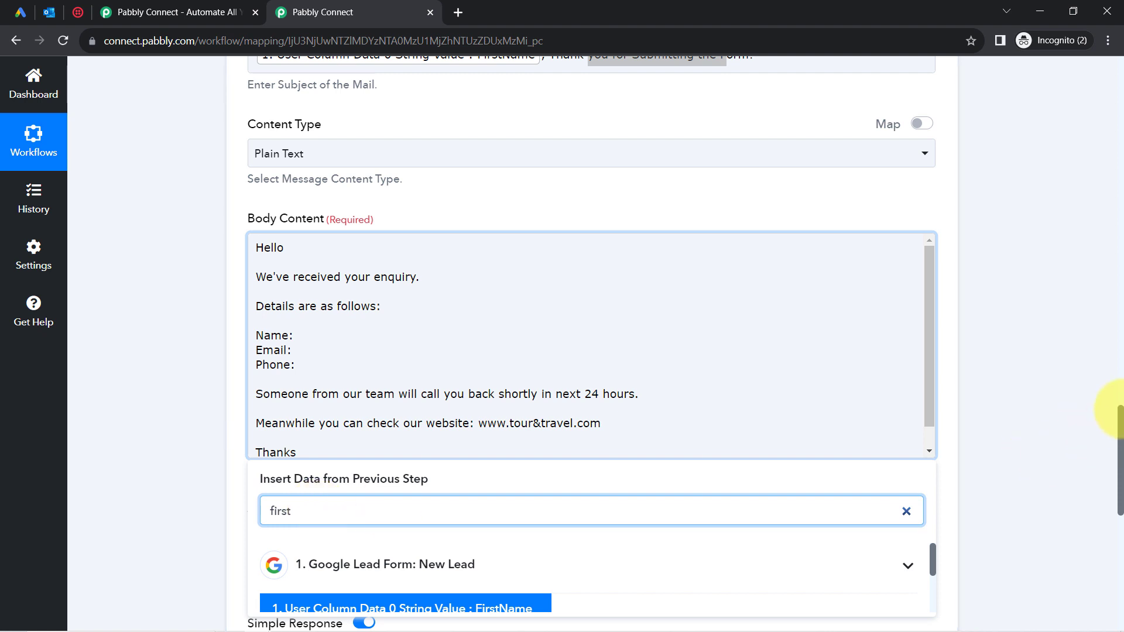
{"action": "scroll", "coordinate": [1115, 408], "scroll_direction": "down", "scroll_amount": 2}
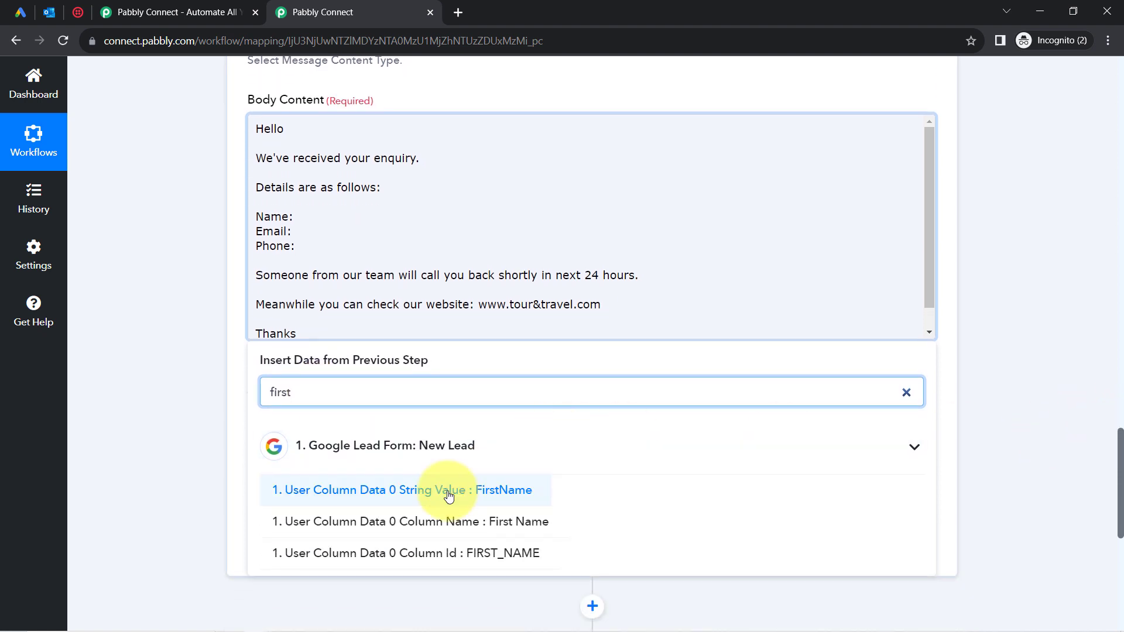
{"action": "left_click", "coordinate": [448, 495]}
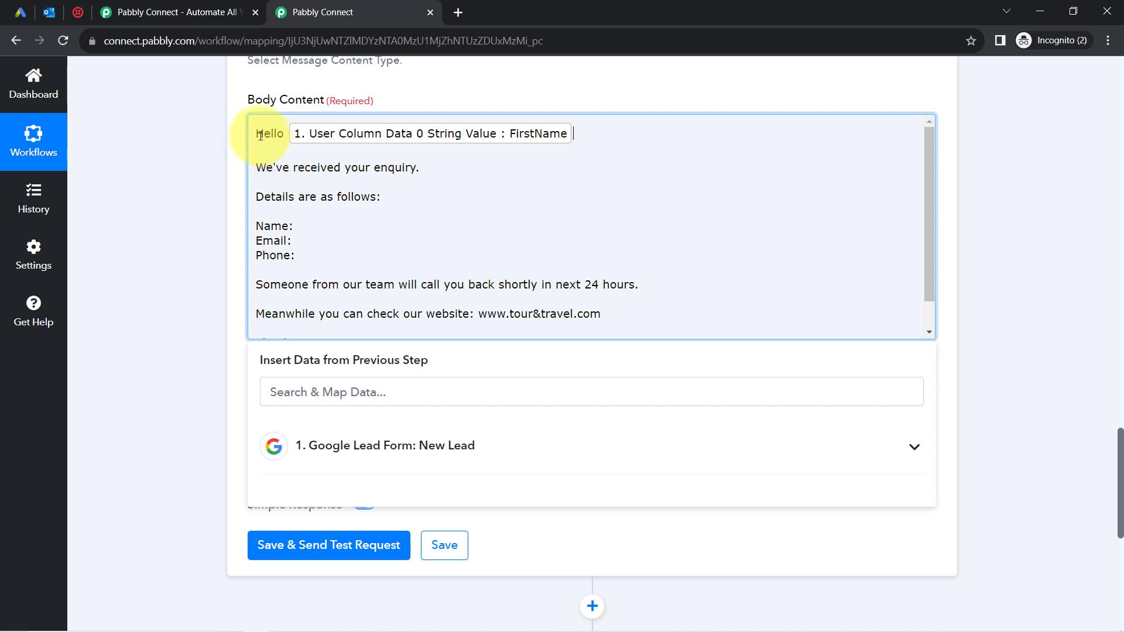
{"action": "left_click_drag", "start_coordinate": [287, 171], "coordinate": [374, 206]}
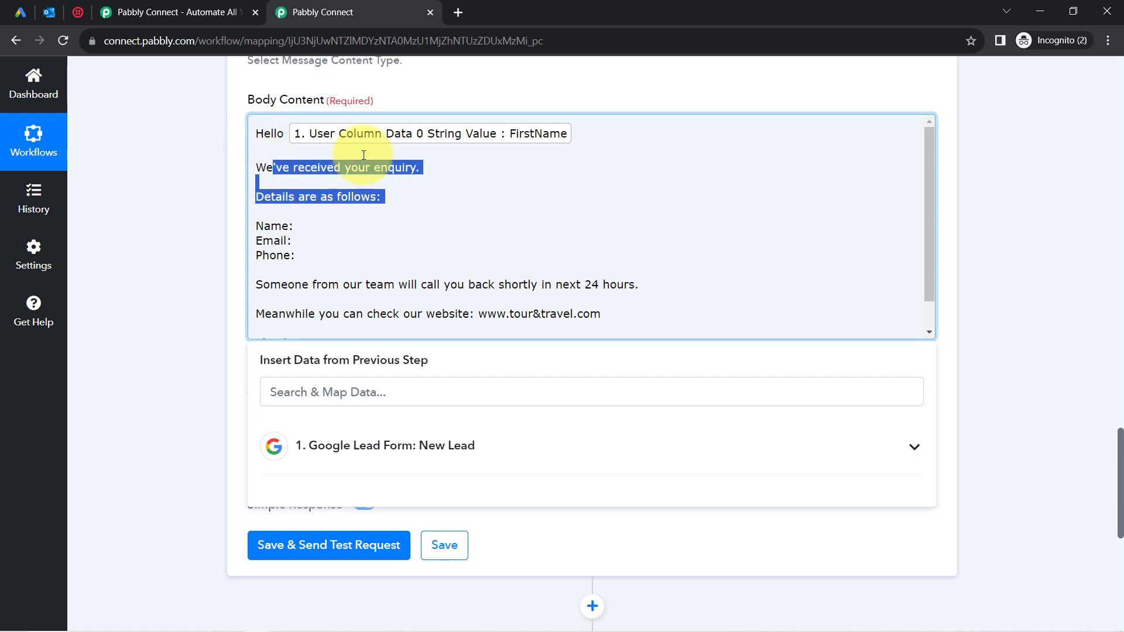
{"action": "left_click", "coordinate": [331, 166]}
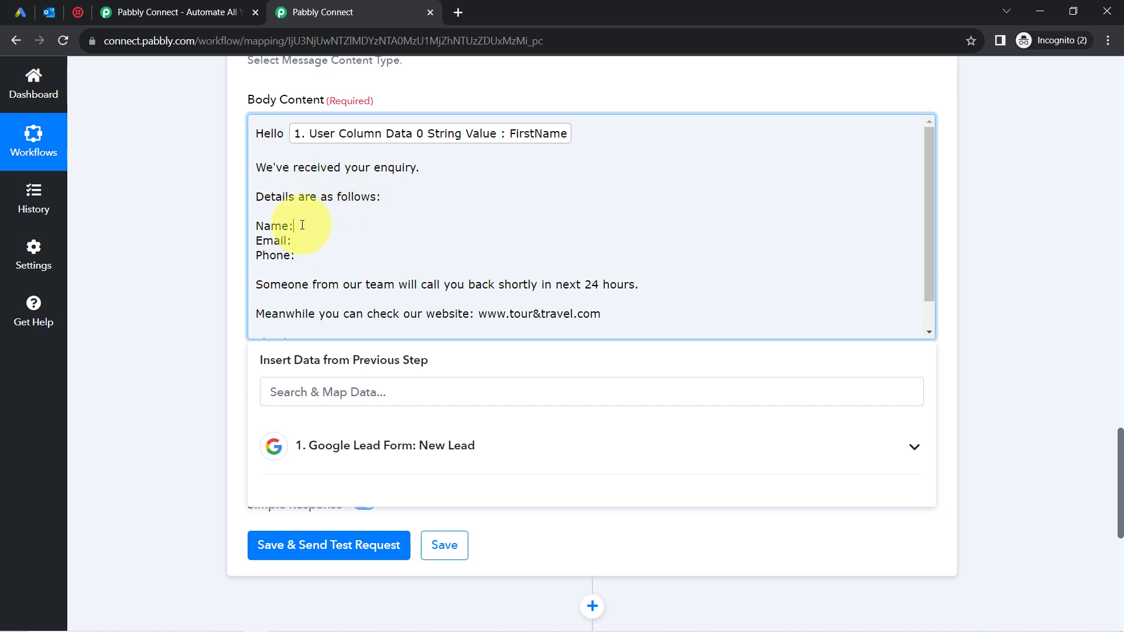
{"action": "left_click", "coordinate": [280, 393]}
{"action": "type", "text": "first"}
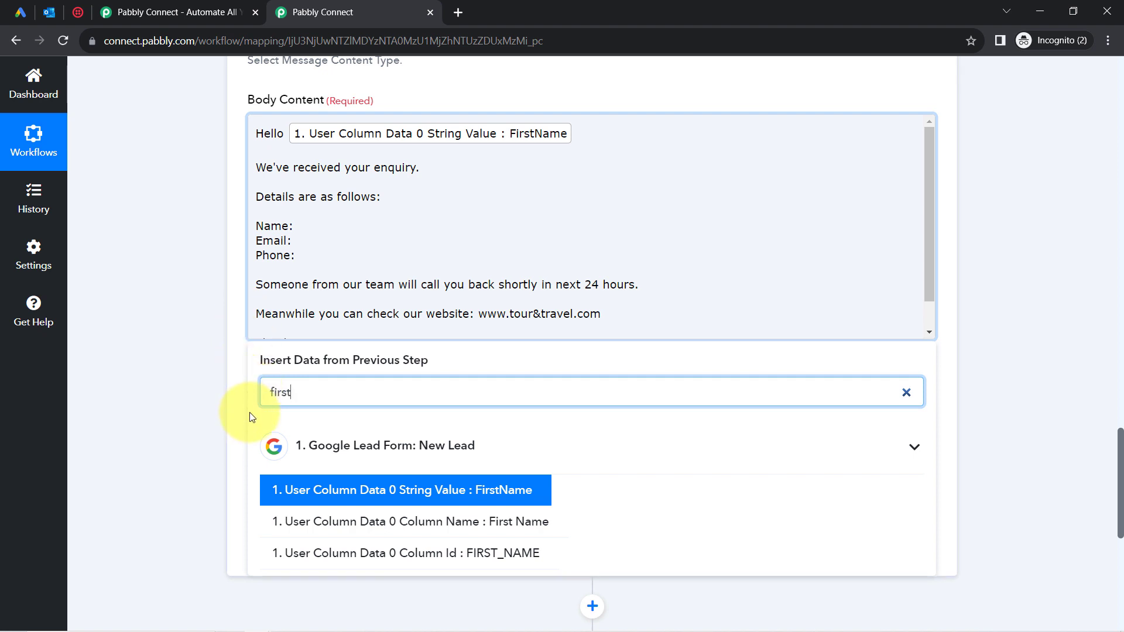
{"action": "left_click", "coordinate": [293, 491]}
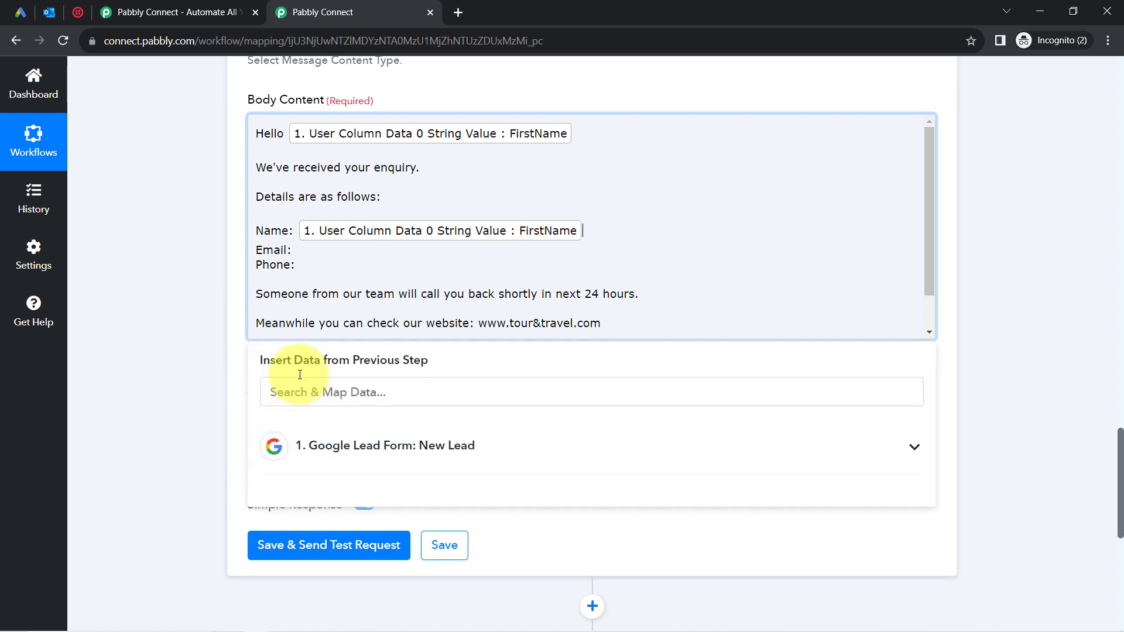
Map the lead's email after Email: and phone number after Phone: in the mail body.
{"action": "left_click", "coordinate": [295, 249]}
{"action": "left_click", "coordinate": [274, 385]}
{"action": "type", "text": "3"}
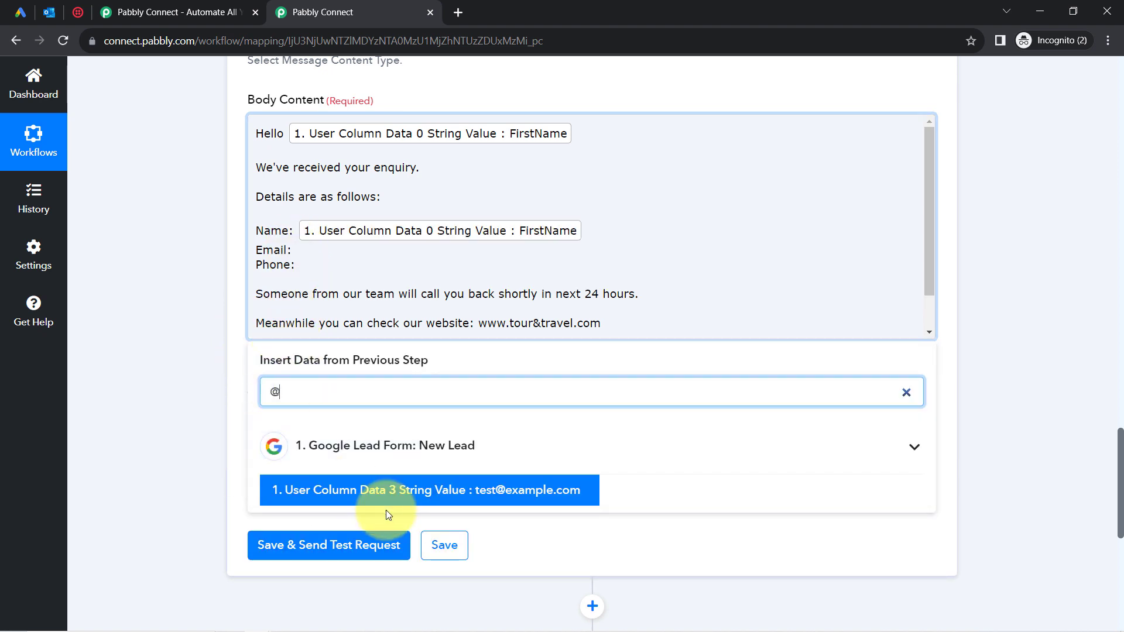
{"action": "left_click", "coordinate": [385, 511]}
{"action": "left_click", "coordinate": [323, 279]}
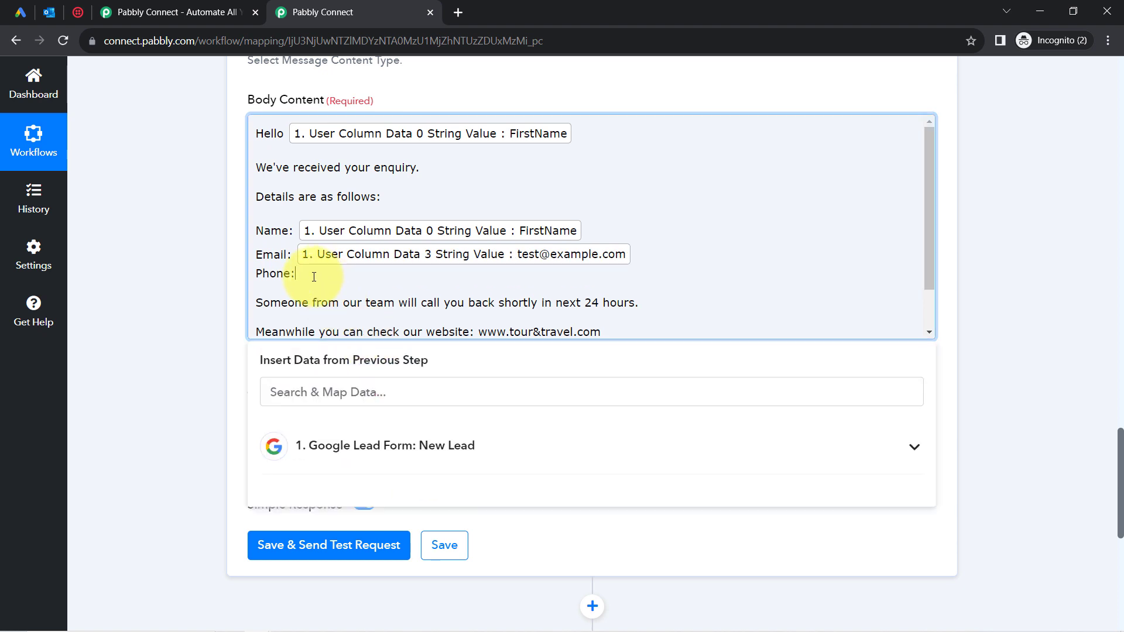
{"action": "left_click", "coordinate": [287, 400]}
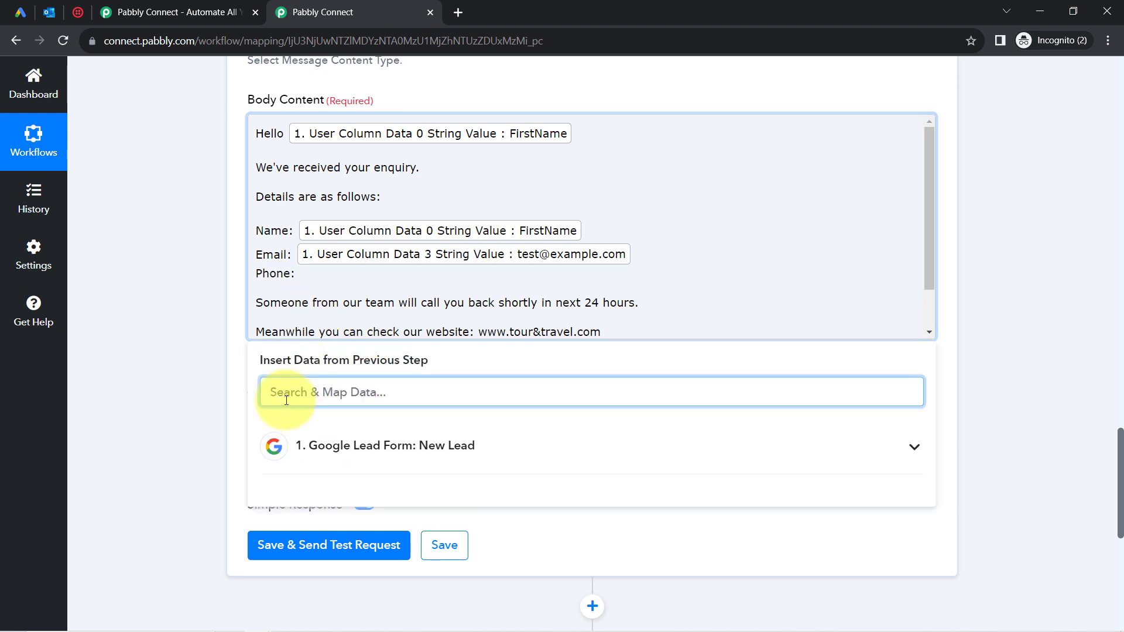
{"action": "type", "text": "+"}
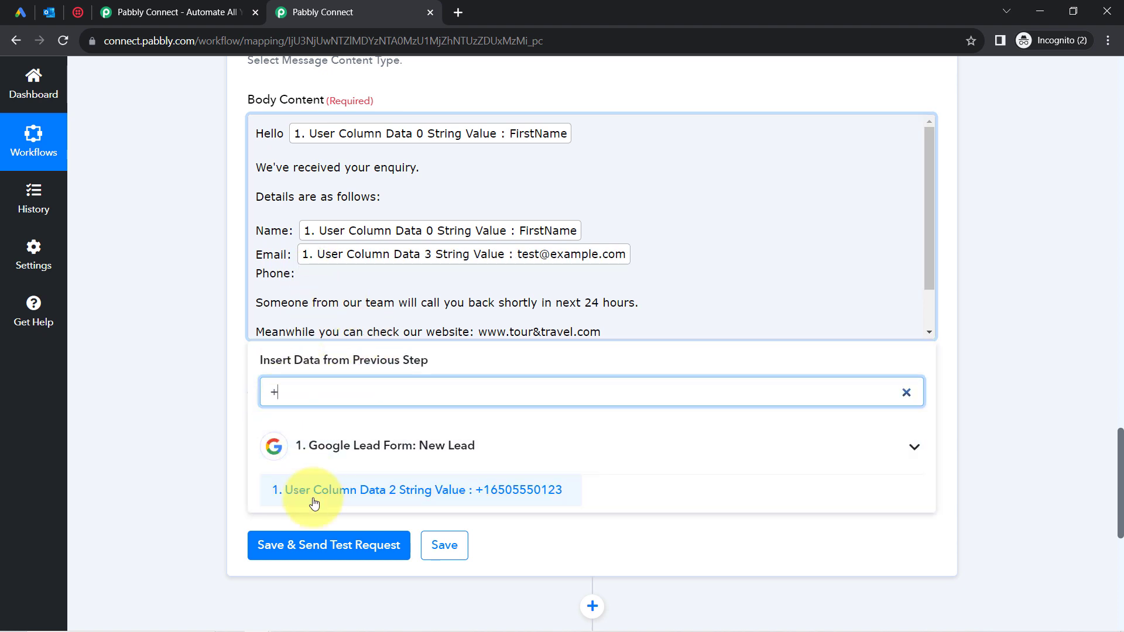
{"action": "left_click", "coordinate": [313, 501]}
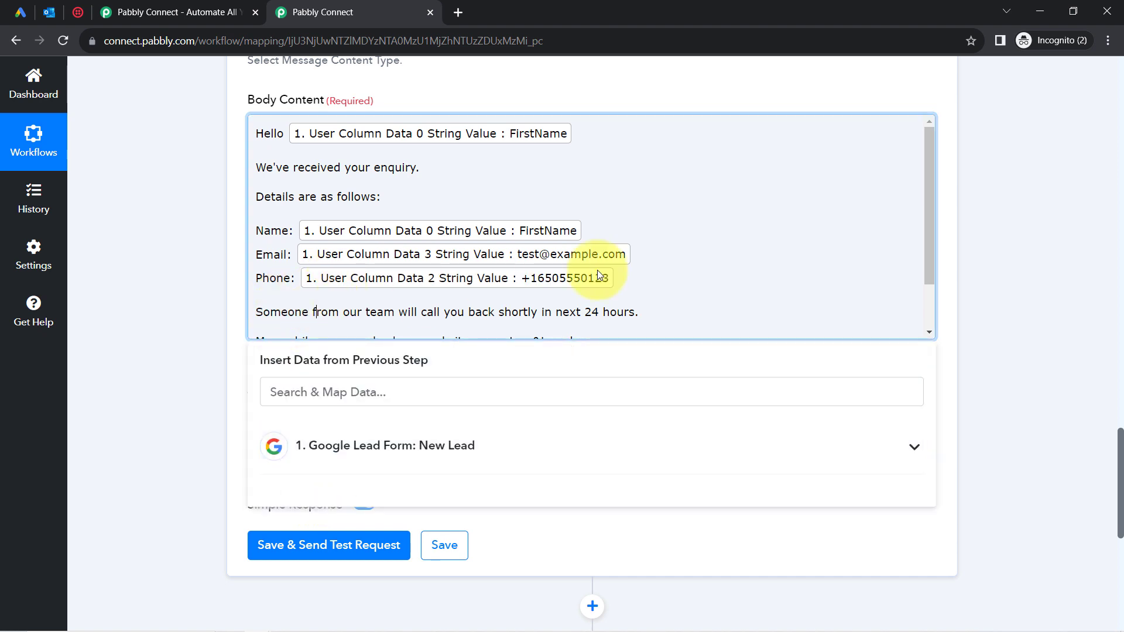
{"action": "mouse_move", "coordinate": [929, 181]}
{"action": "left_mouse_down"}
{"action": "mouse_move", "coordinate": [926, 240]}
{"action": "mouse_move", "coordinate": [924, 130]}
{"action": "mouse_move", "coordinate": [921, 196]}
{"action": "left_mouse_up"}
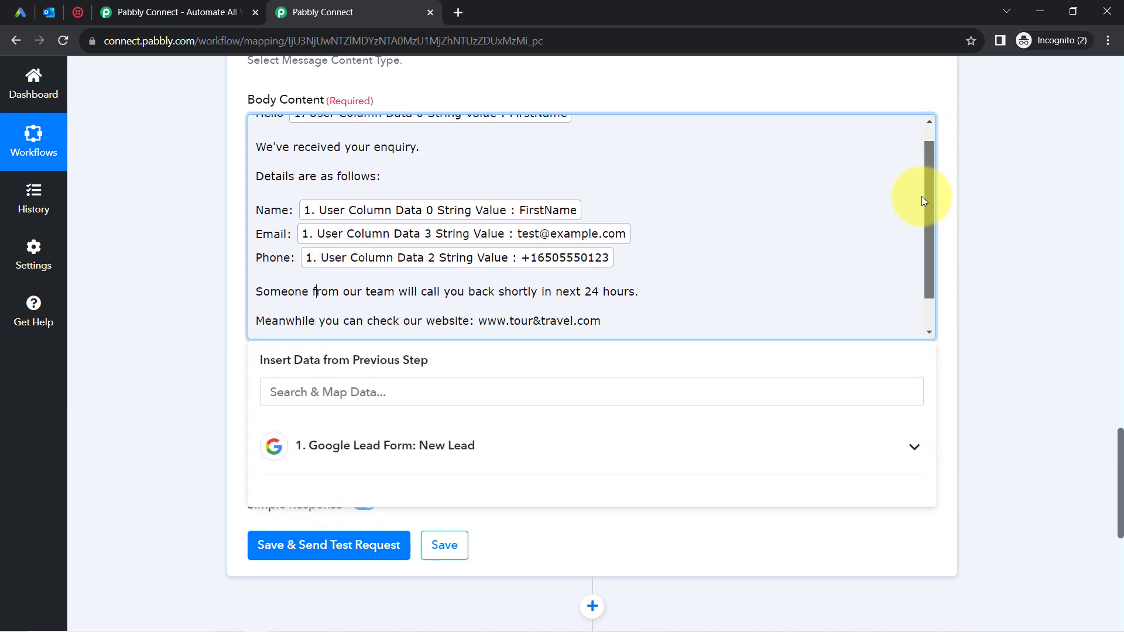
{"action": "left_click", "coordinate": [173, 351]}
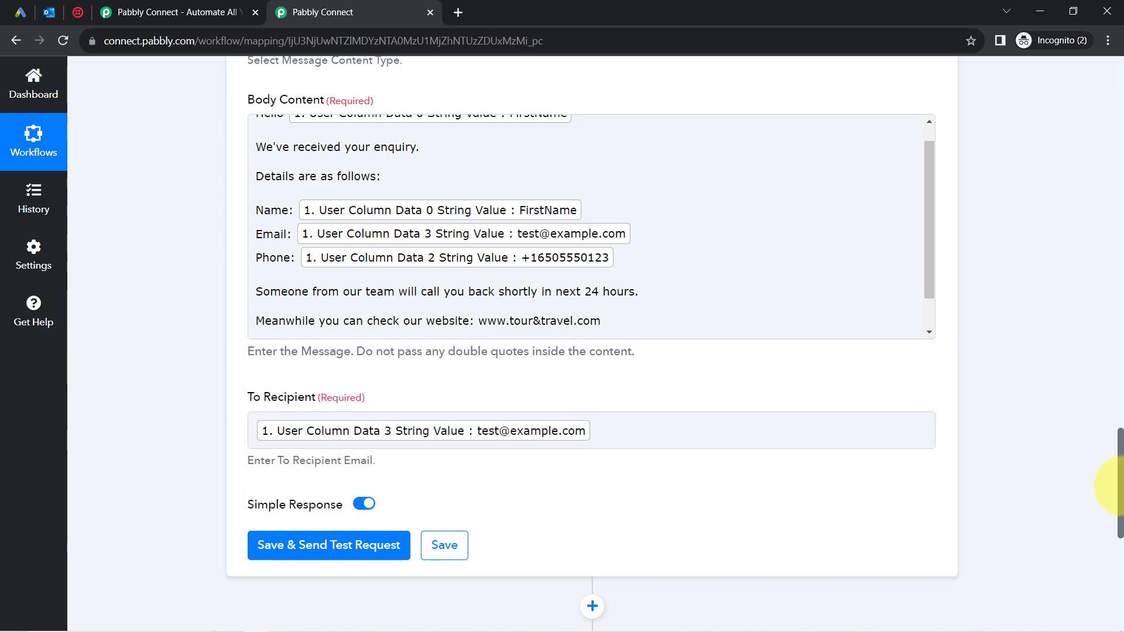
Remove the mapped lead email from To Recipient, then save and send the Send Mail test, getting status 202.
{"action": "left_click_drag", "start_coordinate": [1119, 486], "coordinate": [1119, 548]}
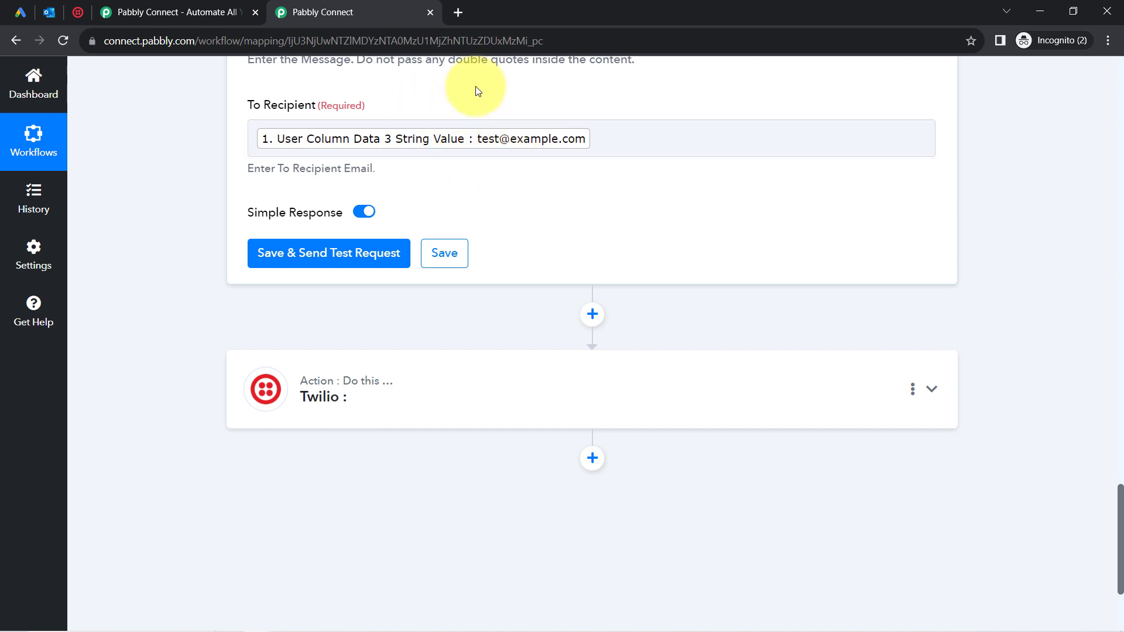
{"action": "left_click", "coordinate": [49, 11]}
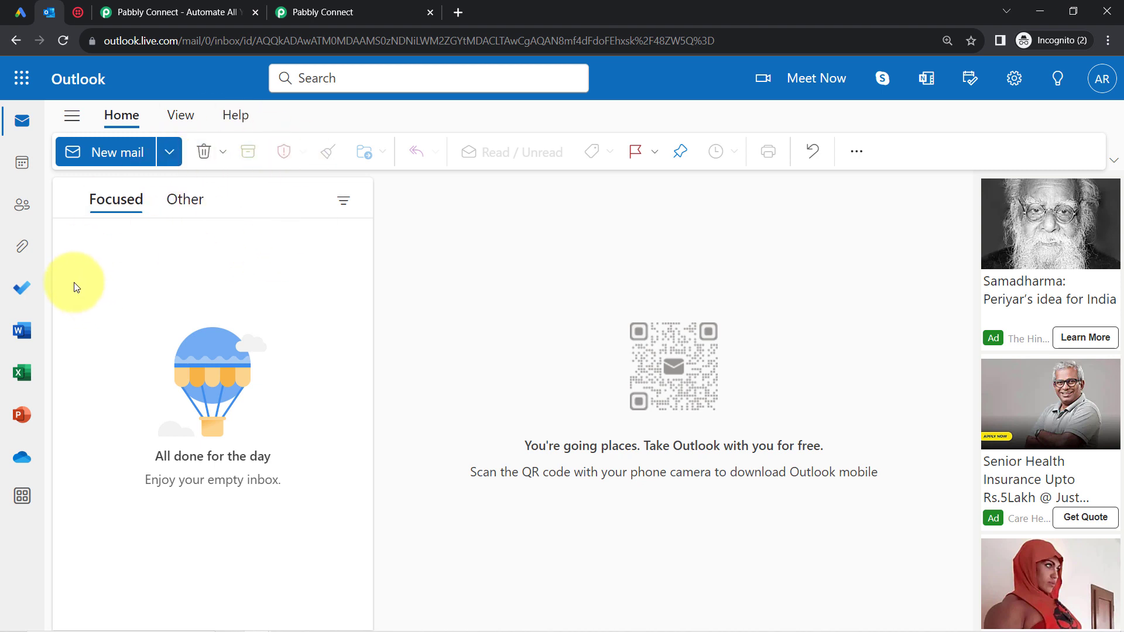
{"action": "left_click", "coordinate": [322, 13]}
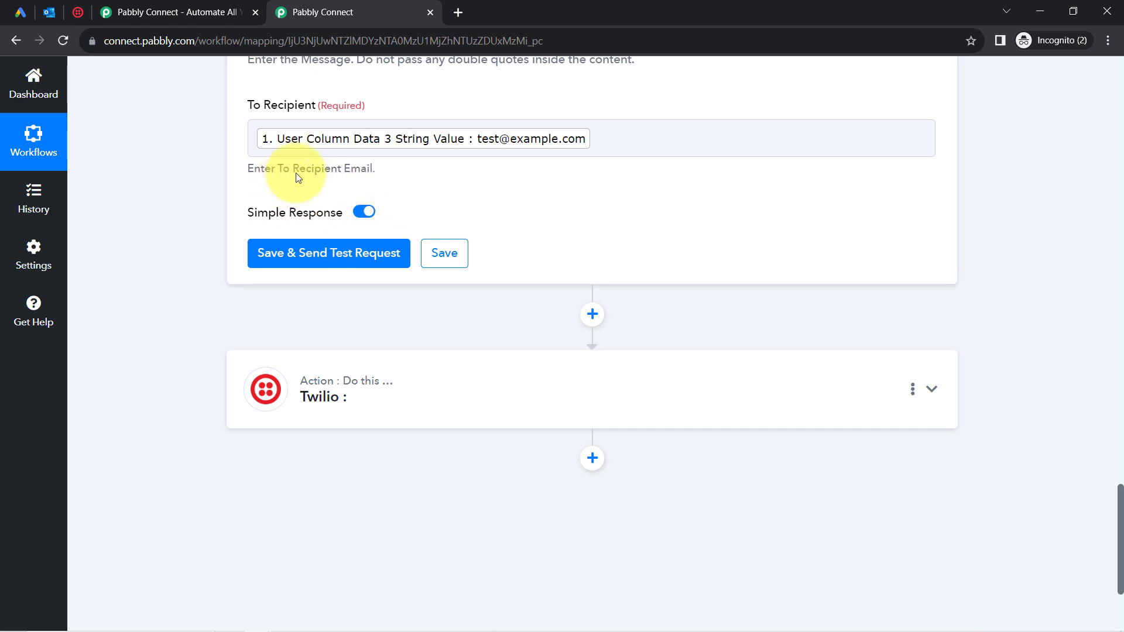
{"action": "left_click", "coordinate": [606, 126]}
{"action": "key", "text": "BackSpace"}
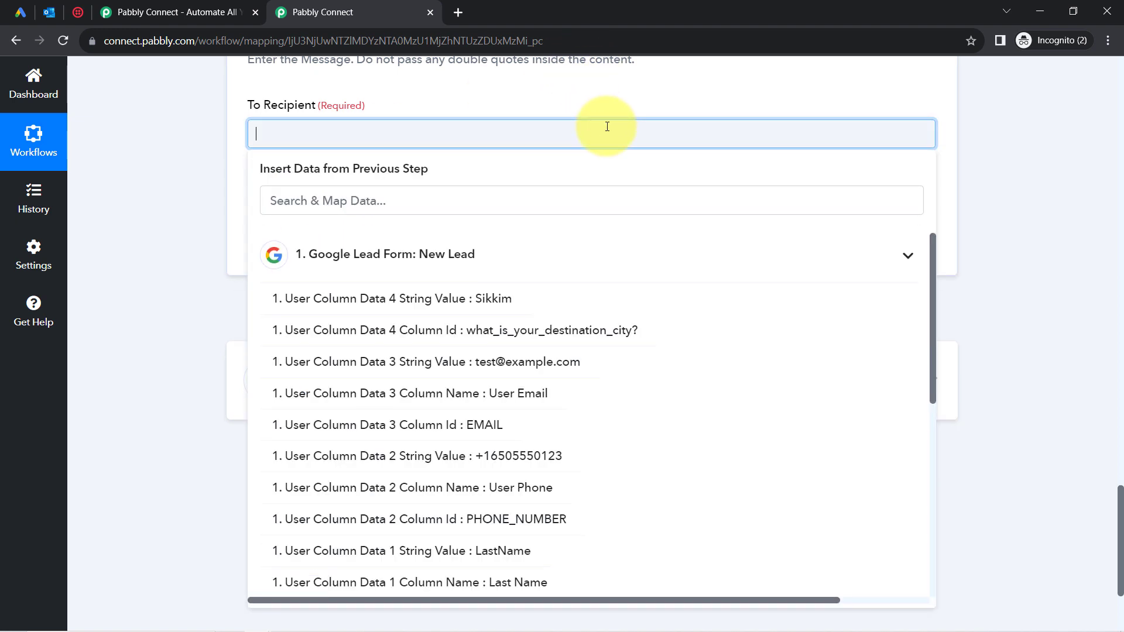
{"action": "left_click", "coordinate": [992, 342]}
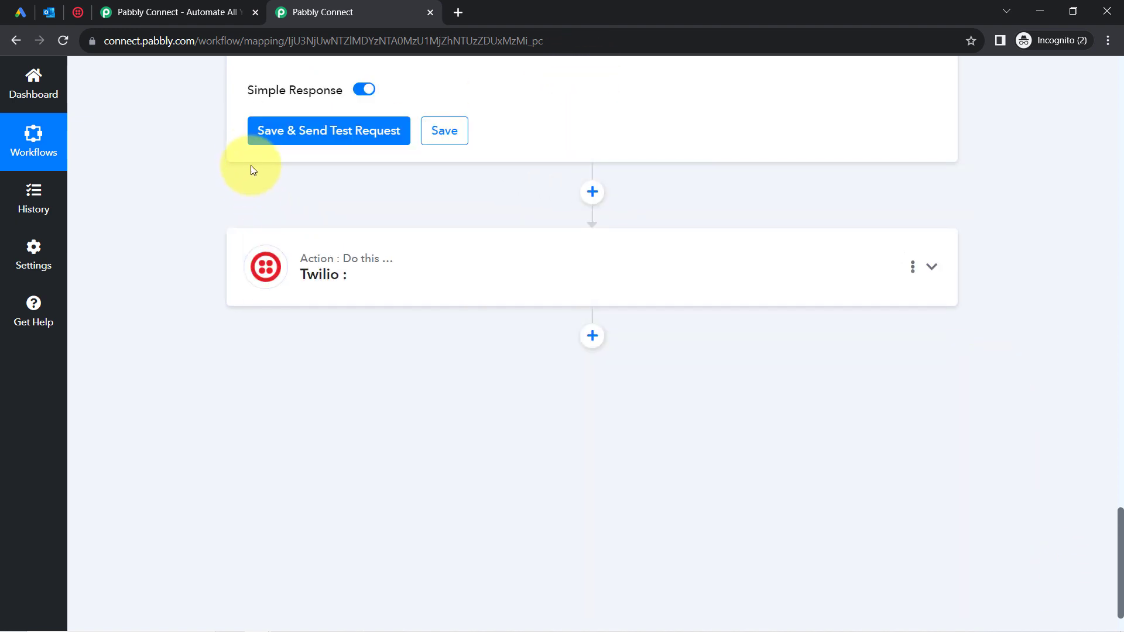
{"action": "left_click", "coordinate": [300, 132]}
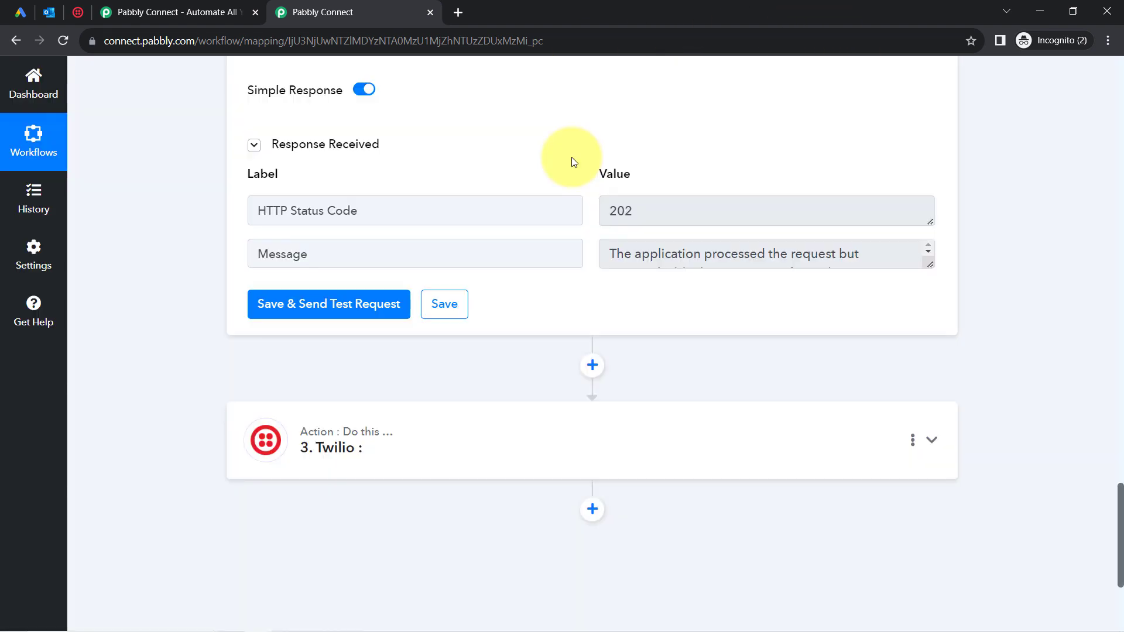
Open 'FirstName, Thank you for Submitting the Form!' in Outlook and review its greeting, details, website link and signature.
{"action": "left_click", "coordinate": [50, 12]}
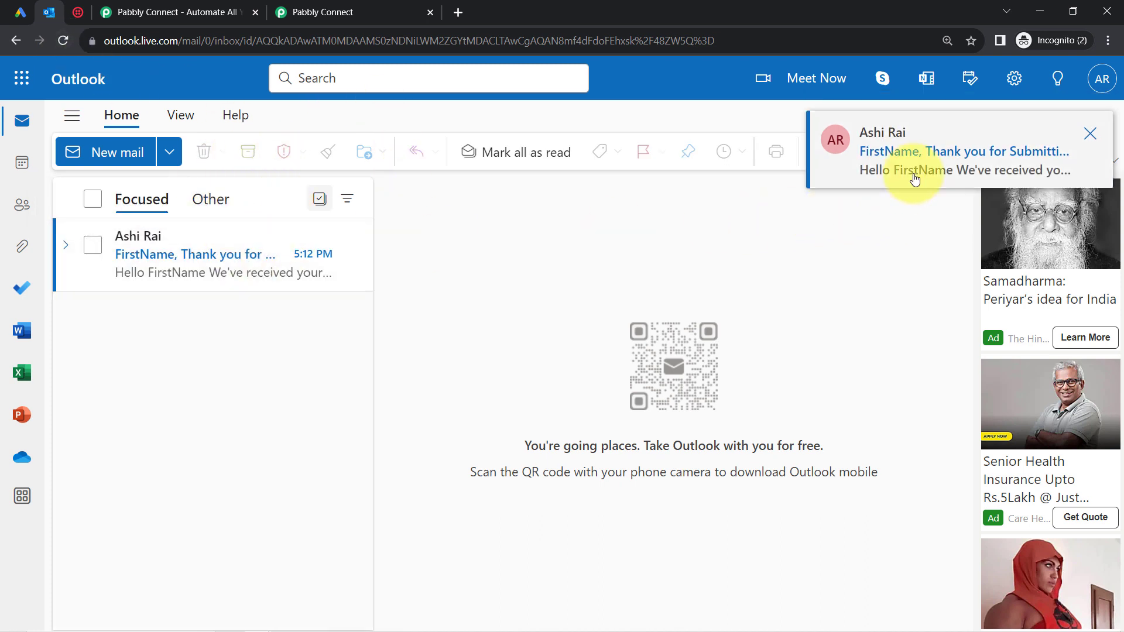
{"action": "left_click", "coordinate": [159, 276]}
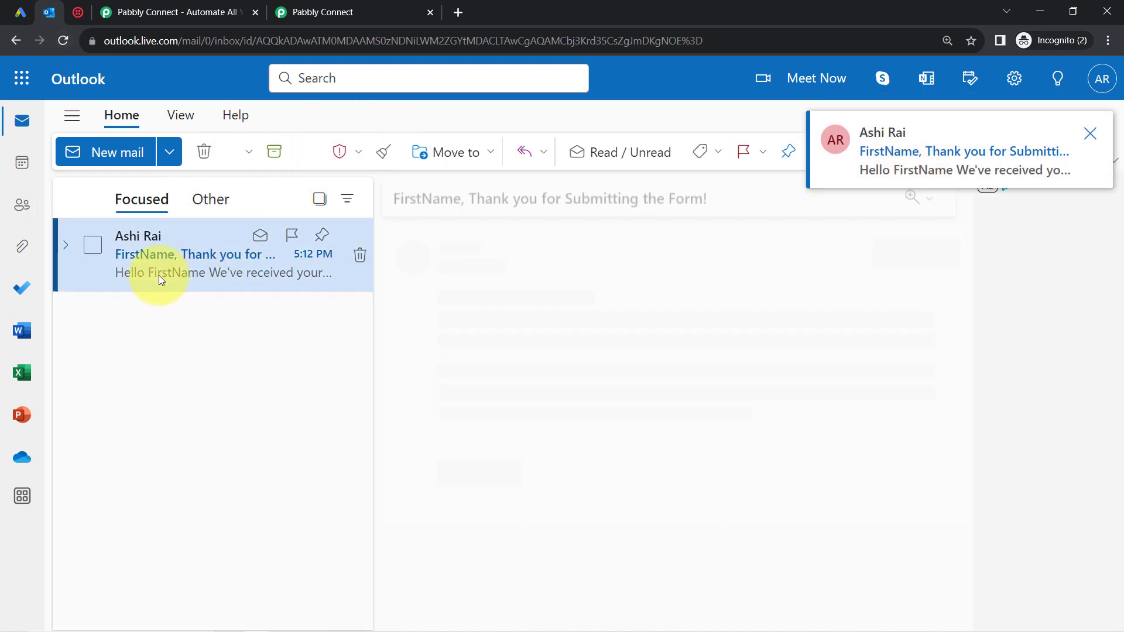
{"action": "left_click_drag", "start_coordinate": [512, 198], "coordinate": [676, 199]}
{"action": "double_click", "coordinate": [416, 197]}
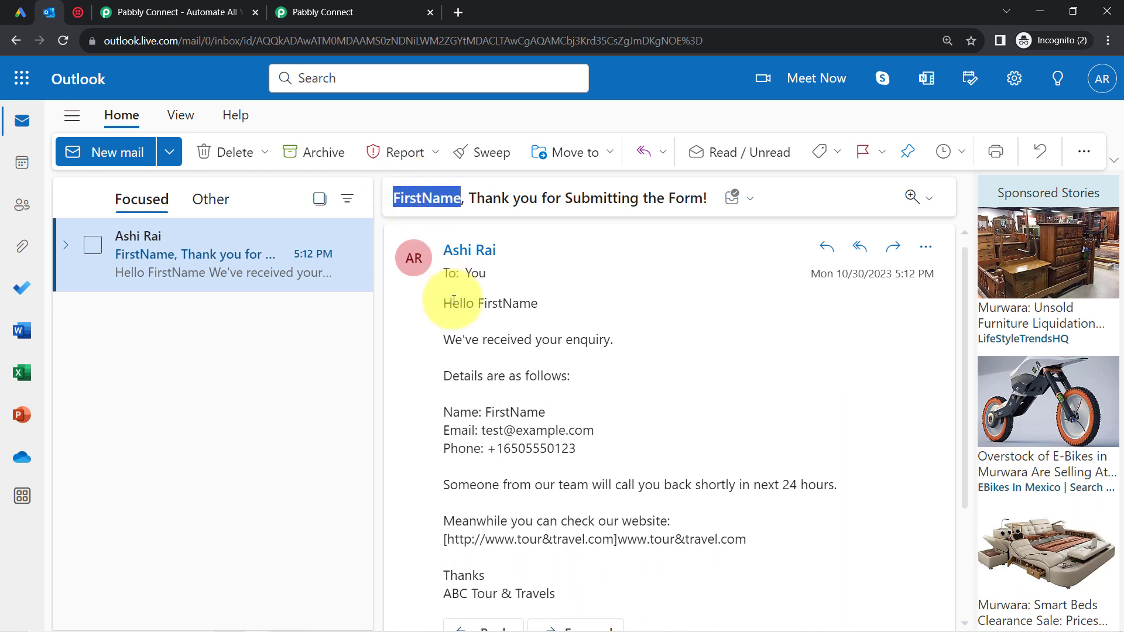
{"action": "left_click_drag", "start_coordinate": [456, 306], "coordinate": [527, 300]}
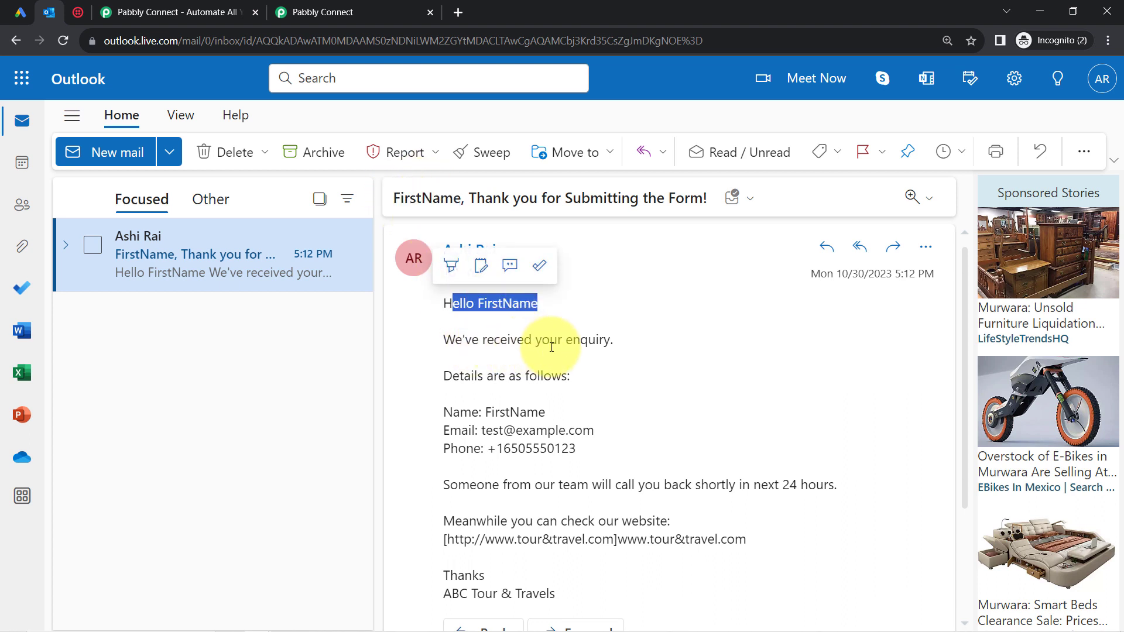
{"action": "left_click_drag", "start_coordinate": [478, 339], "coordinate": [612, 345]}
{"action": "left_click_drag", "start_coordinate": [486, 376], "coordinate": [572, 376]}
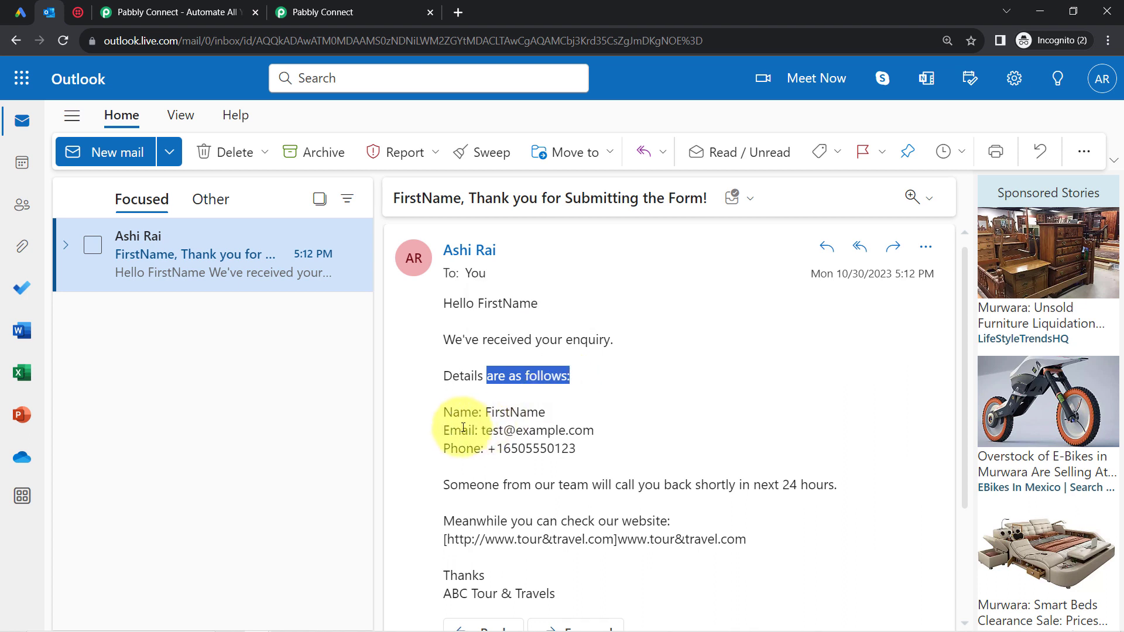
{"action": "left_click_drag", "start_coordinate": [461, 429], "coordinate": [482, 418]}
{"action": "left_click_drag", "start_coordinate": [458, 485], "coordinate": [827, 488]}
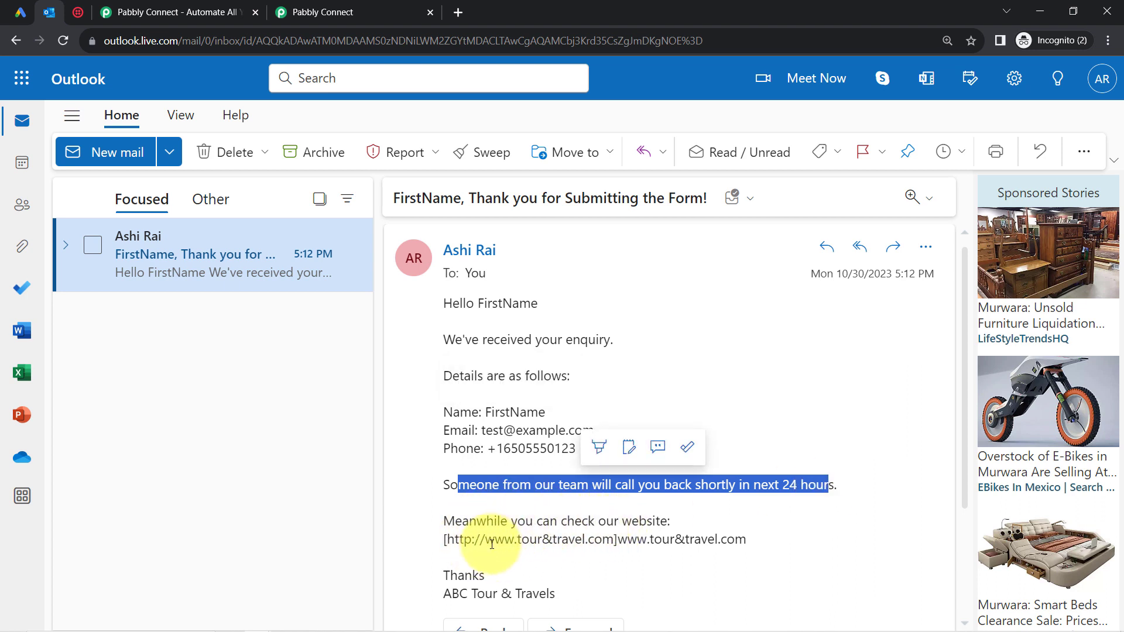
{"action": "left_click_drag", "start_coordinate": [495, 540], "coordinate": [585, 553]}
{"action": "left_click_drag", "start_coordinate": [458, 577], "coordinate": [555, 599]}
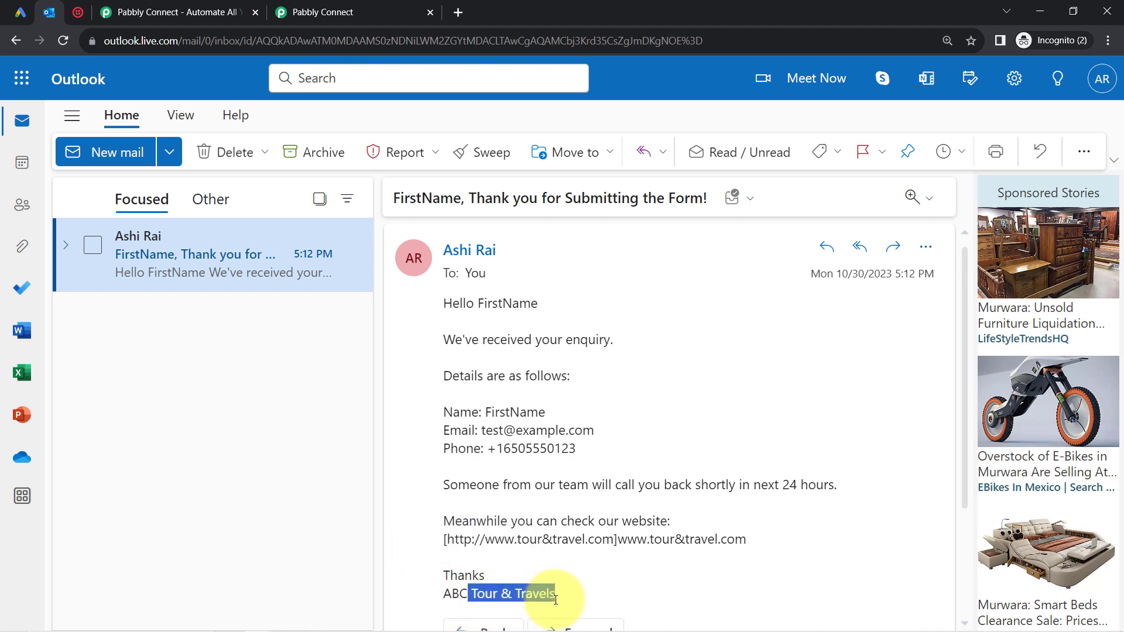
Look over the Send Mail Body Content, then collapse the Office 365 Send Mail step.
{"action": "left_click", "coordinate": [348, 12]}
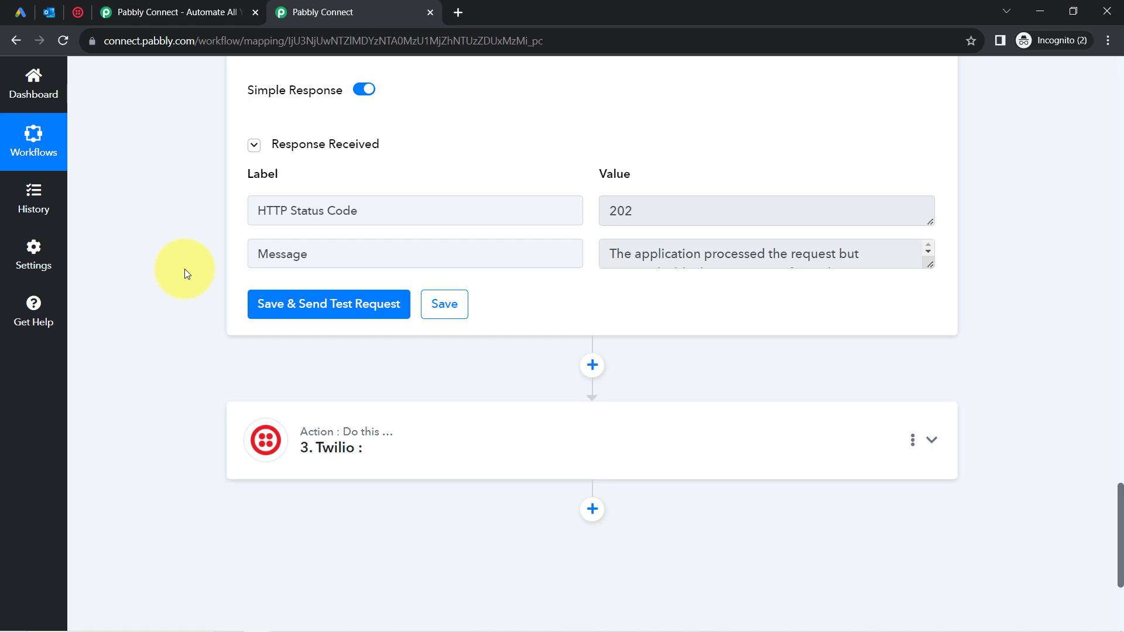
{"action": "scroll", "coordinate": [184, 269], "scroll_direction": "up", "scroll_amount": 2}
{"action": "scroll", "coordinate": [184, 269], "scroll_direction": "up", "scroll_amount": 3}
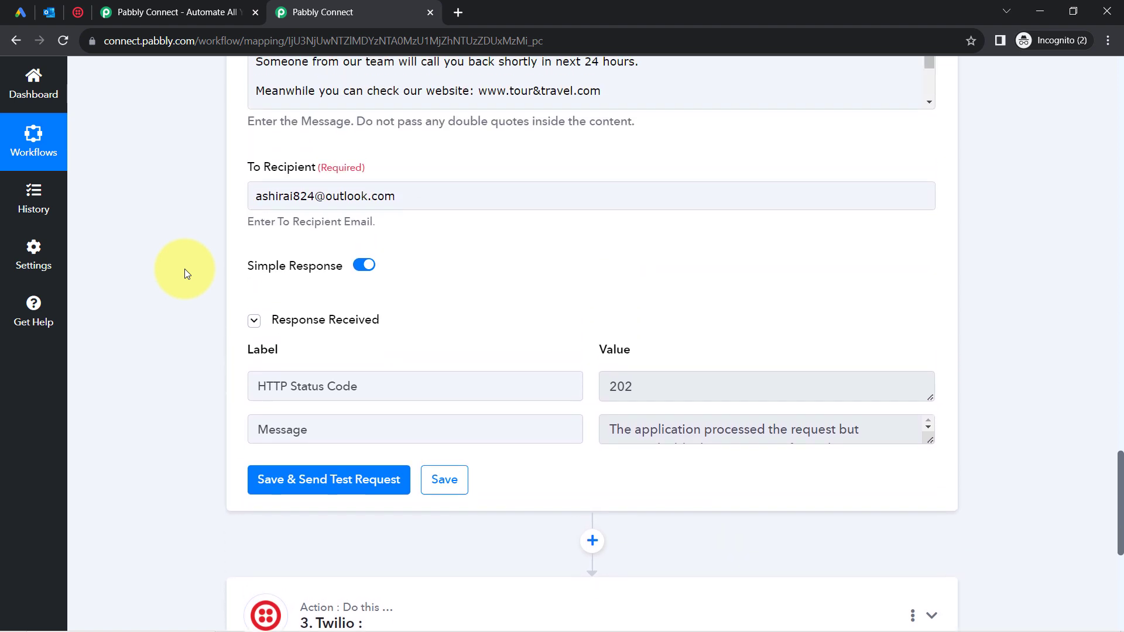
{"action": "scroll", "coordinate": [185, 269], "scroll_direction": "up", "scroll_amount": 2}
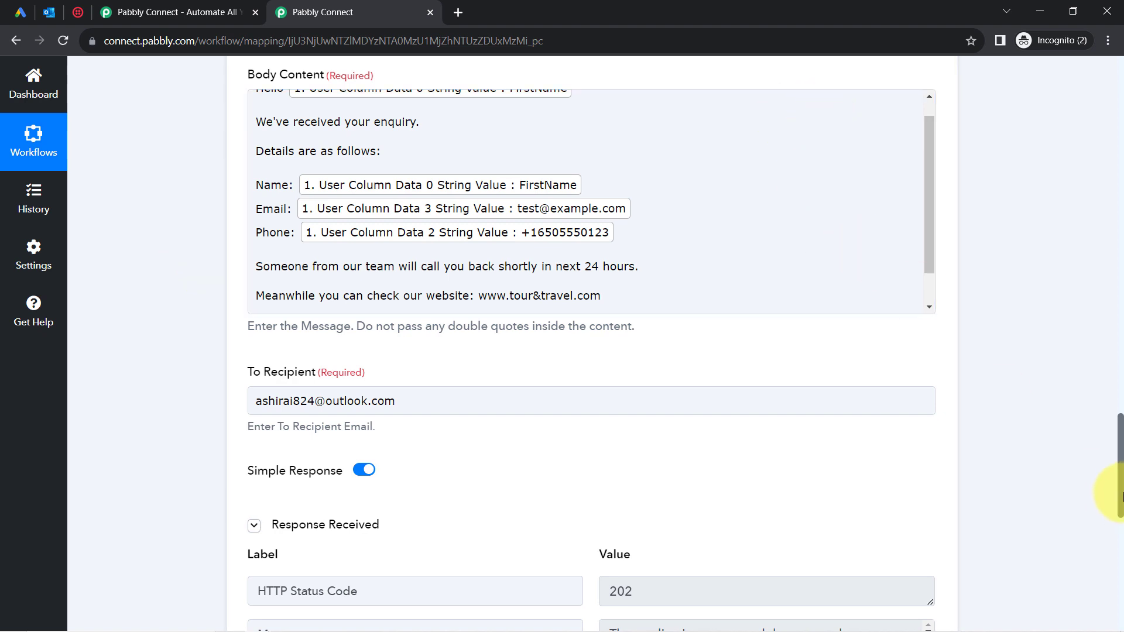
{"action": "scroll", "coordinate": [1119, 483], "scroll_direction": "up", "scroll_amount": 2}
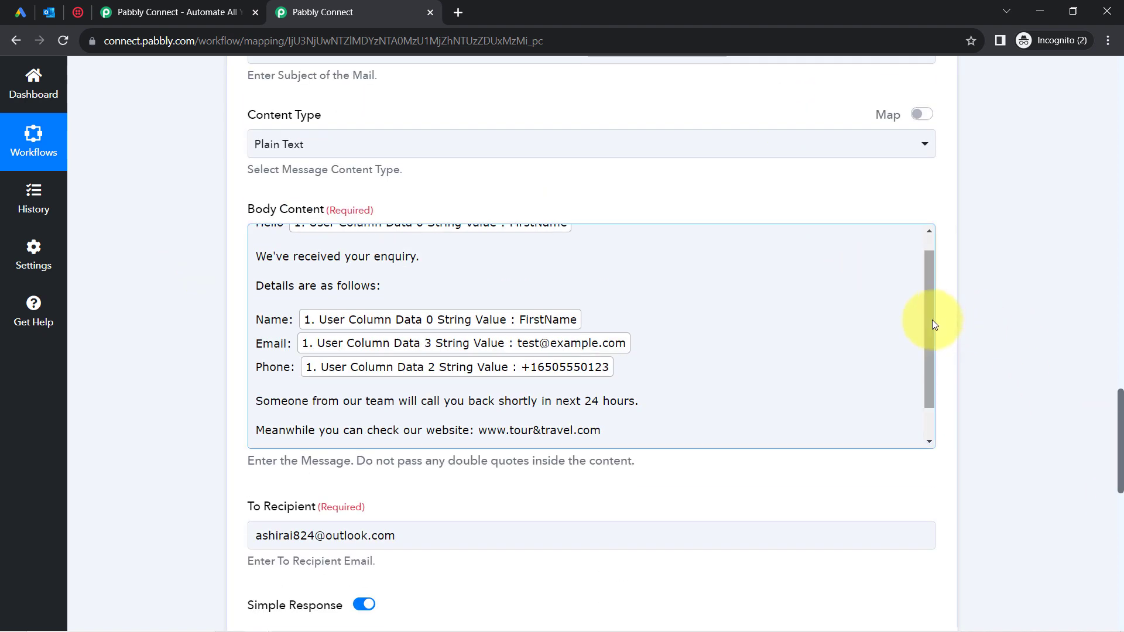
{"action": "scroll", "coordinate": [931, 320], "scroll_direction": "up", "scroll_amount": 1}
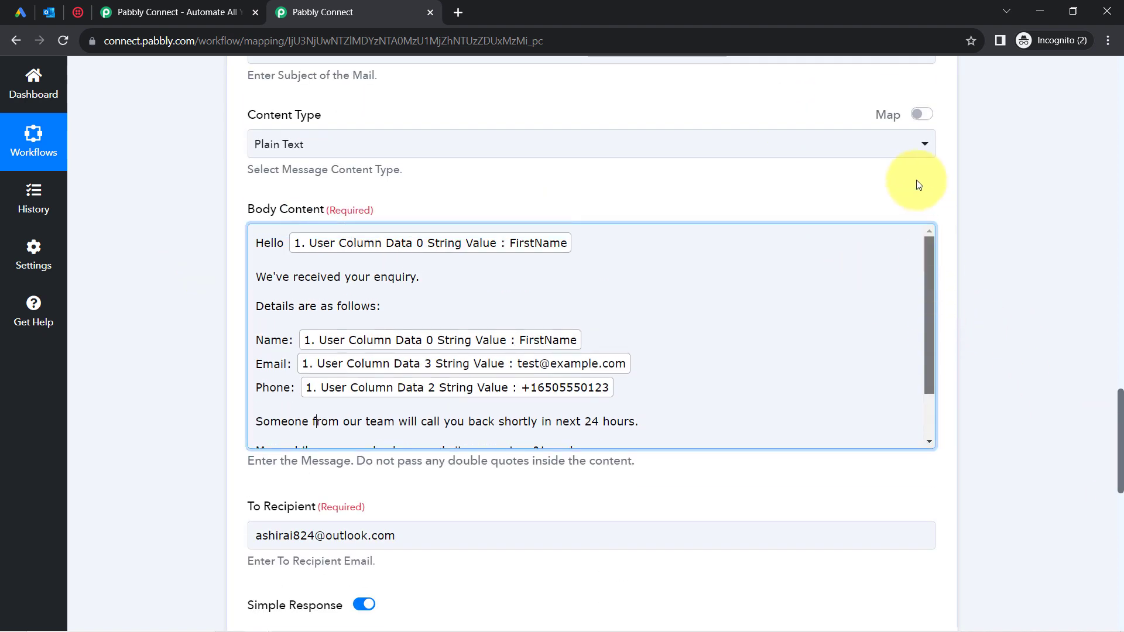
{"action": "left_click", "coordinate": [581, 243]}
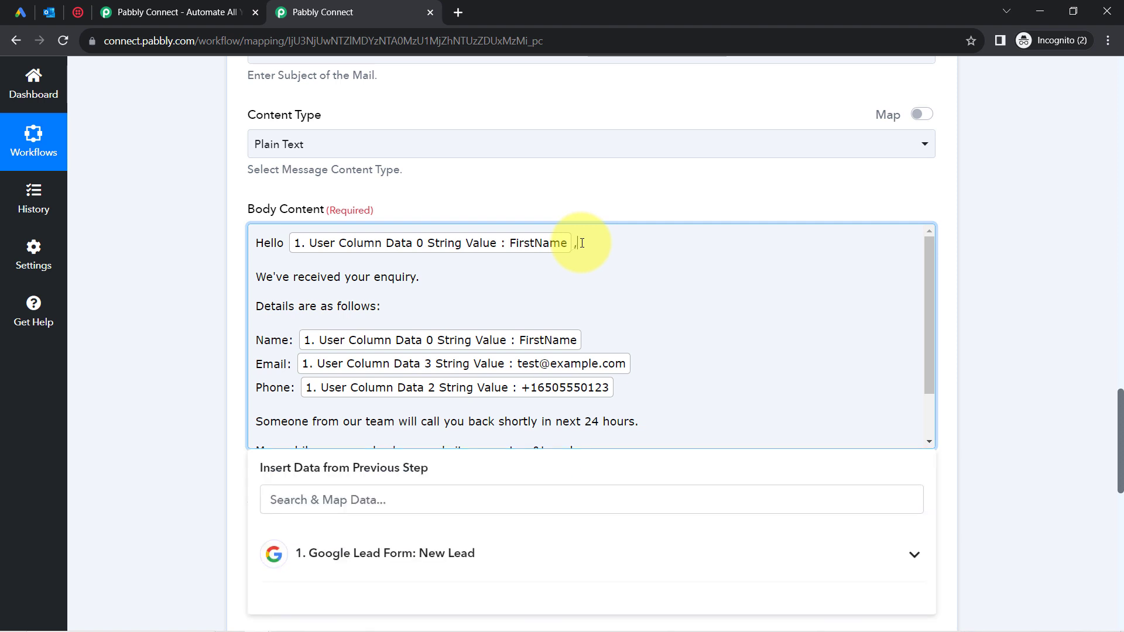
{"action": "left_click_drag", "start_coordinate": [930, 328], "coordinate": [922, 378]}
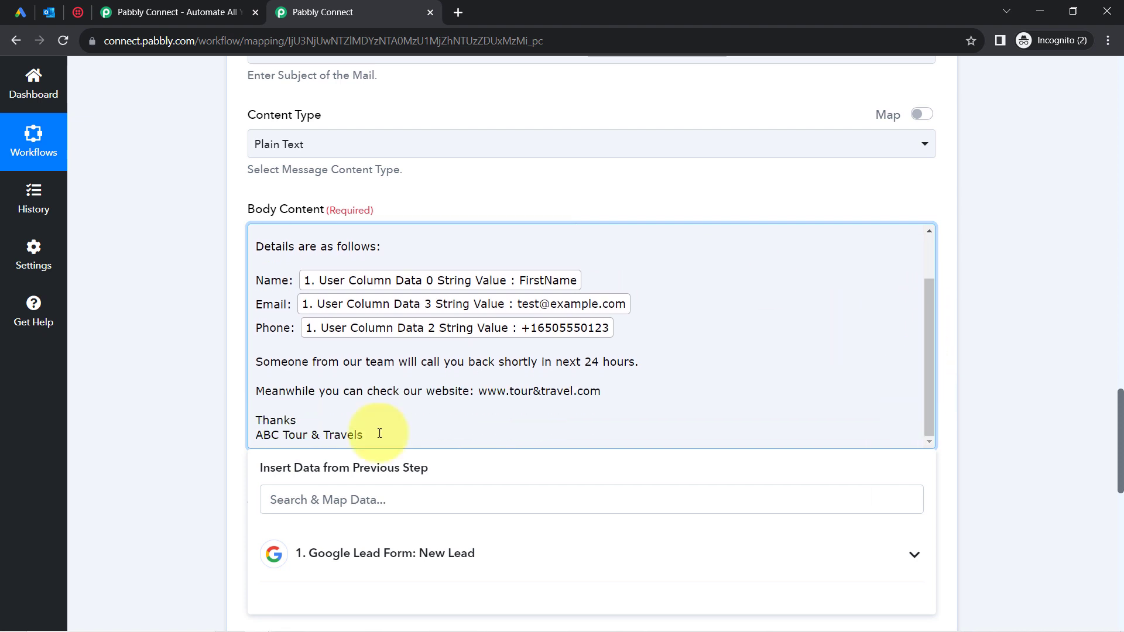
{"action": "left_click", "coordinate": [173, 448]}
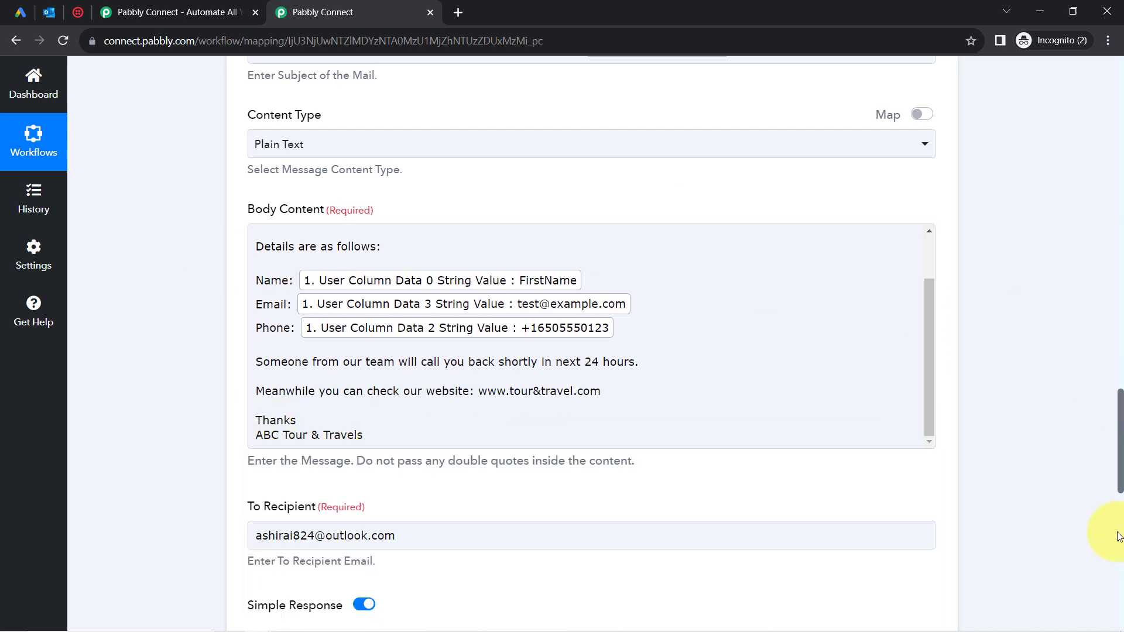
{"action": "left_click_drag", "start_coordinate": [1120, 471], "coordinate": [1115, 386]}
{"action": "left_click", "coordinate": [335, 179]}
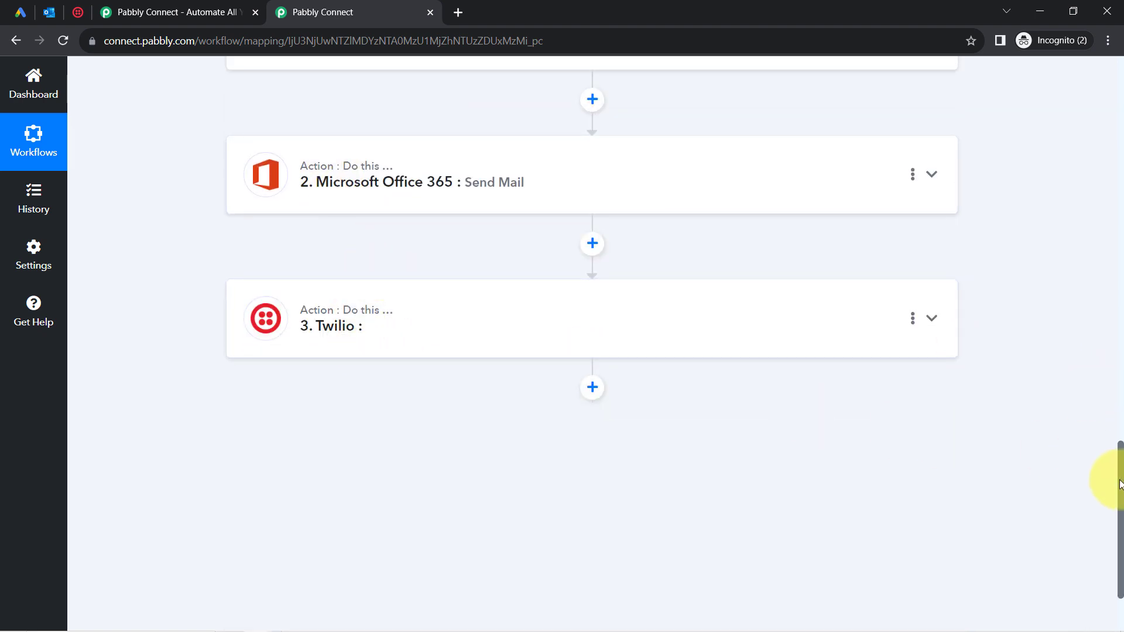
Set the Twilio action event to Send SMS Message and choose to add a new Twilio connection.
{"action": "scroll", "coordinate": [1115, 473], "scroll_direction": "down", "scroll_amount": 2}
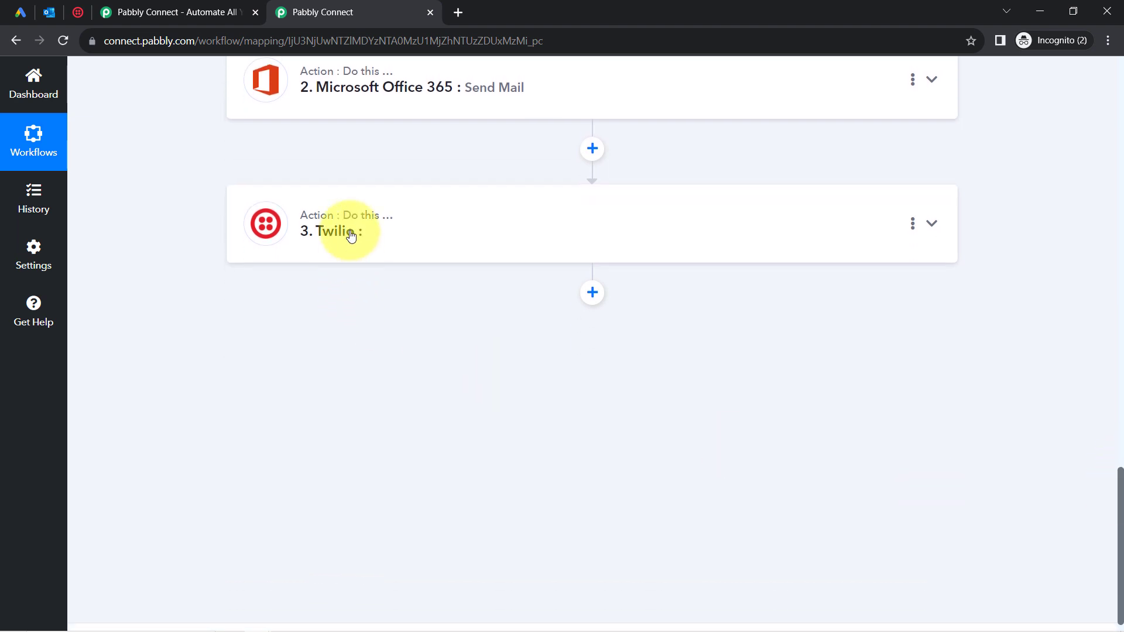
{"action": "left_click", "coordinate": [349, 233]}
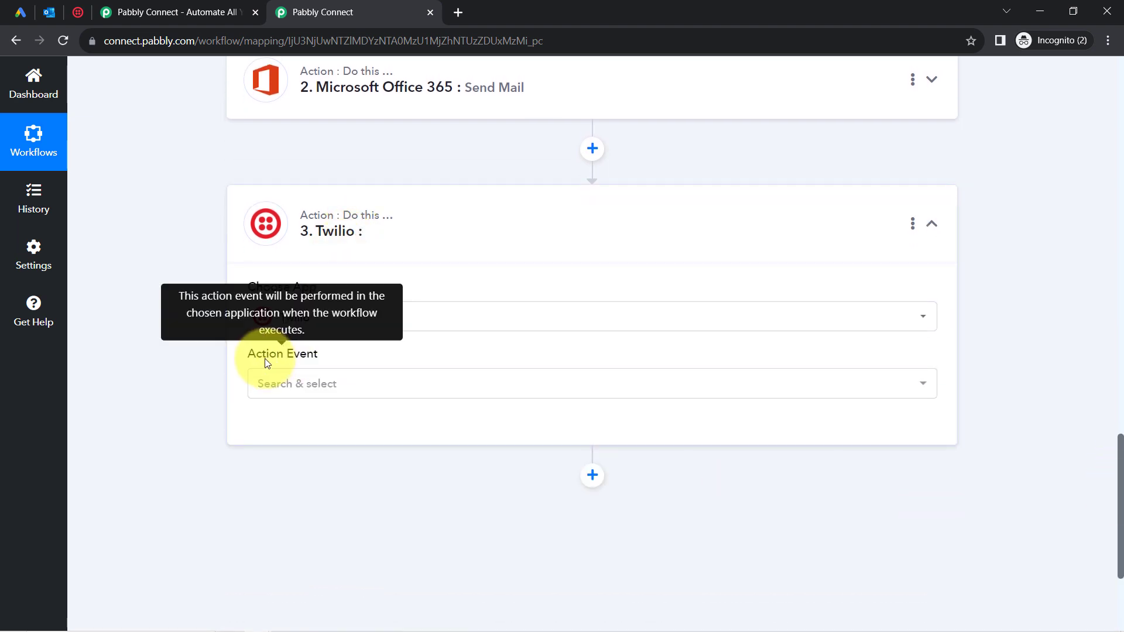
{"action": "left_click", "coordinate": [276, 389]}
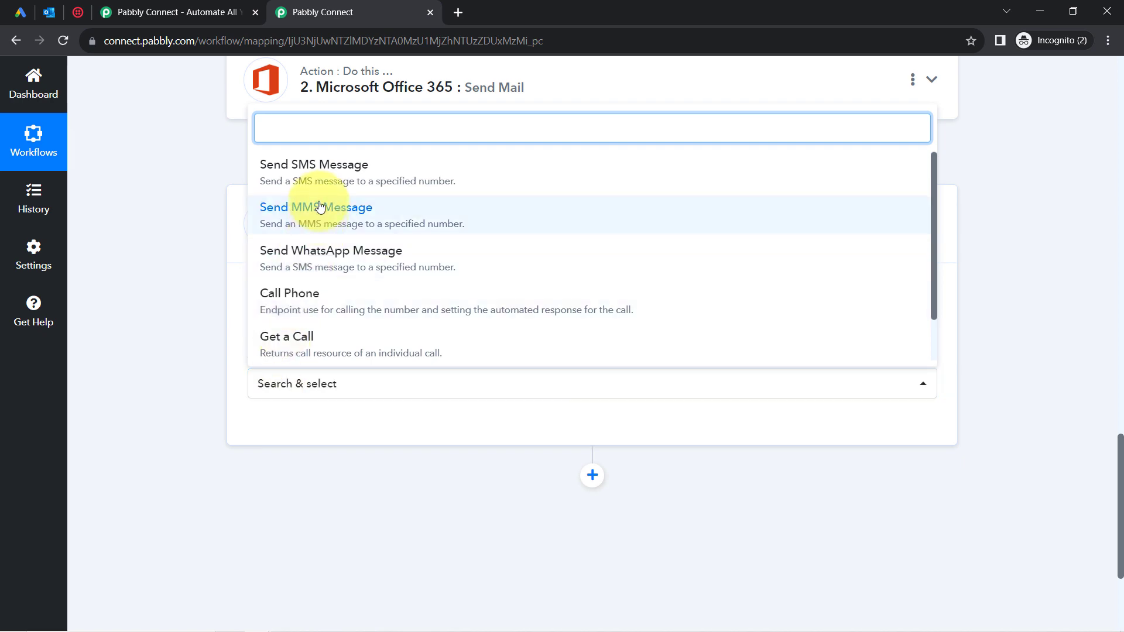
{"action": "left_click", "coordinate": [328, 174]}
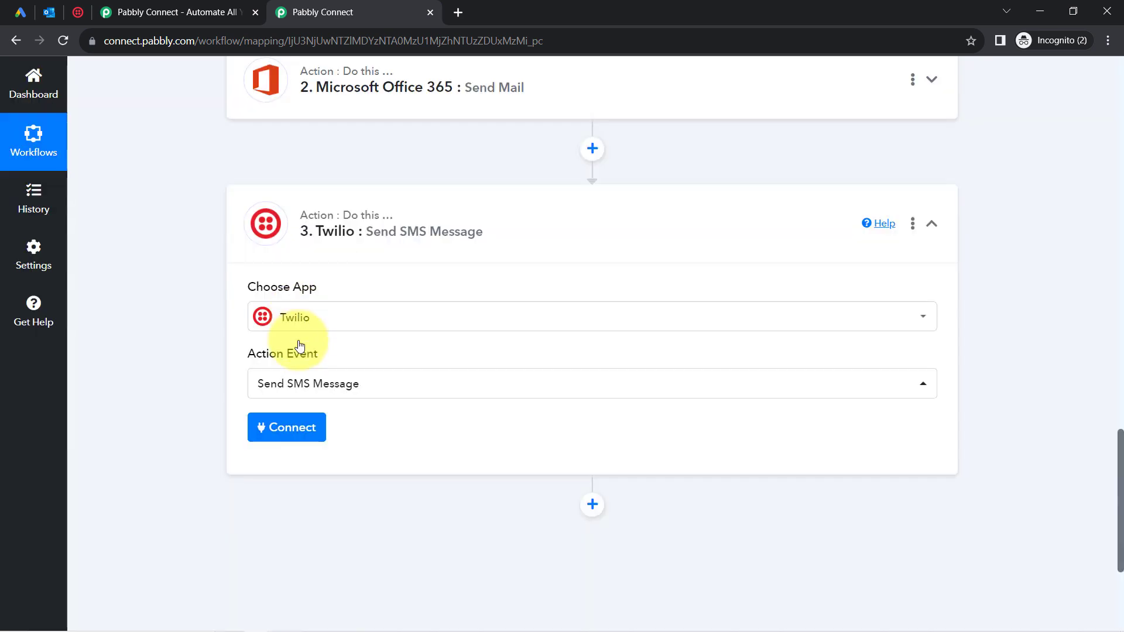
{"action": "left_click", "coordinate": [277, 447]}
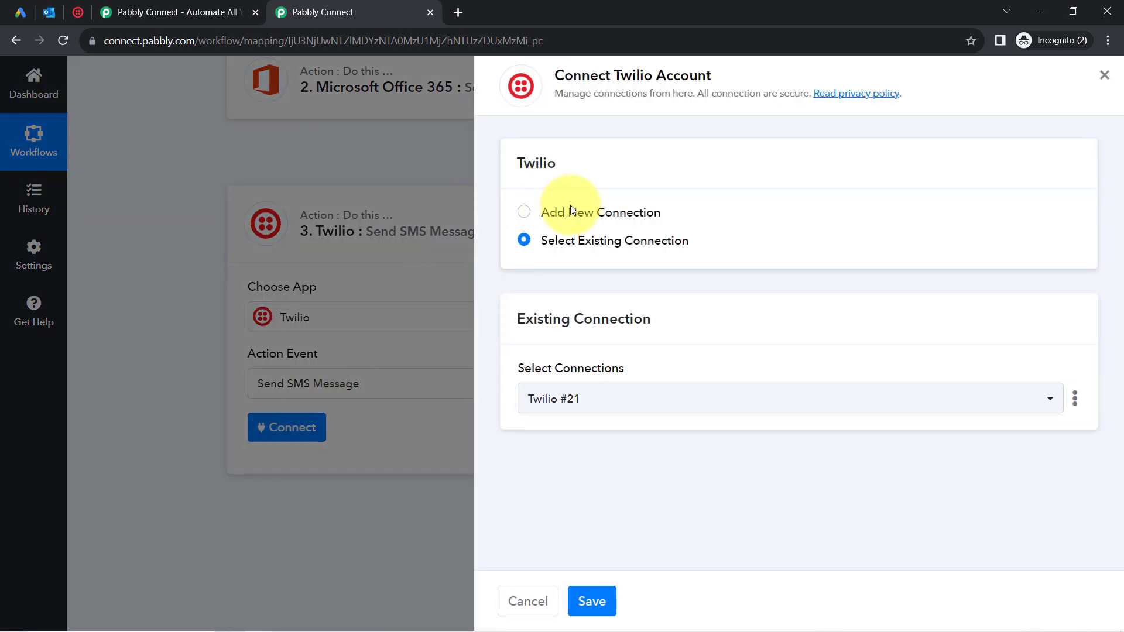
{"action": "left_click", "coordinate": [584, 215]}
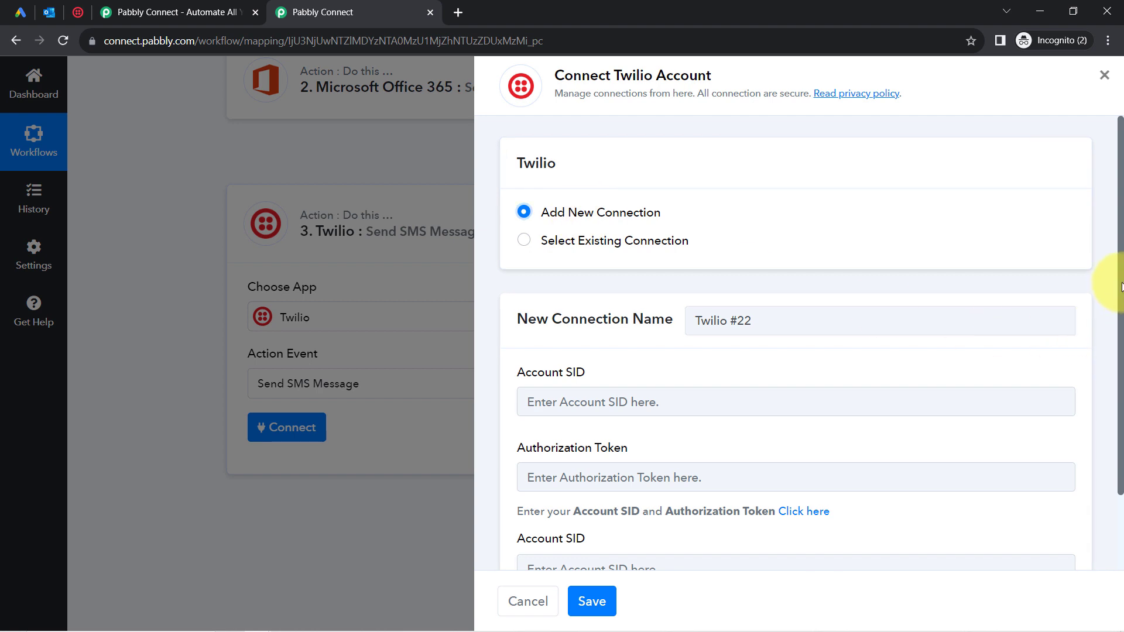
{"action": "scroll", "coordinate": [1118, 328], "scroll_direction": "down", "scroll_amount": 2}
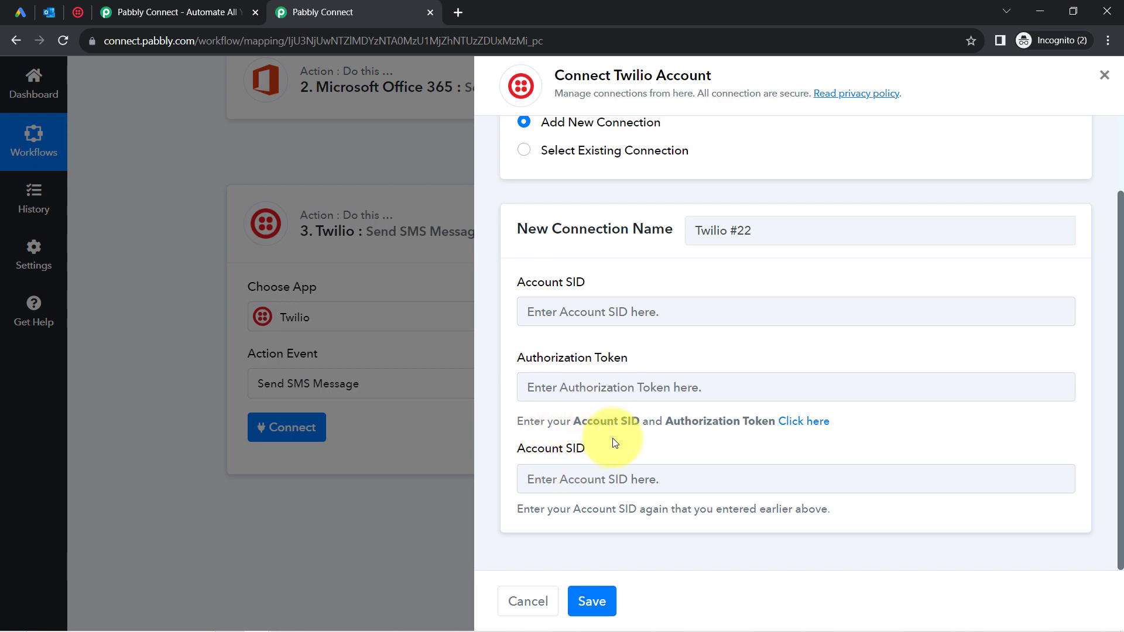
Copy the Account SID from Twilio Console into both Account SID fields of the connection form.
{"action": "left_click", "coordinate": [72, 12]}
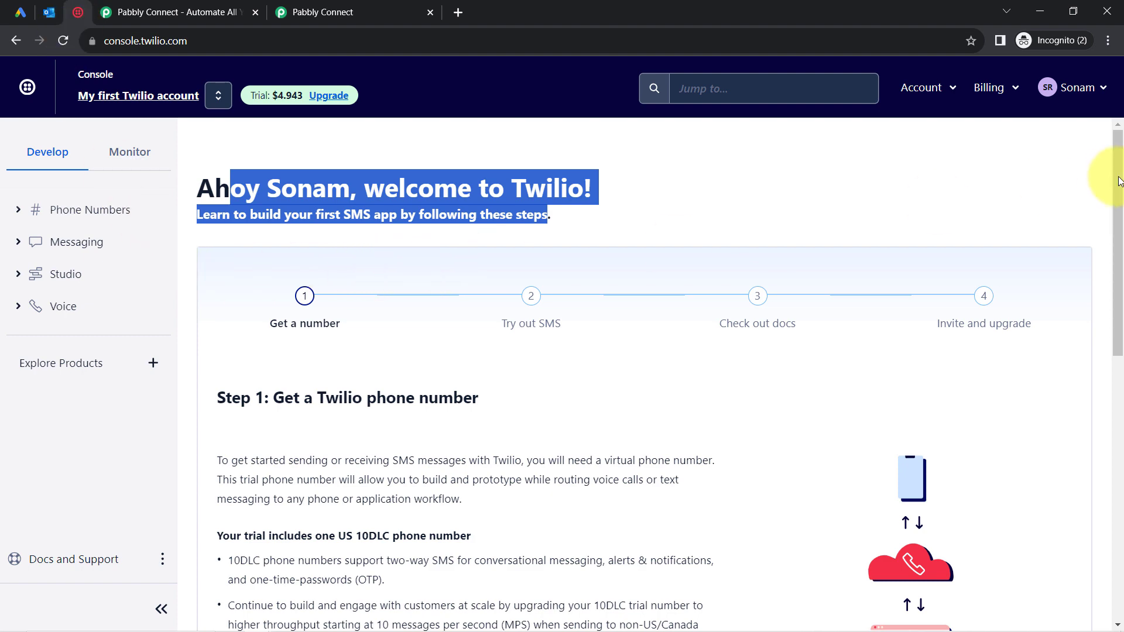
{"action": "left_click_drag", "start_coordinate": [1119, 180], "coordinate": [1096, 465]}
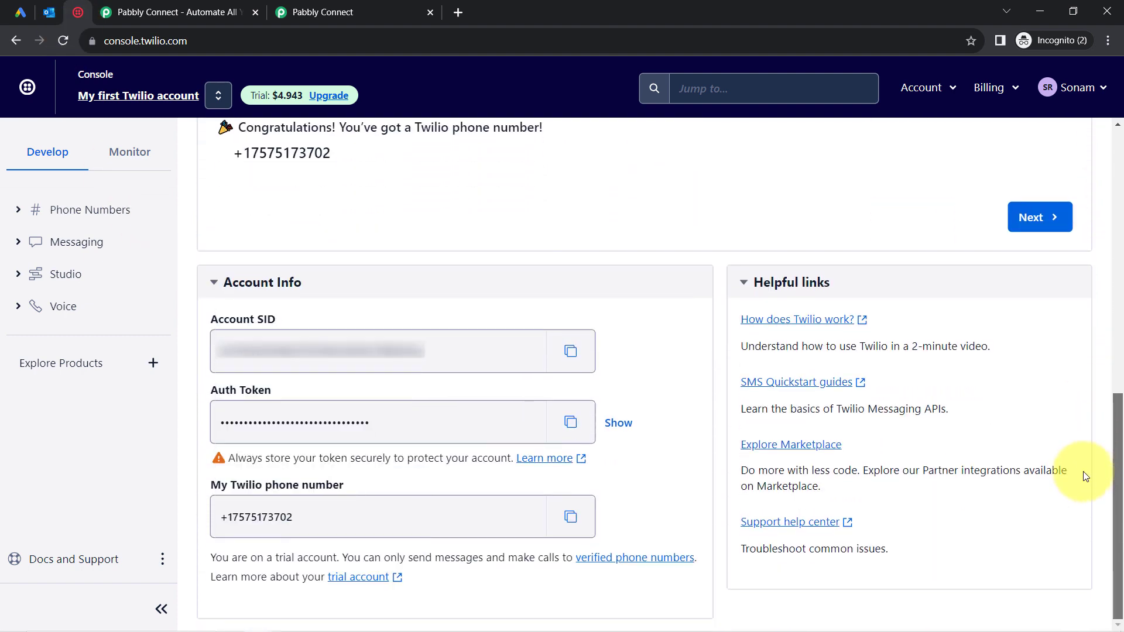
{"action": "left_click", "coordinate": [566, 361]}
{"action": "left_click", "coordinate": [322, 12]}
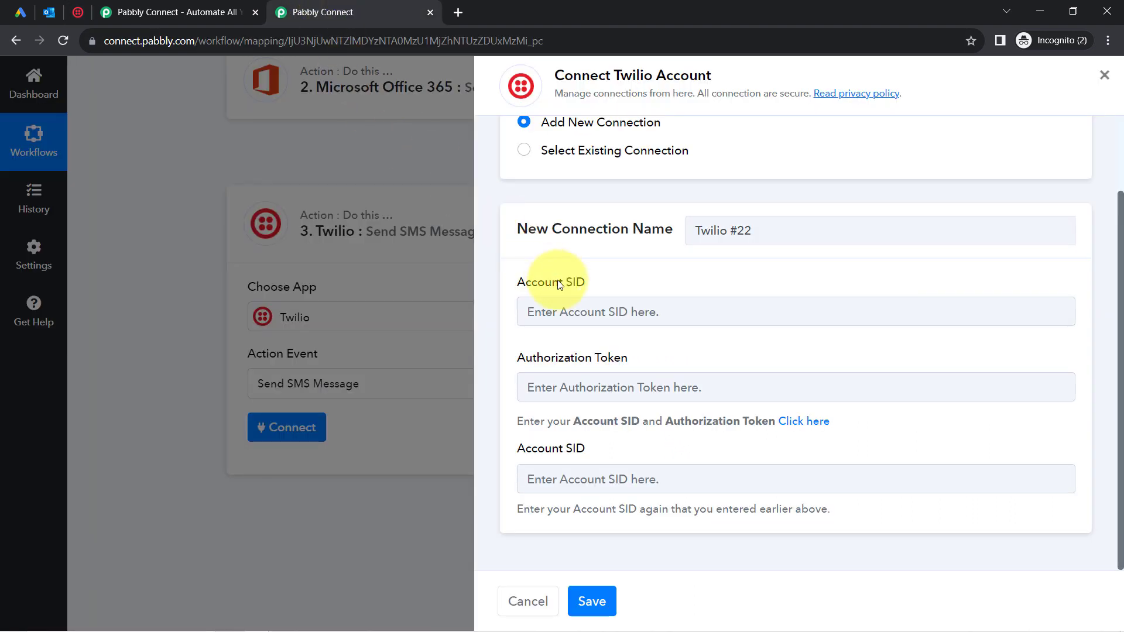
{"action": "left_click", "coordinate": [572, 311]}
{"action": "key", "text": "ctrl+v"}
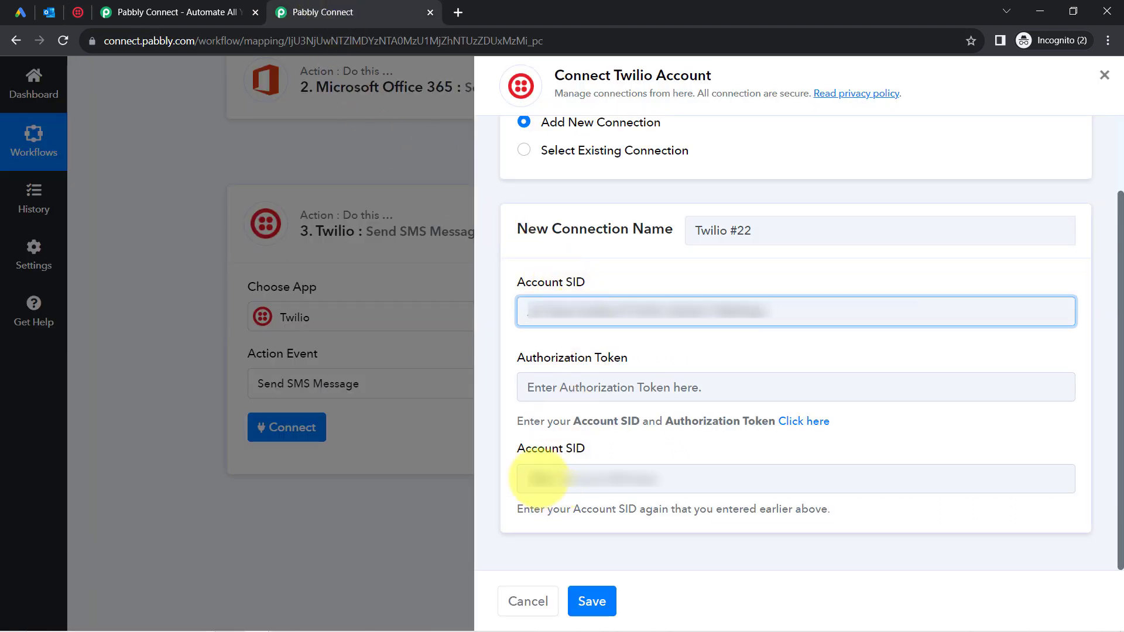
{"action": "left_click", "coordinate": [538, 479]}
{"action": "key", "text": "ctrl+v"}
Paste the Twilio Auth Token into Authorization Token and save the Twilio connection.
{"action": "left_click", "coordinate": [78, 11]}
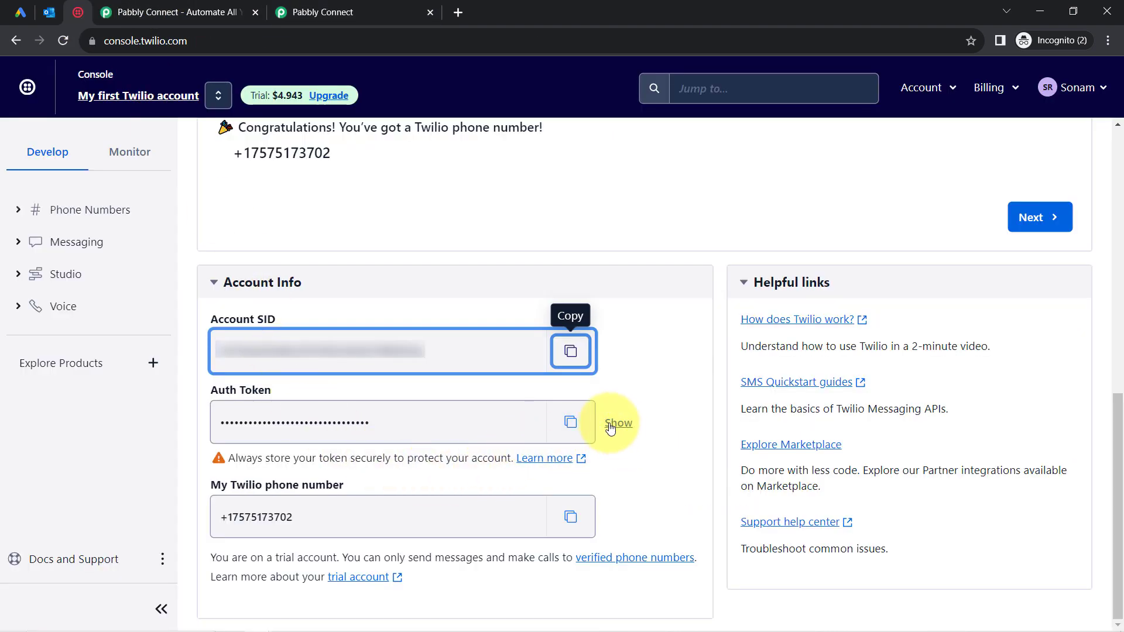
{"action": "left_click", "coordinate": [571, 422]}
{"action": "left_click", "coordinate": [310, 8]}
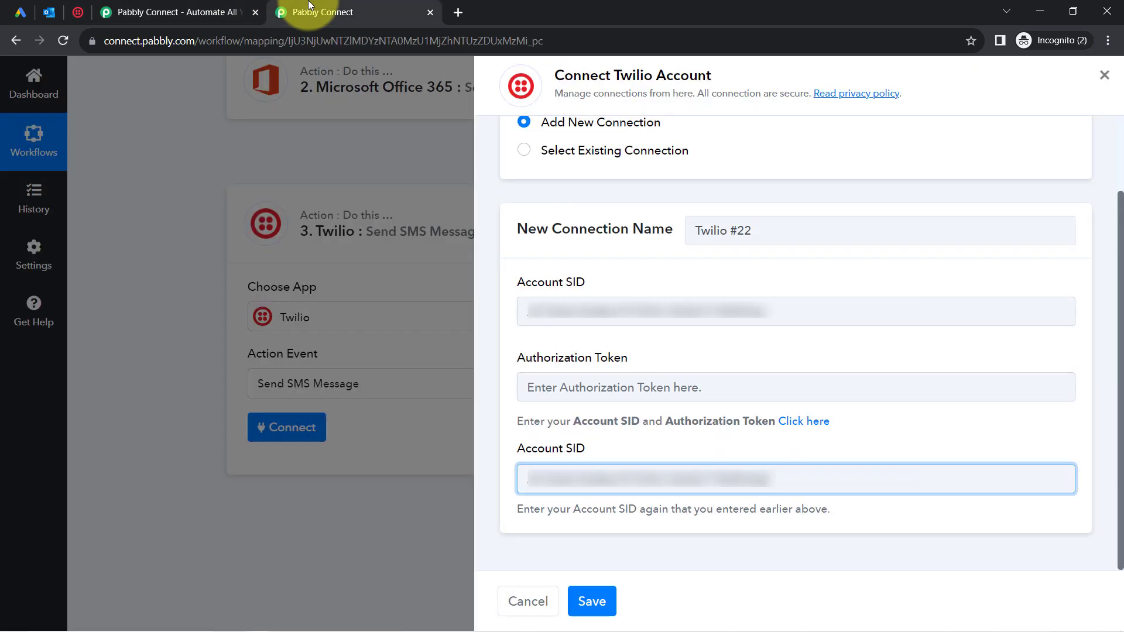
{"action": "left_click", "coordinate": [553, 397]}
{"action": "key", "text": "ctrl+v"}
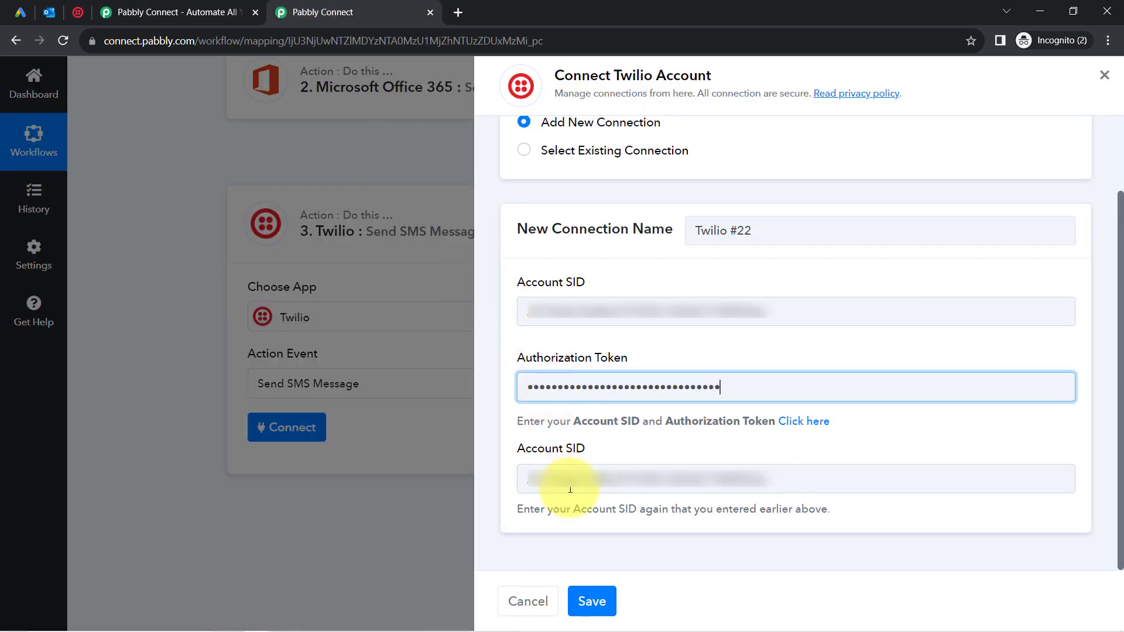
{"action": "left_click", "coordinate": [595, 603]}
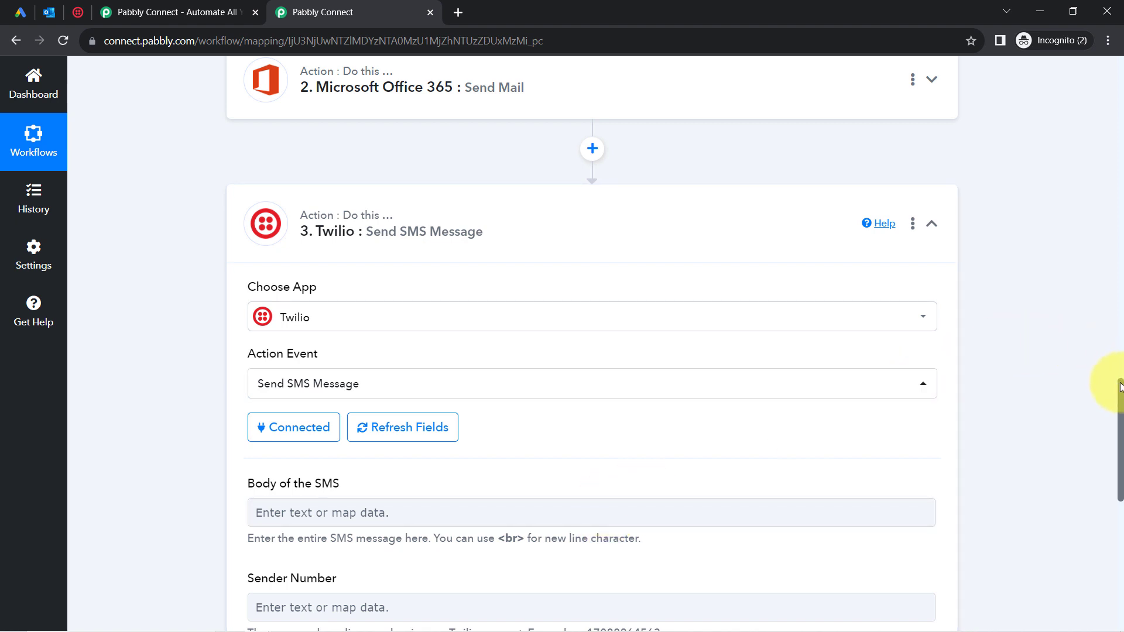
Copy the message draft from Notepad and paste it into the Body of the SMS.
{"action": "left_click_drag", "start_coordinate": [1121, 391], "coordinate": [1116, 452]}
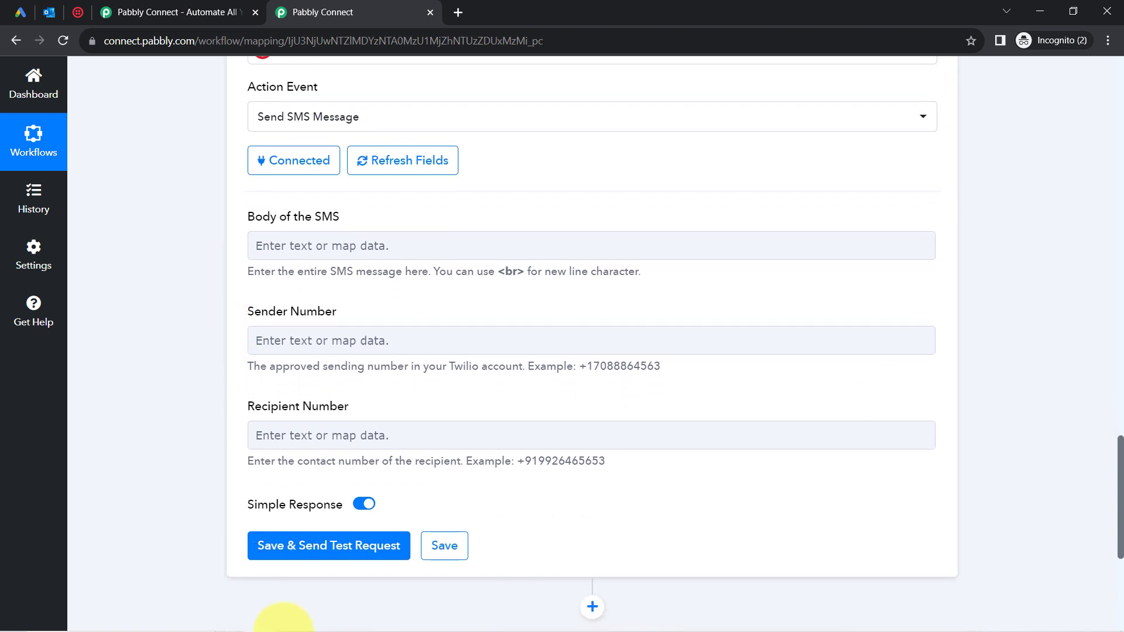
{"action": "left_click", "coordinate": [314, 622]}
{"action": "left_click", "coordinate": [326, 413]}
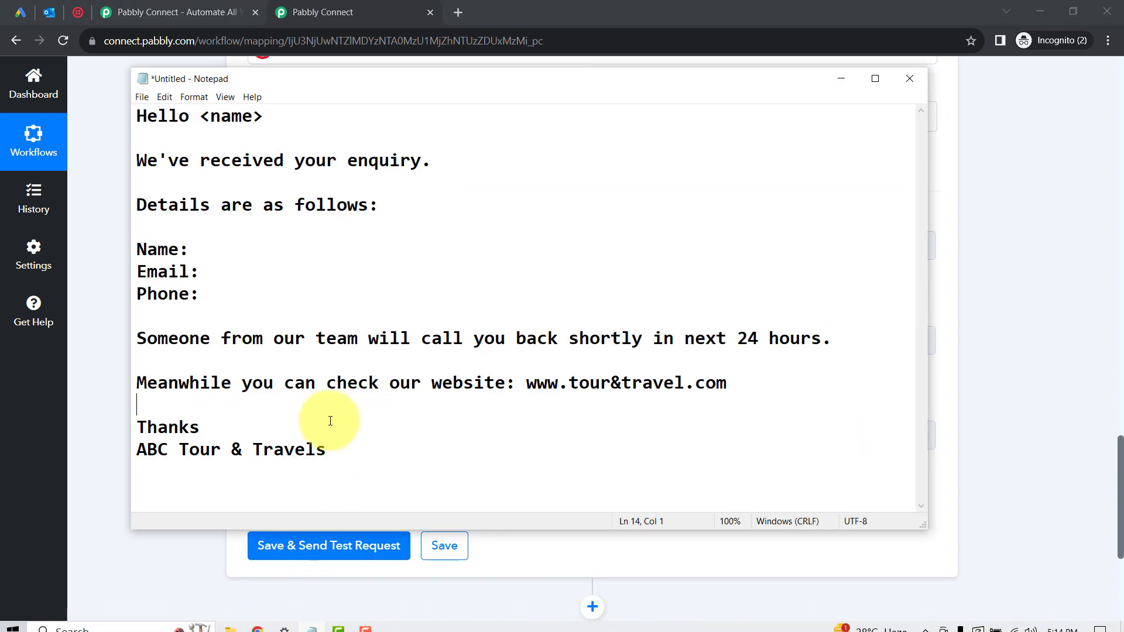
{"action": "left_click", "coordinate": [326, 449]}
{"action": "left_click_drag", "start_coordinate": [326, 449], "coordinate": [164, 257]}
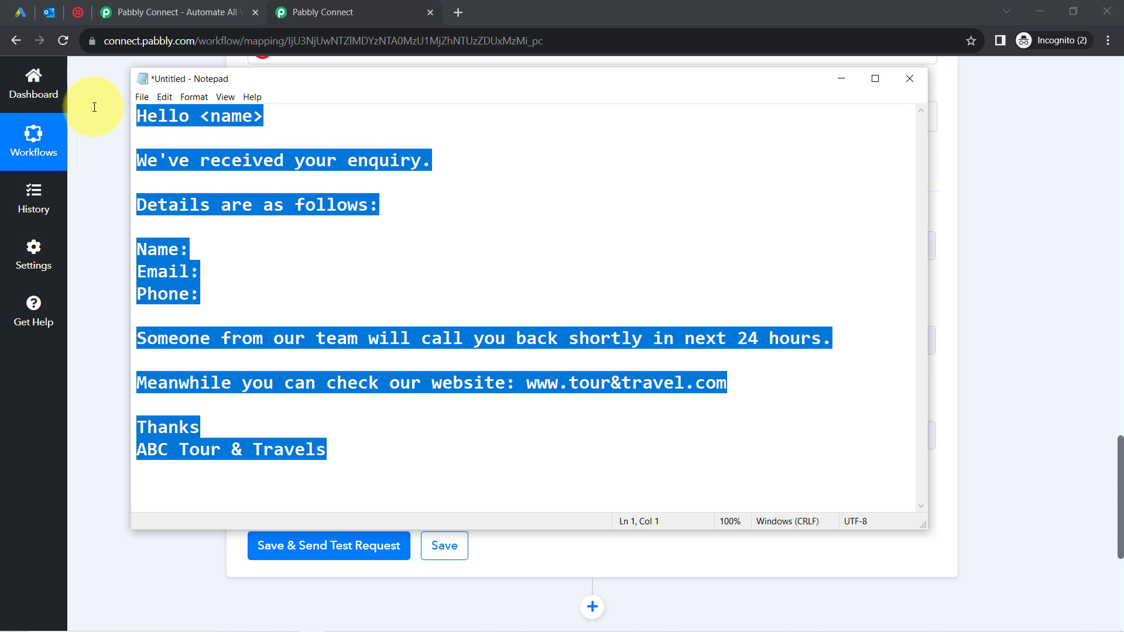
{"action": "left_click", "coordinate": [113, 192]}
{"action": "left_click", "coordinate": [279, 249]}
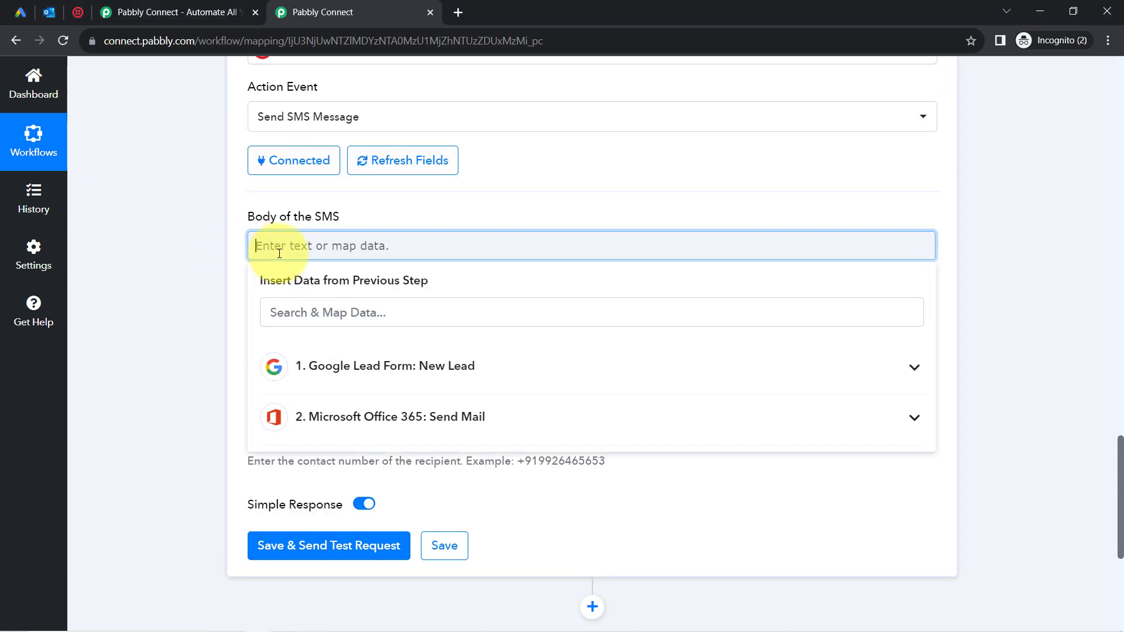
{"action": "key", "text": "ctrl+v"}
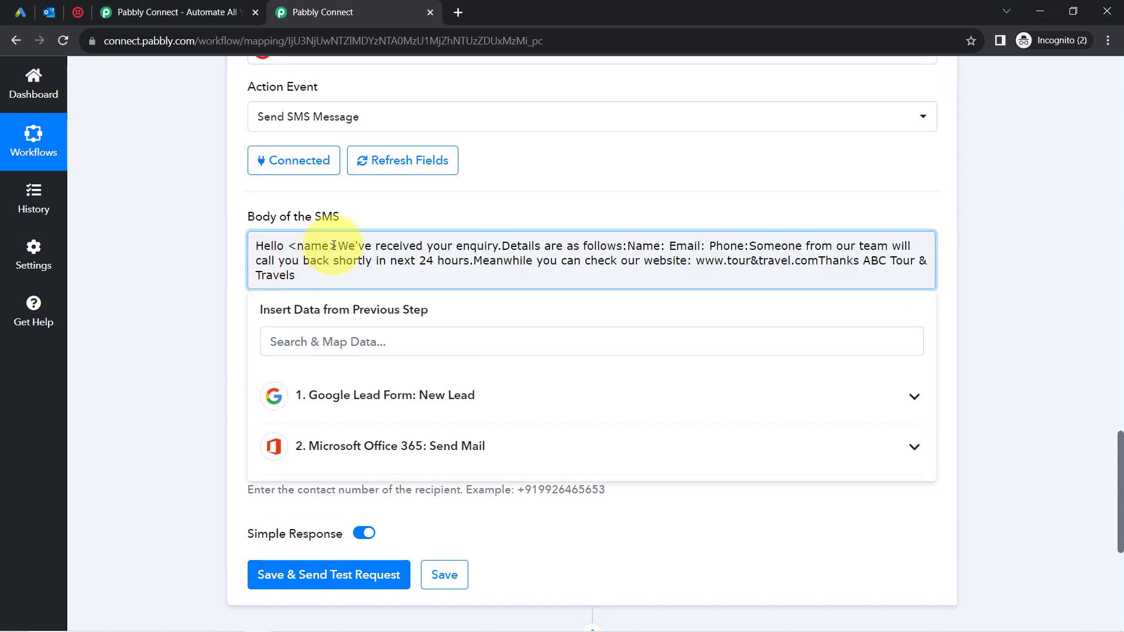
Replace the <name> placeholder after Hello with the lead's FirstName, followed by a comma.
{"action": "left_click", "coordinate": [339, 246]}
{"action": "key", "text": "Return"}
{"action": "key", "text": "Return"}
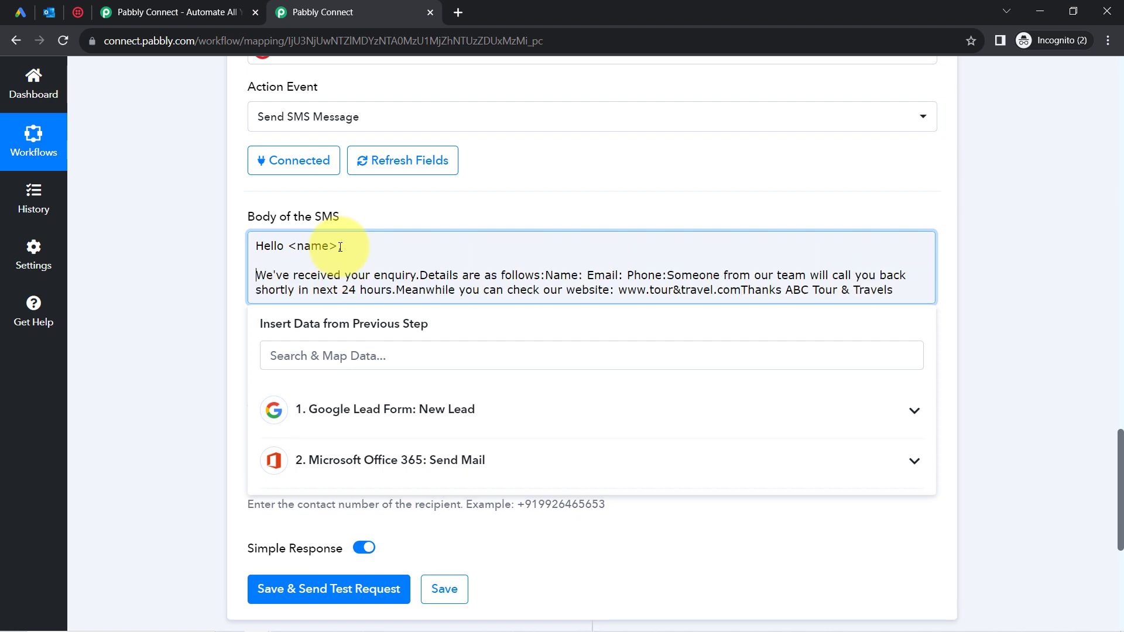
{"action": "left_click", "coordinate": [340, 246]}
{"action": "type", "text": ","}
{"action": "left_click_drag", "start_coordinate": [288, 245], "coordinate": [336, 245]}
{"action": "key", "text": "BackSpace"}
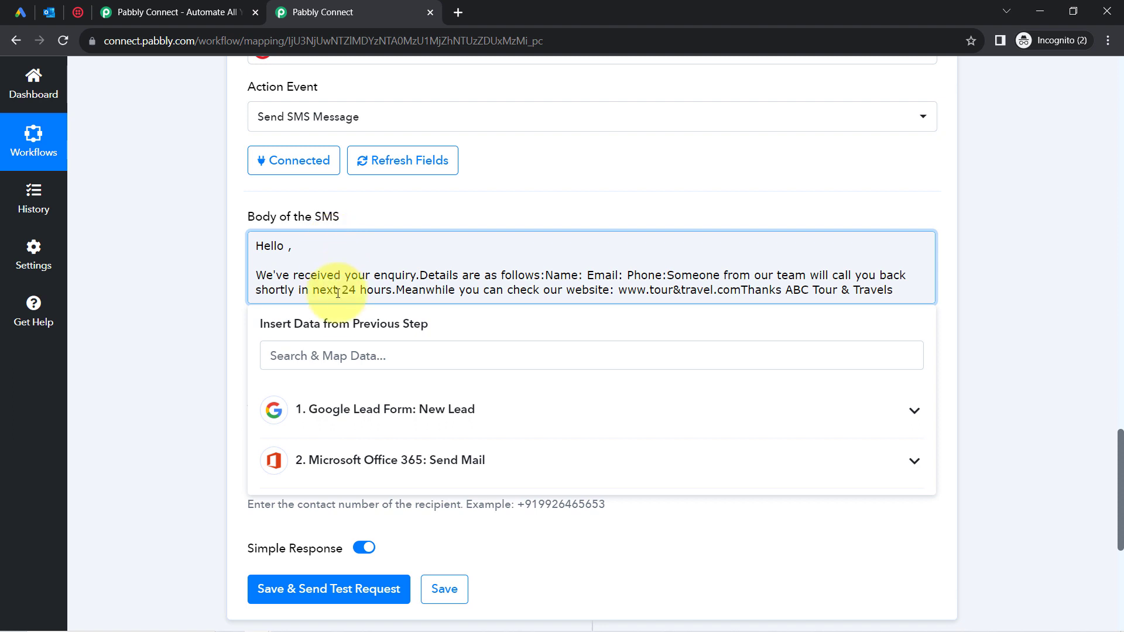
{"action": "left_click", "coordinate": [292, 355]}
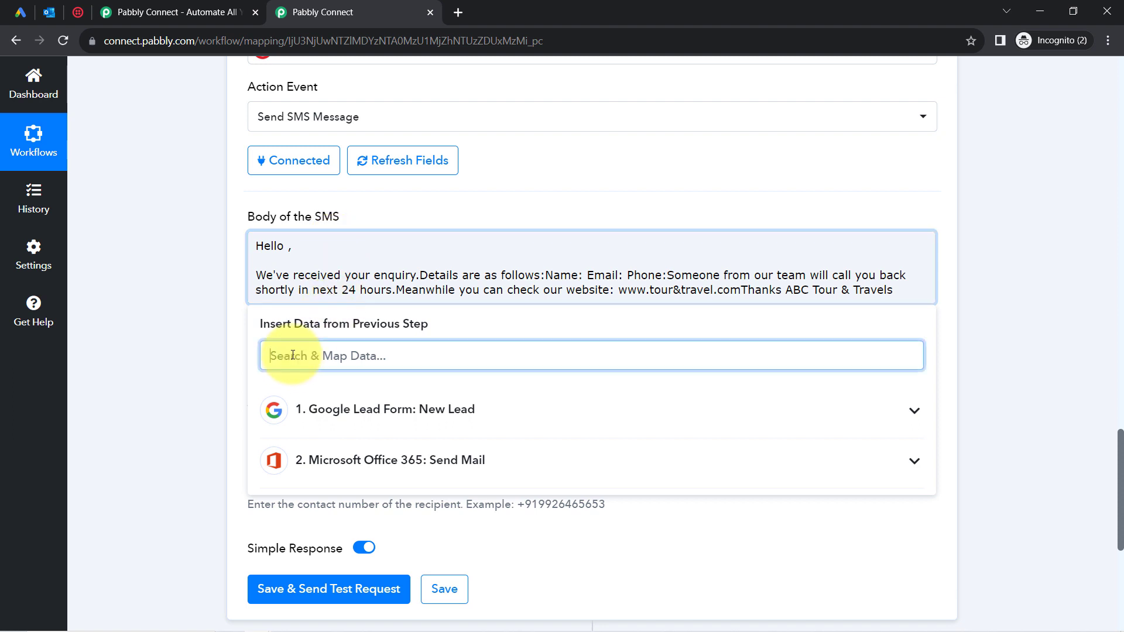
{"action": "type", "text": "first"}
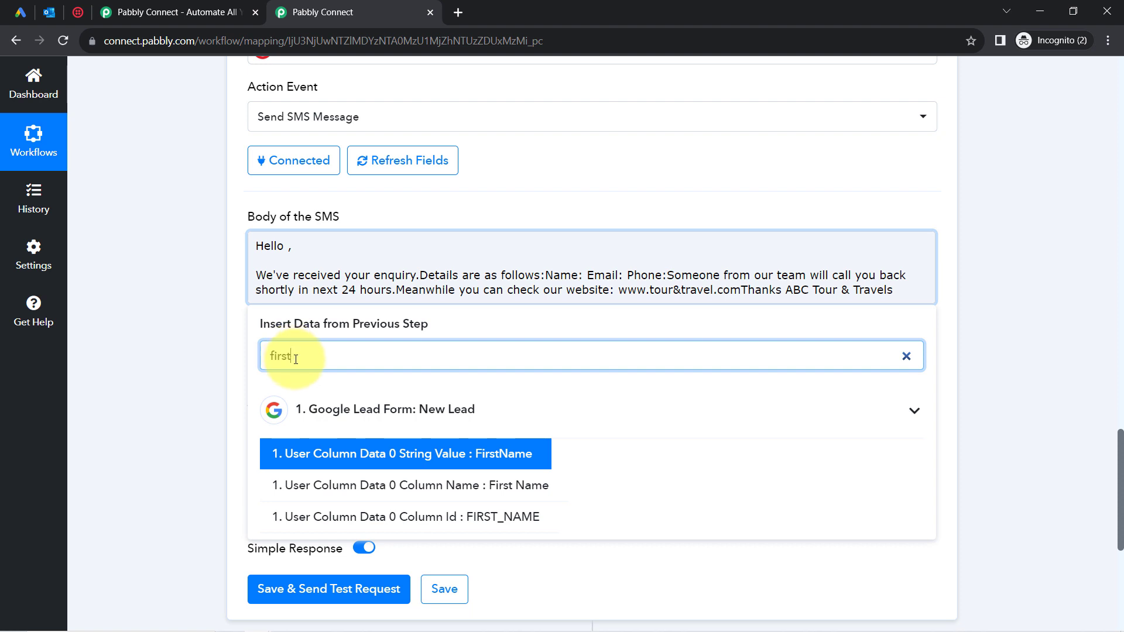
{"action": "left_click", "coordinate": [305, 454]}
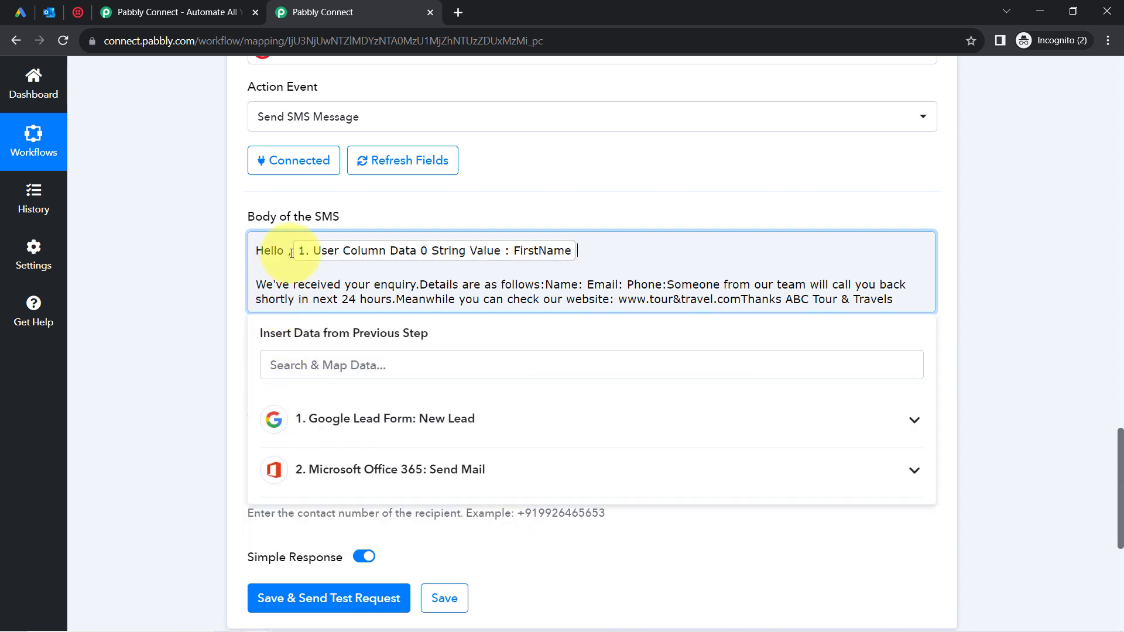
{"action": "key", "text": "BackSpace"}
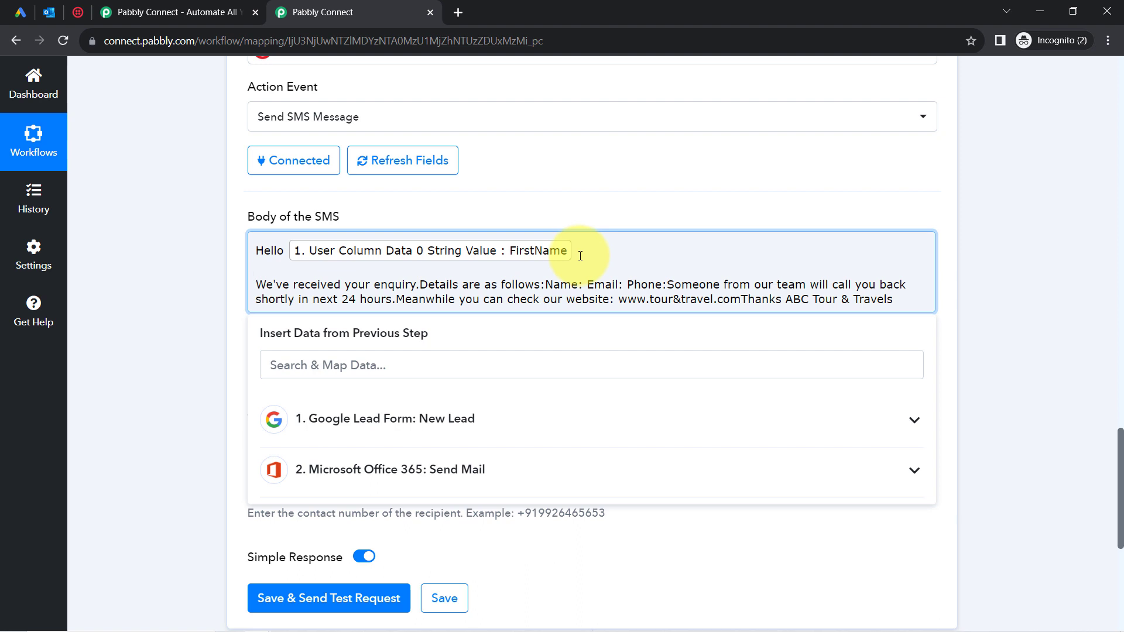
{"action": "left_click", "coordinate": [580, 256]}
{"action": "type", "text": ","}
Break the SMS body into paragraphs: details, Name/Email/Phone lines, call-back sentence, website line, Thanks, sign-off.
{"action": "left_click_drag", "start_coordinate": [276, 285], "coordinate": [418, 286]}
{"action": "left_click", "coordinate": [419, 286]}
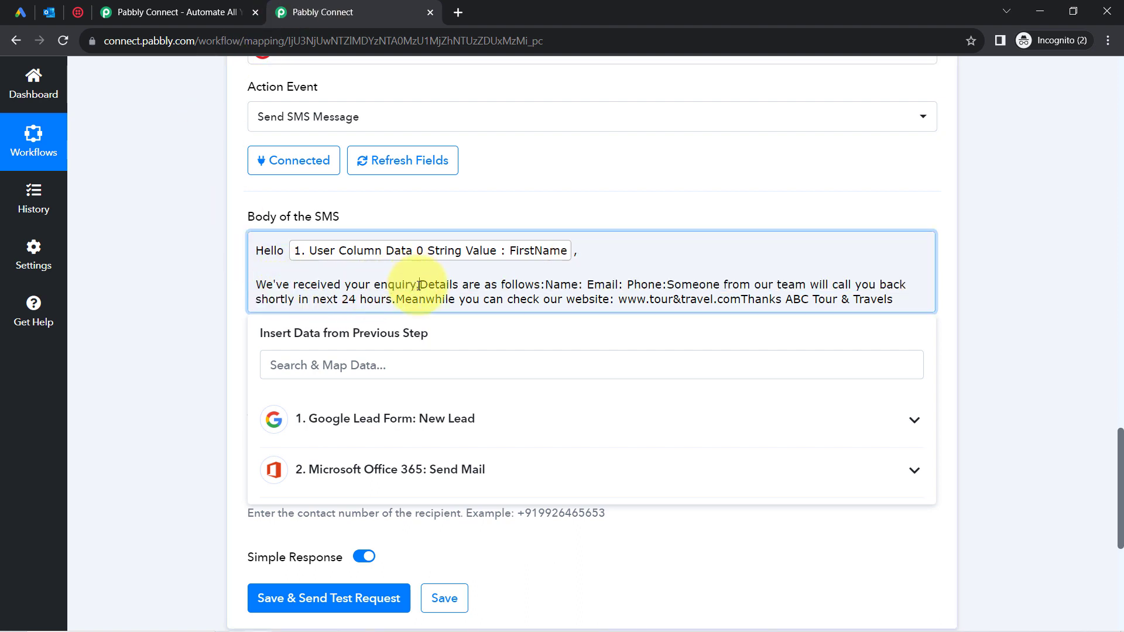
{"action": "key", "text": "Return"}
{"action": "key", "text": "Return"}
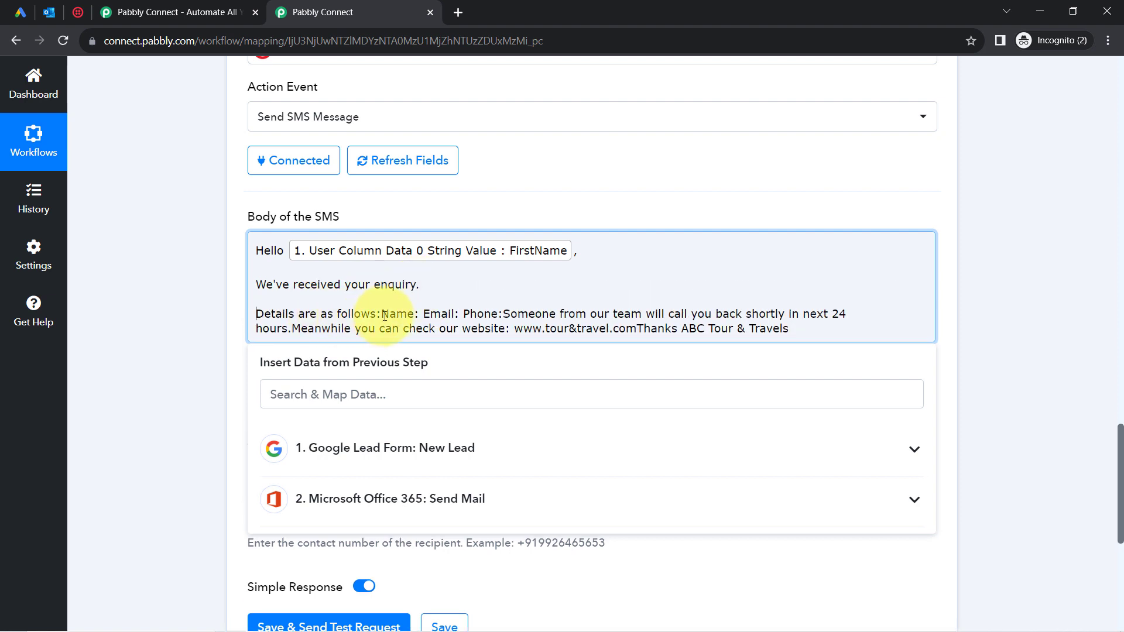
{"action": "left_click", "coordinate": [381, 315]}
{"action": "key", "text": "Return"}
{"action": "key", "text": "Return"}
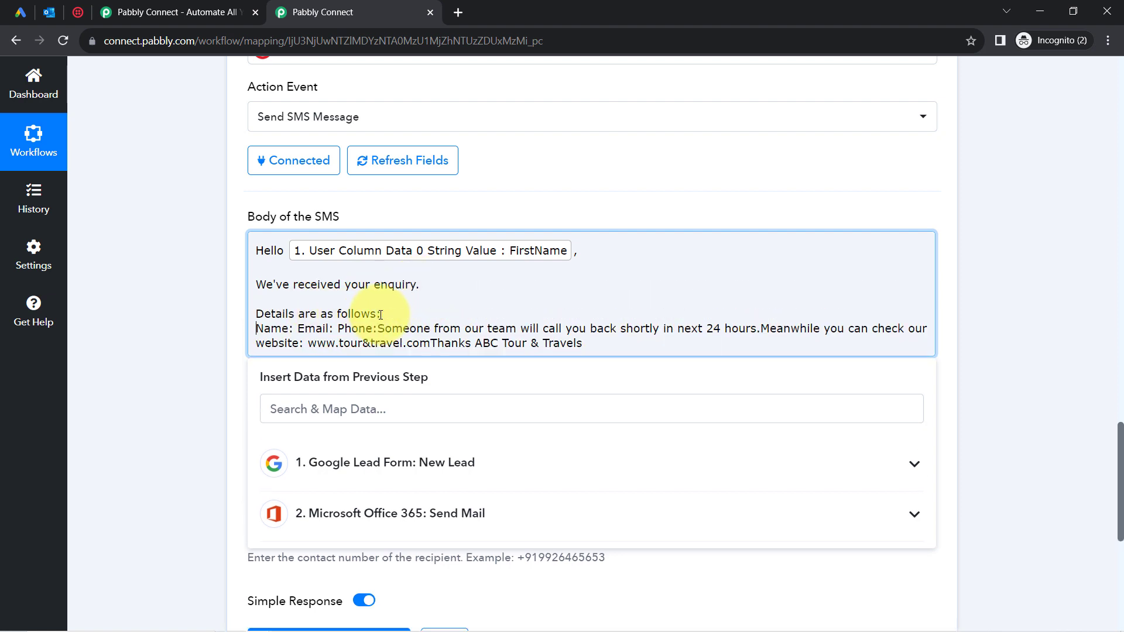
{"action": "left_click", "coordinate": [299, 344]}
{"action": "key", "text": "Return"}
{"action": "left_click", "coordinate": [297, 357]}
{"action": "key", "text": "Return"}
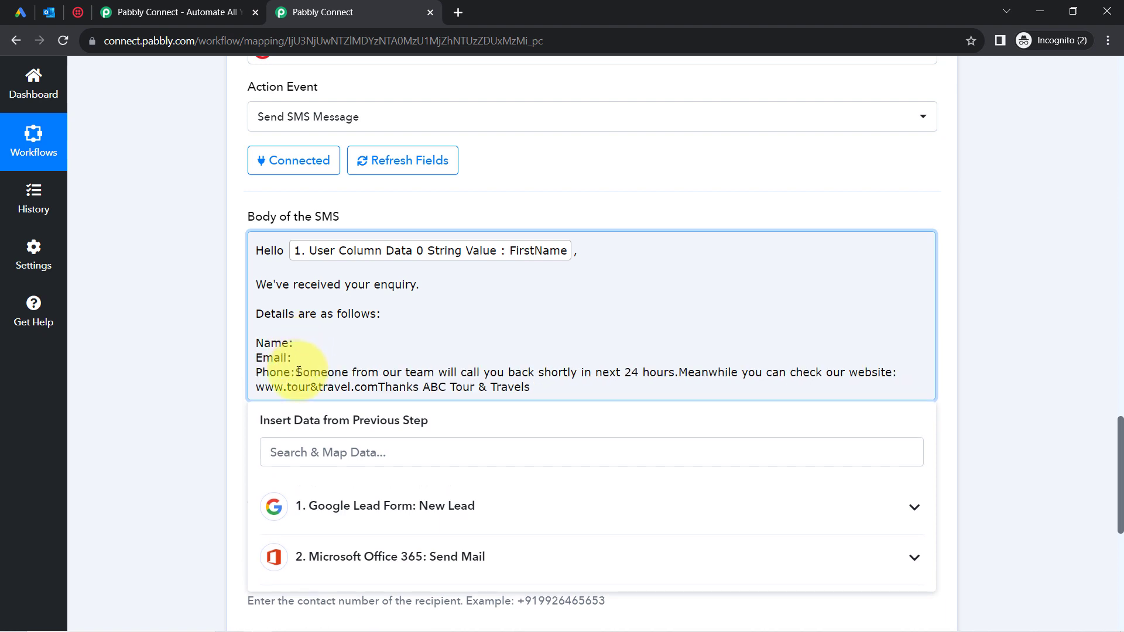
{"action": "left_click", "coordinate": [297, 372]}
{"action": "key", "text": "Return"}
{"action": "key", "text": "Return"}
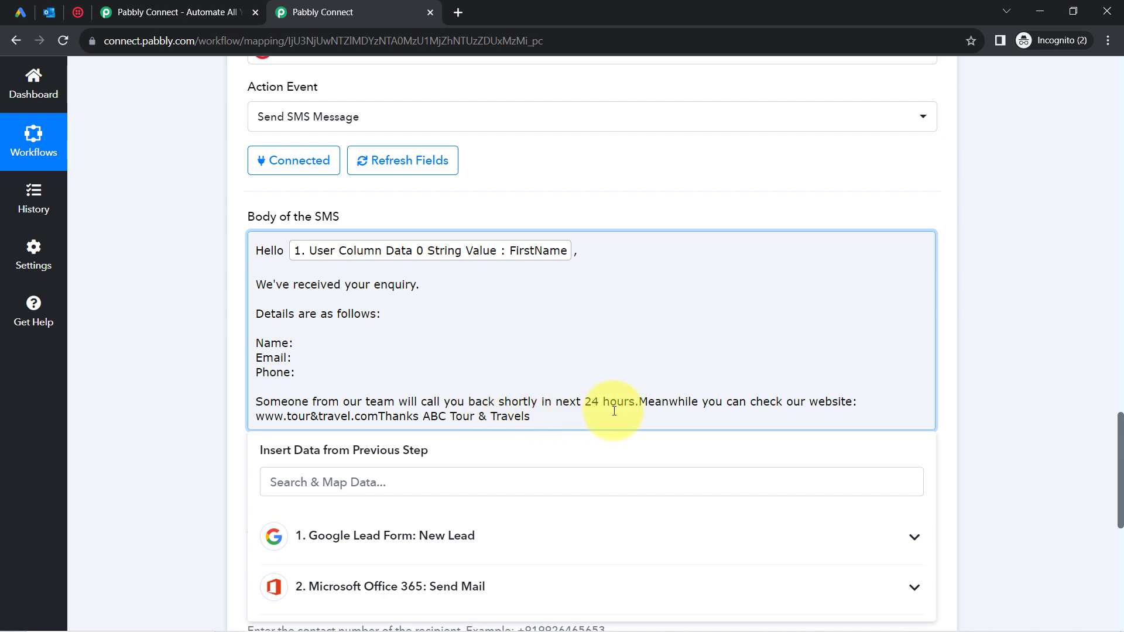
{"action": "left_click", "coordinate": [638, 404]}
{"action": "key", "text": "Return"}
{"action": "key", "text": "Return"}
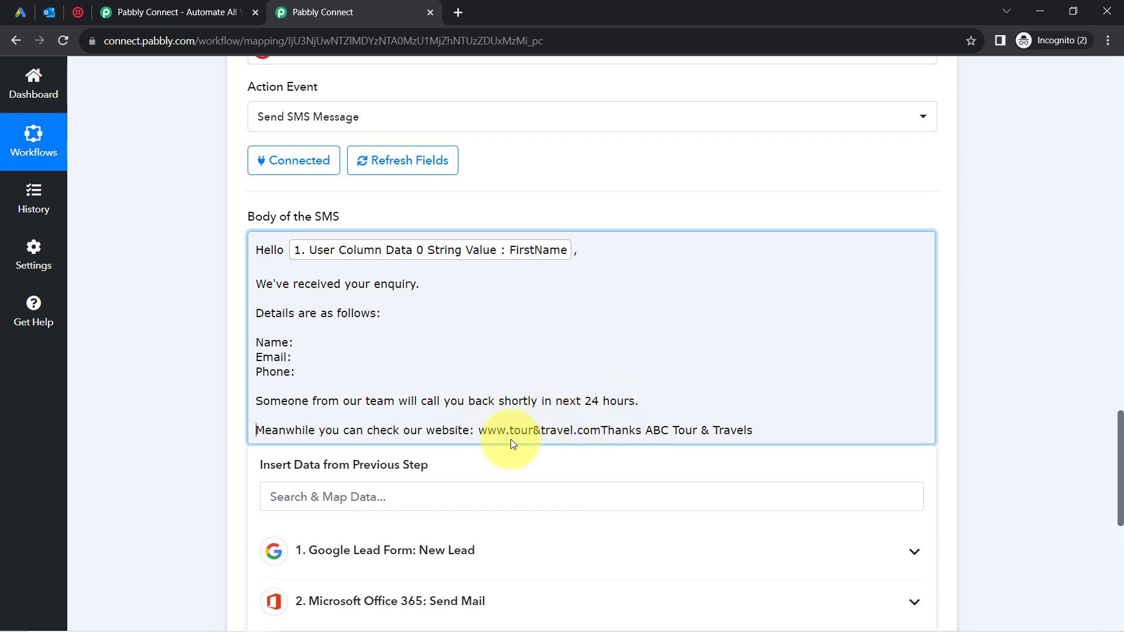
{"action": "left_click", "coordinate": [601, 430]}
{"action": "key", "text": "Return"}
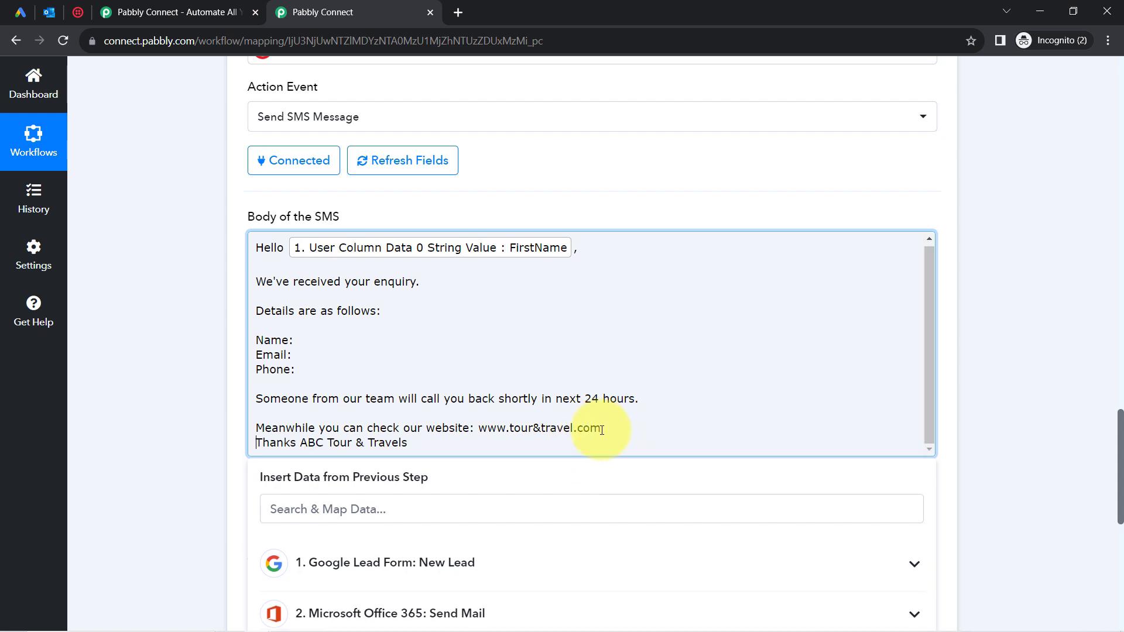
{"action": "key", "text": "Return"}
{"action": "left_click", "coordinate": [300, 448]}
{"action": "key", "text": "Return"}
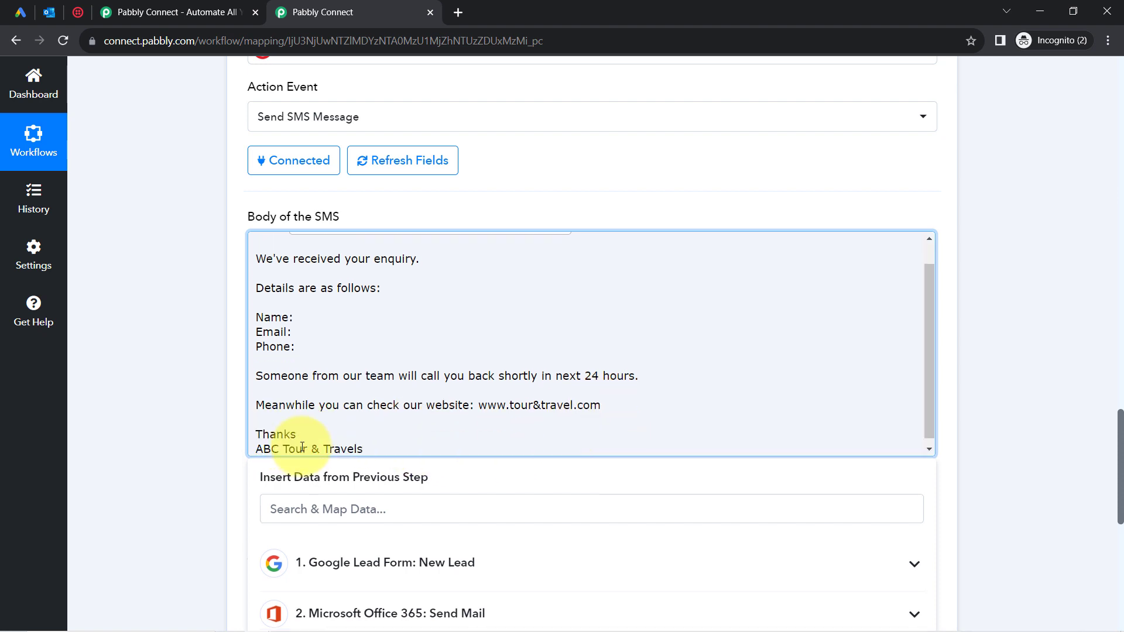
{"action": "left_click_drag", "start_coordinate": [927, 364], "coordinate": [923, 325]}
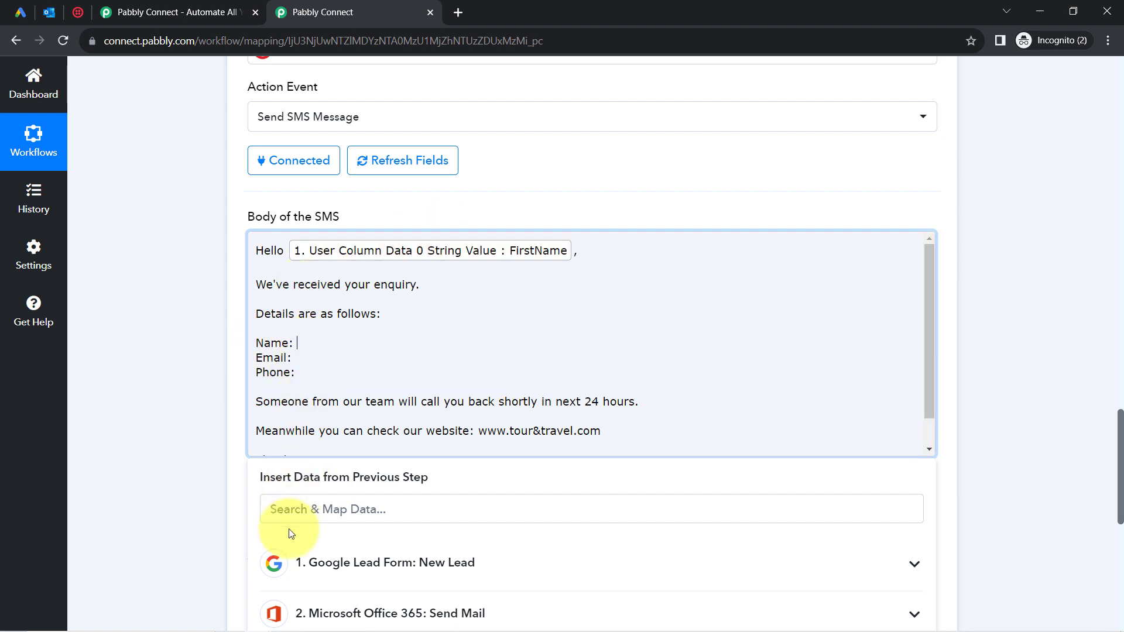
Insert the lead's FirstName after Name: in the SMS body.
{"action": "left_click", "coordinate": [271, 510]}
{"action": "type", "text": "furst"}
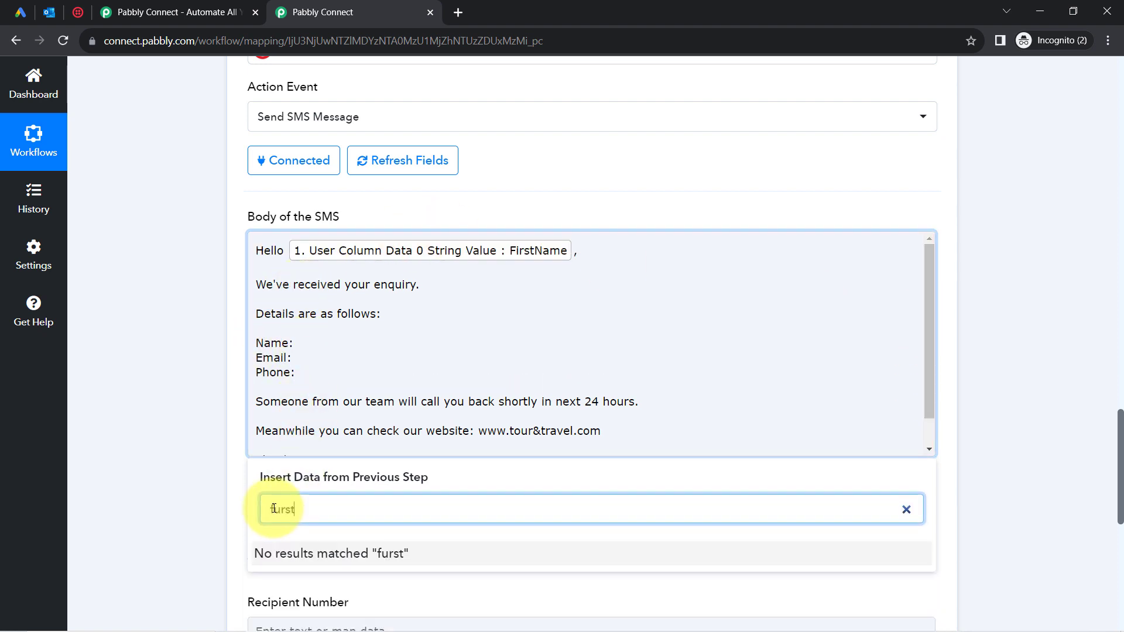
{"action": "key", "text": "BackSpace"}
{"action": "key", "text": "BackSpace"}
{"action": "key", "text": "BackSpace"}
{"action": "key", "text": "BackSpace"}
{"action": "type", "text": "irst"}
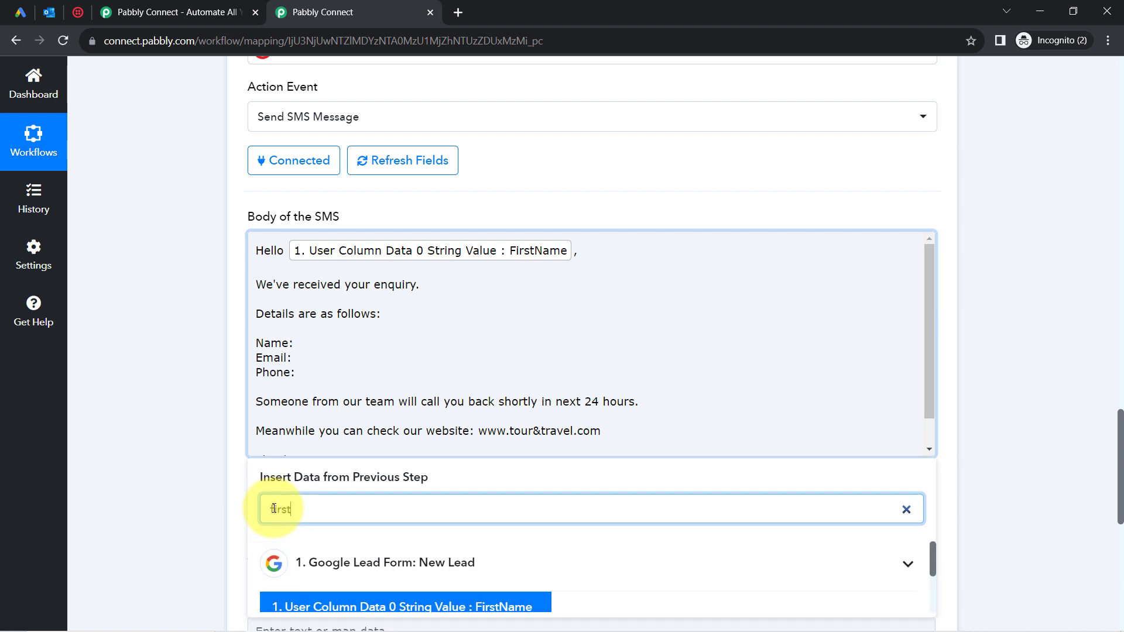
{"action": "left_click", "coordinate": [331, 604]}
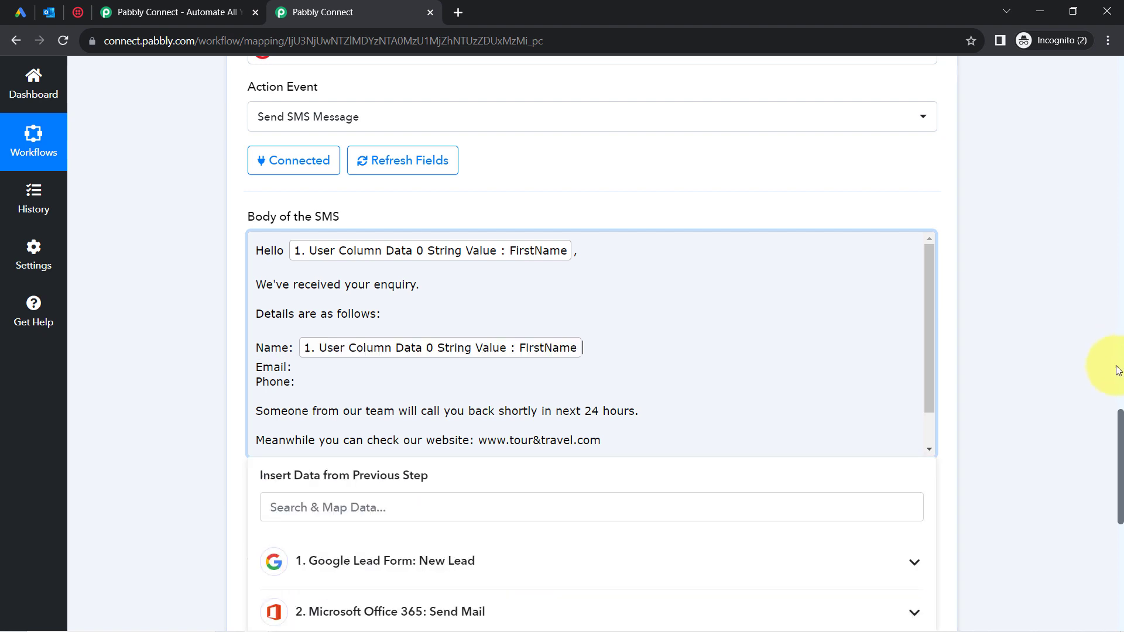
{"action": "scroll", "coordinate": [1118, 410], "scroll_direction": "down", "scroll_amount": 4}
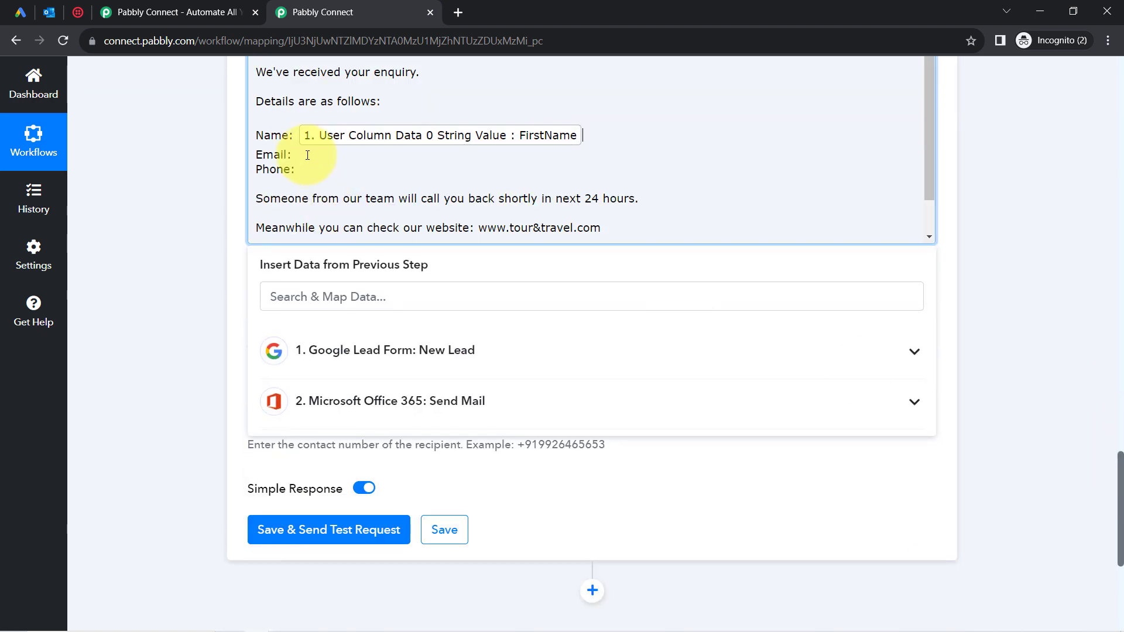
Map the lead's email address after Email and phone number after Phone.
{"action": "left_click", "coordinate": [307, 155]}
{"action": "left_click", "coordinate": [281, 300]}
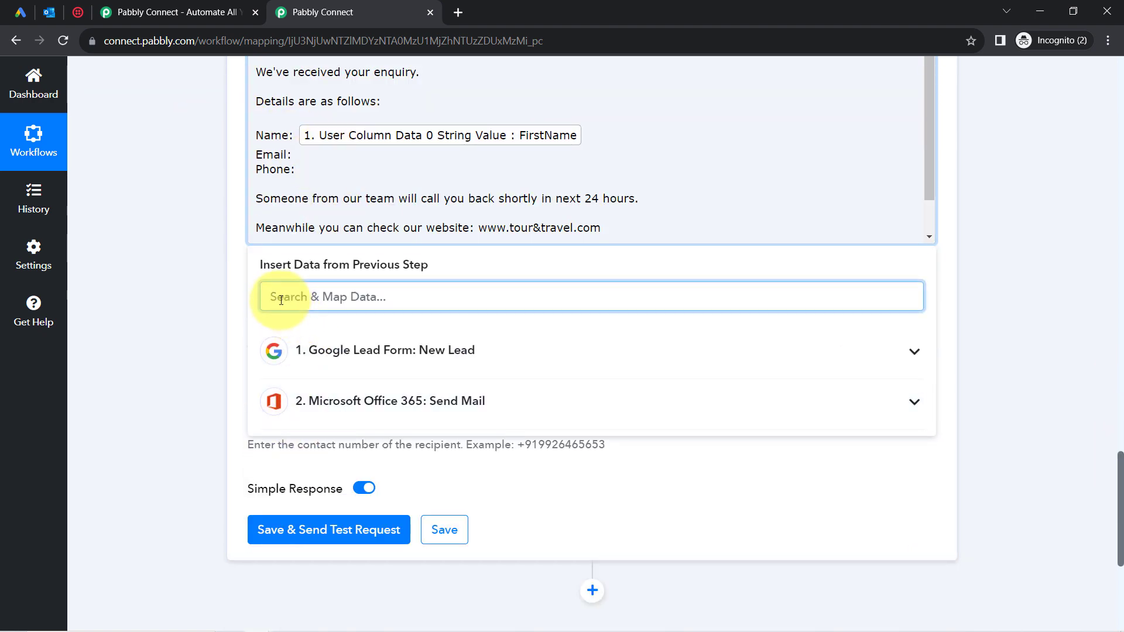
{"action": "type", "text": "te"}
{"action": "left_click", "coordinate": [346, 401]}
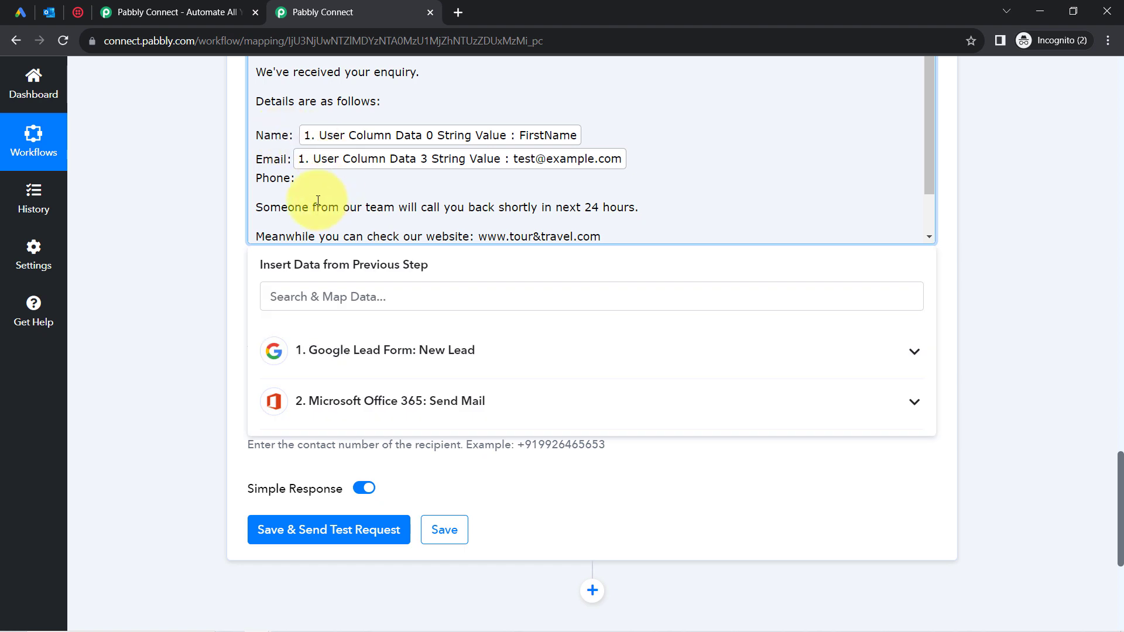
{"action": "left_click", "coordinate": [298, 178]}
{"action": "left_click", "coordinate": [281, 283]}
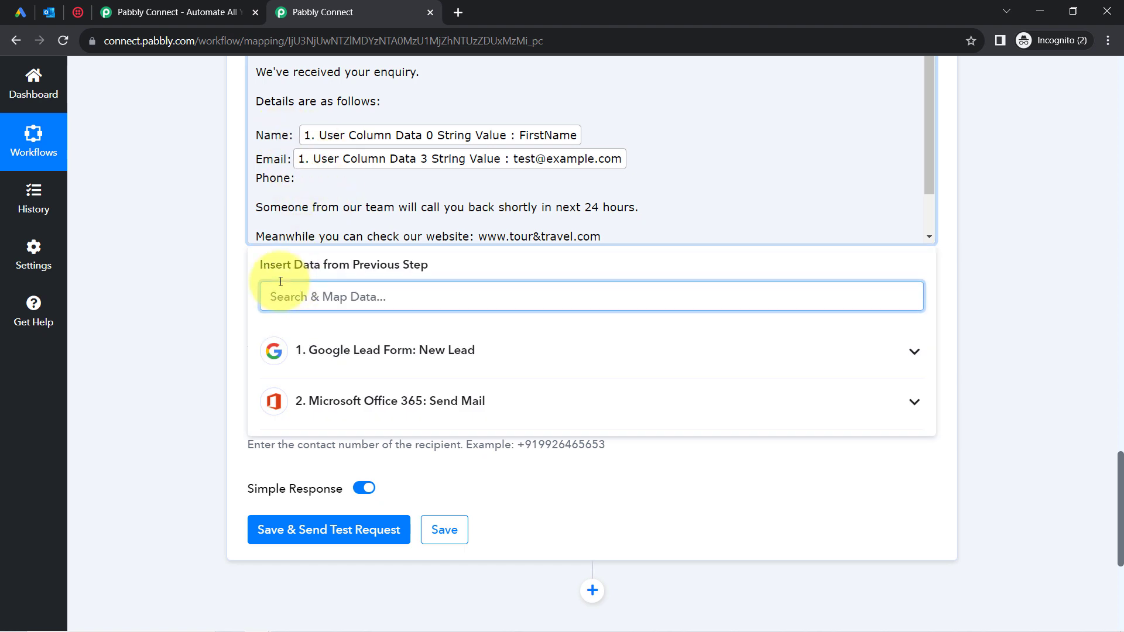
{"action": "type", "text": "+"}
{"action": "left_click", "coordinate": [321, 393]}
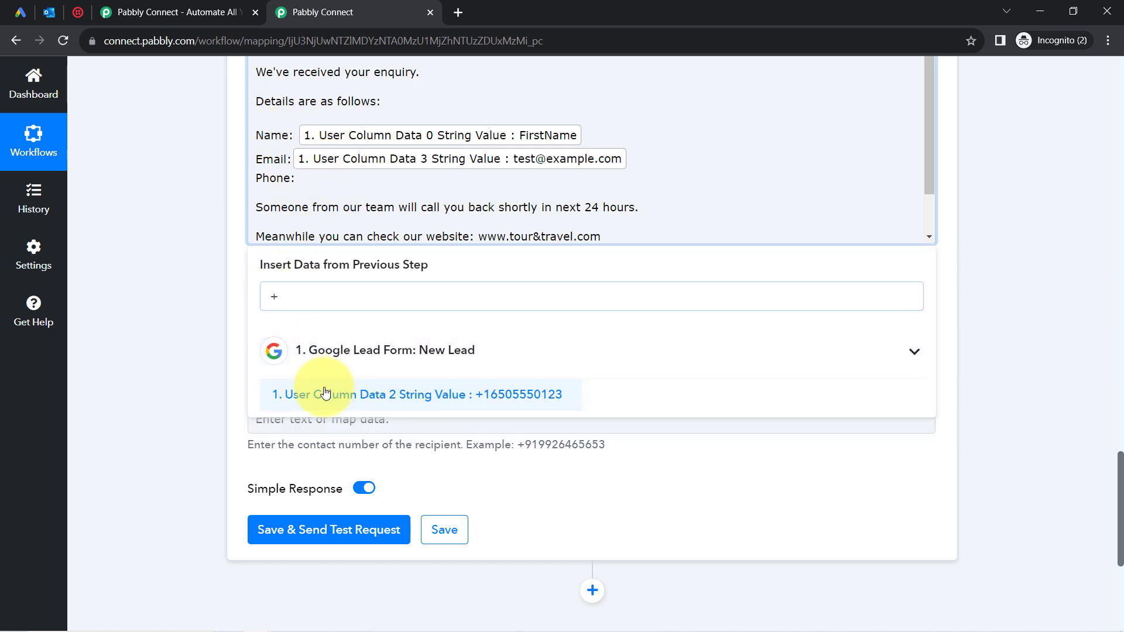
{"action": "left_click", "coordinate": [165, 287]}
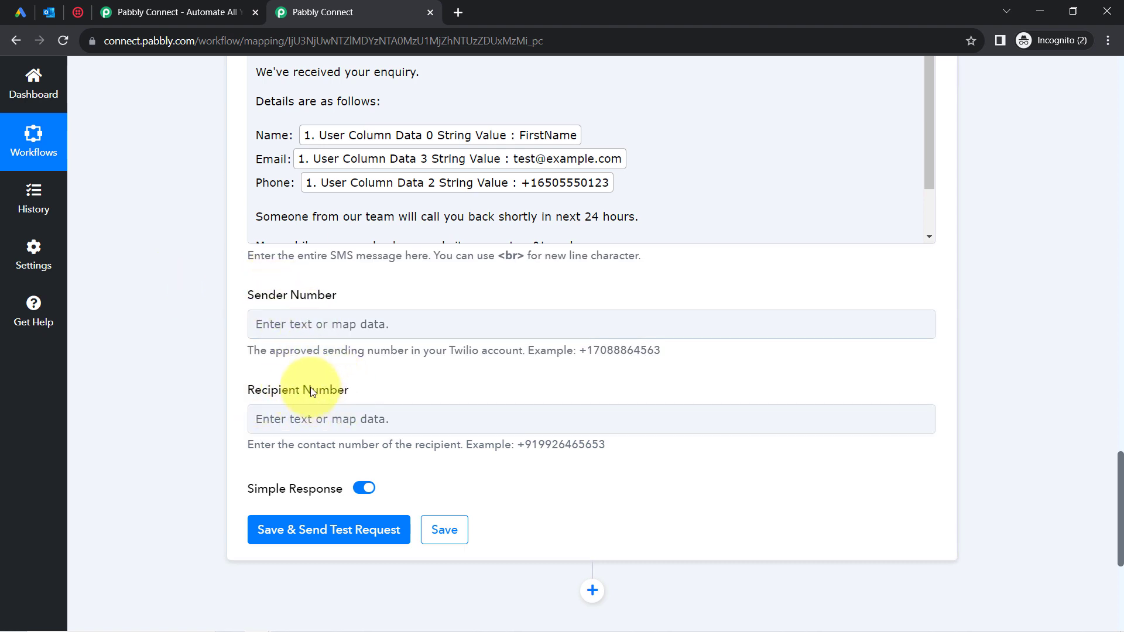
{"action": "left_click", "coordinate": [340, 409]}
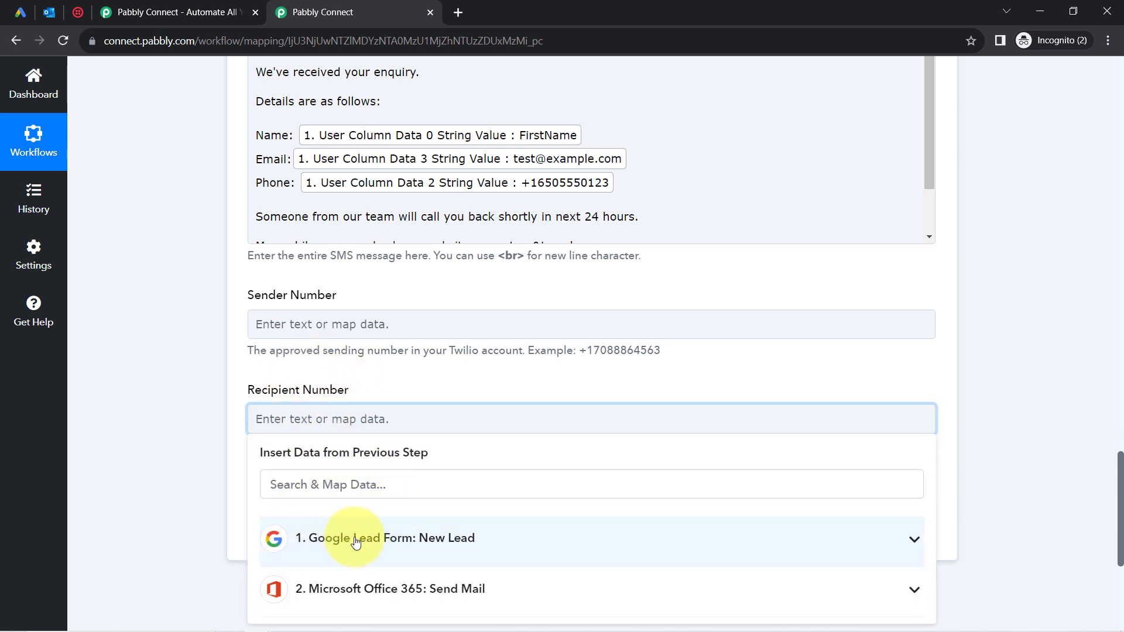
{"action": "left_click", "coordinate": [377, 607]}
{"action": "left_click", "coordinate": [299, 490]}
{"action": "type", "text": "+"}
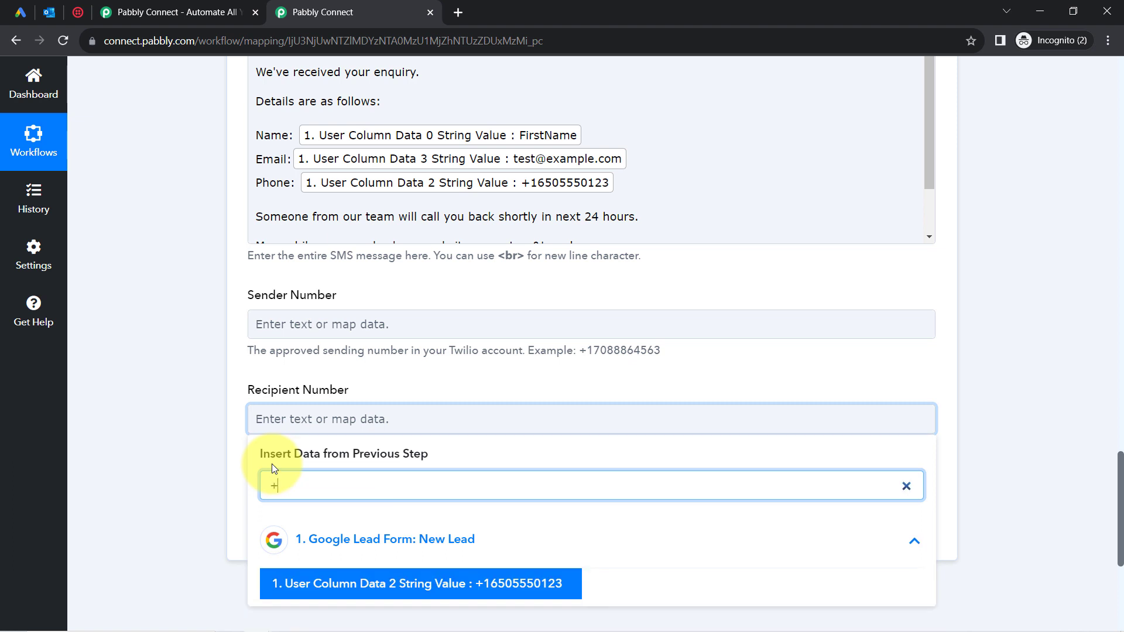
{"action": "left_click", "coordinate": [287, 587]}
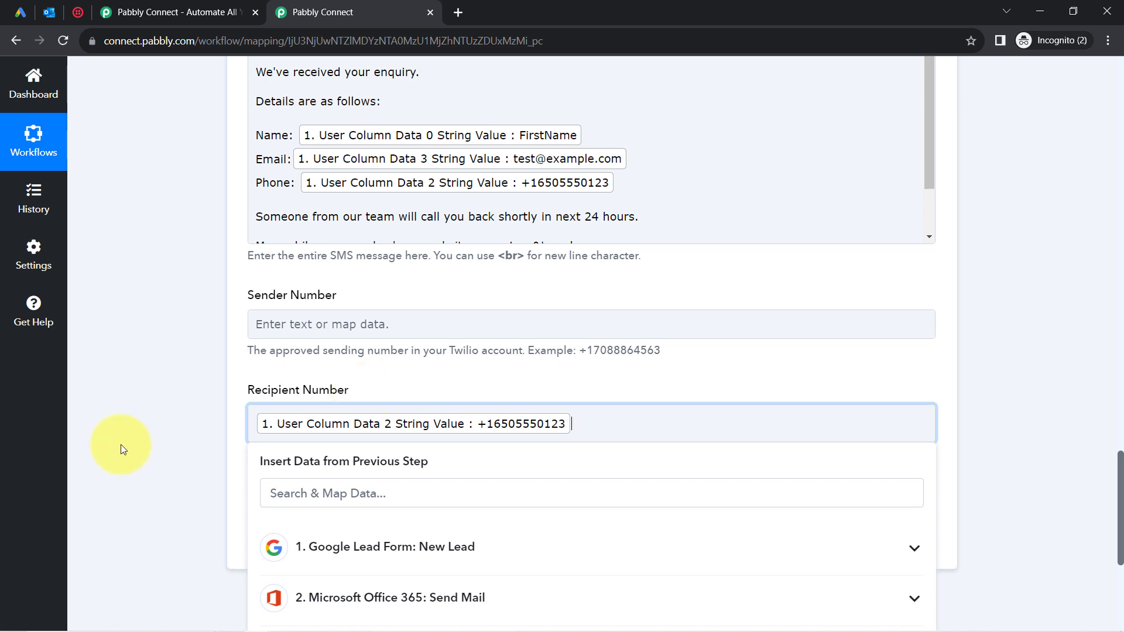
{"action": "left_click", "coordinate": [165, 435]}
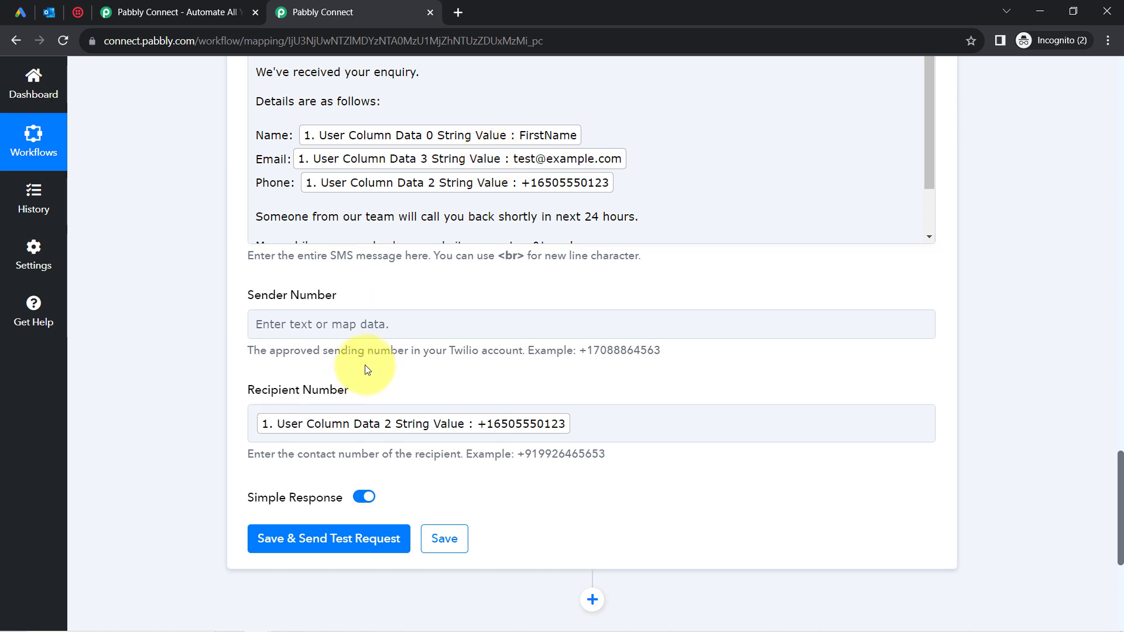
Copy the Twilio trial phone number from the console and return to Pabbly's Sender Number field.
{"action": "left_click", "coordinate": [69, 10]}
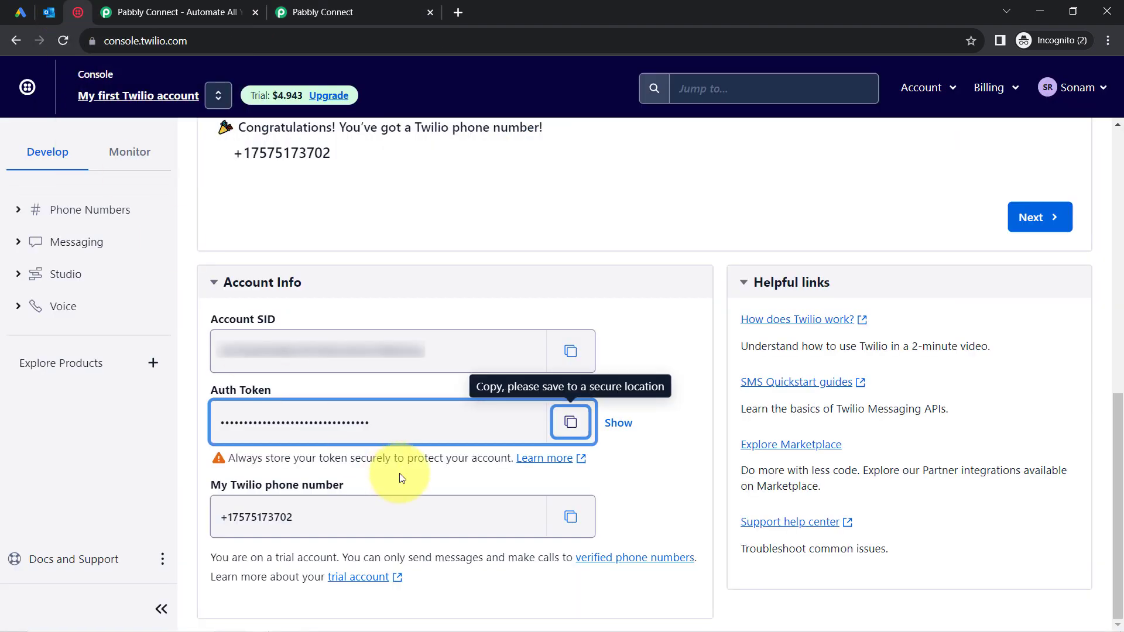
{"action": "left_click", "coordinate": [574, 522]}
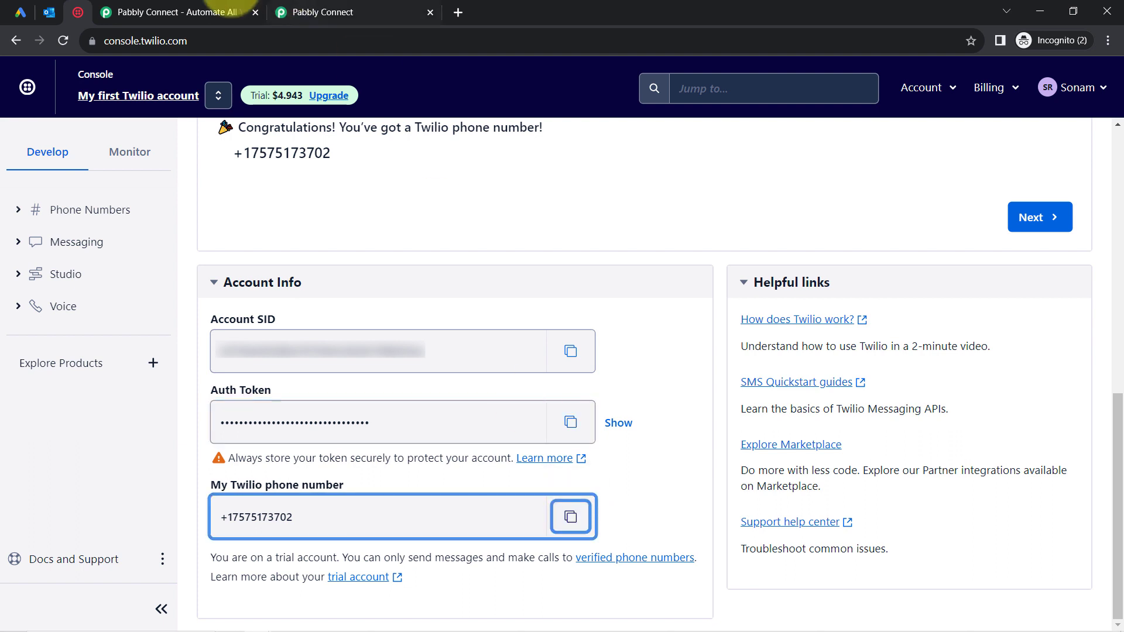
{"action": "left_click", "coordinate": [322, 12]}
{"action": "left_click", "coordinate": [284, 321]}
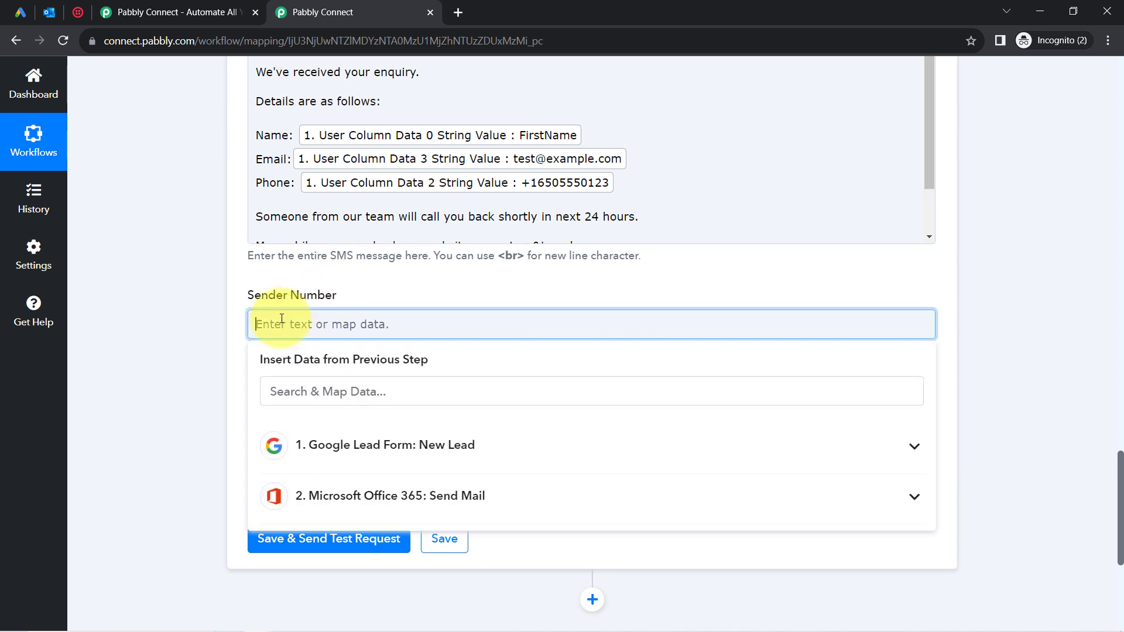
Paste the Twilio number as Sender Number and clear the mapped Recipient Number.
{"action": "key", "text": "ctrl+v"}
{"action": "left_click", "coordinate": [212, 439]}
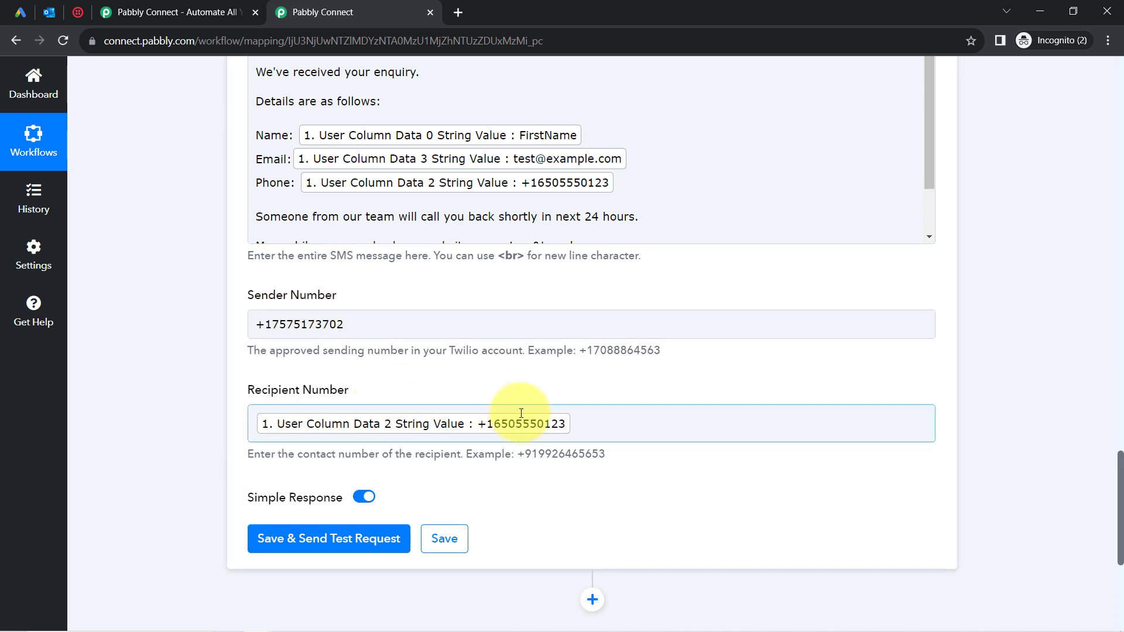
{"action": "left_click", "coordinate": [586, 424]}
{"action": "key", "text": "BackSpace"}
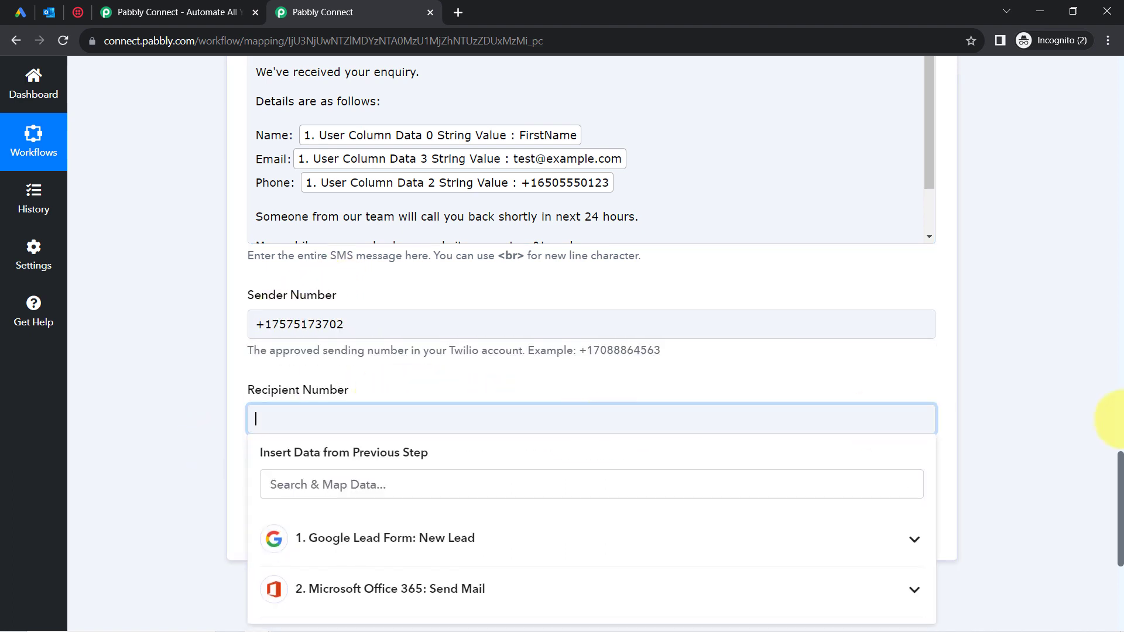
{"action": "left_click_drag", "start_coordinate": [1116, 459], "coordinate": [1115, 526]}
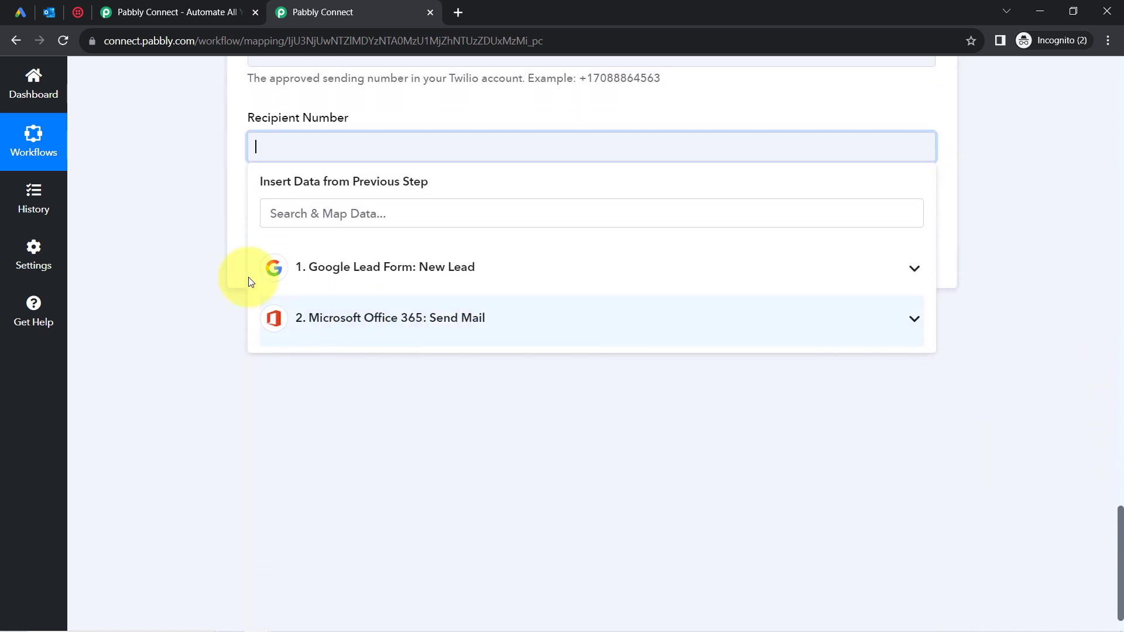
{"action": "left_click", "coordinate": [174, 233]}
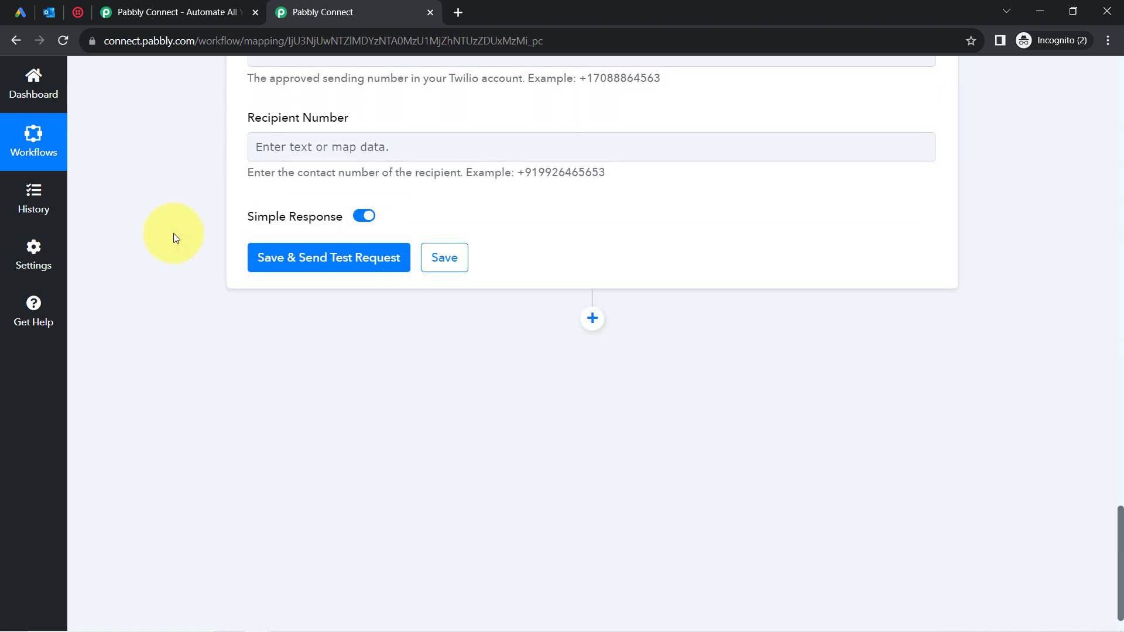
Enter a real test phone number as recipient, then save and send a test SMS.
{"action": "left_click", "coordinate": [262, 142]}
{"action": "key", "text": "ctrl+v"}
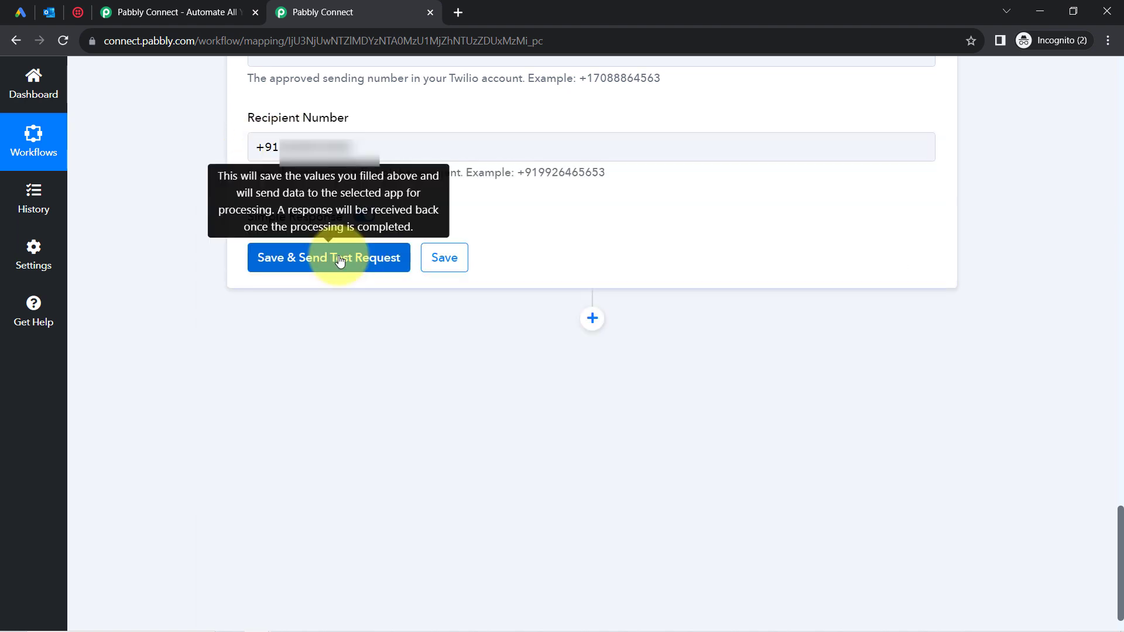
{"action": "left_click", "coordinate": [339, 257]}
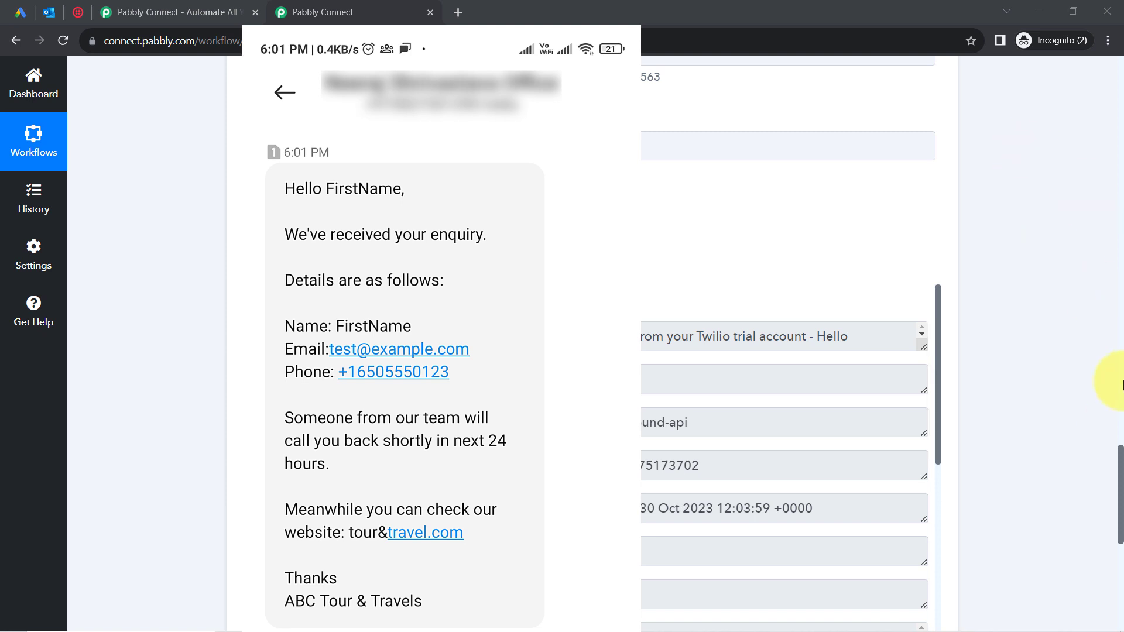
Collapse the Google Lead Form, Office 365 and Twilio step panels to show the workflow overview.
{"action": "left_click_drag", "start_coordinate": [1121, 459], "coordinate": [1091, 29]}
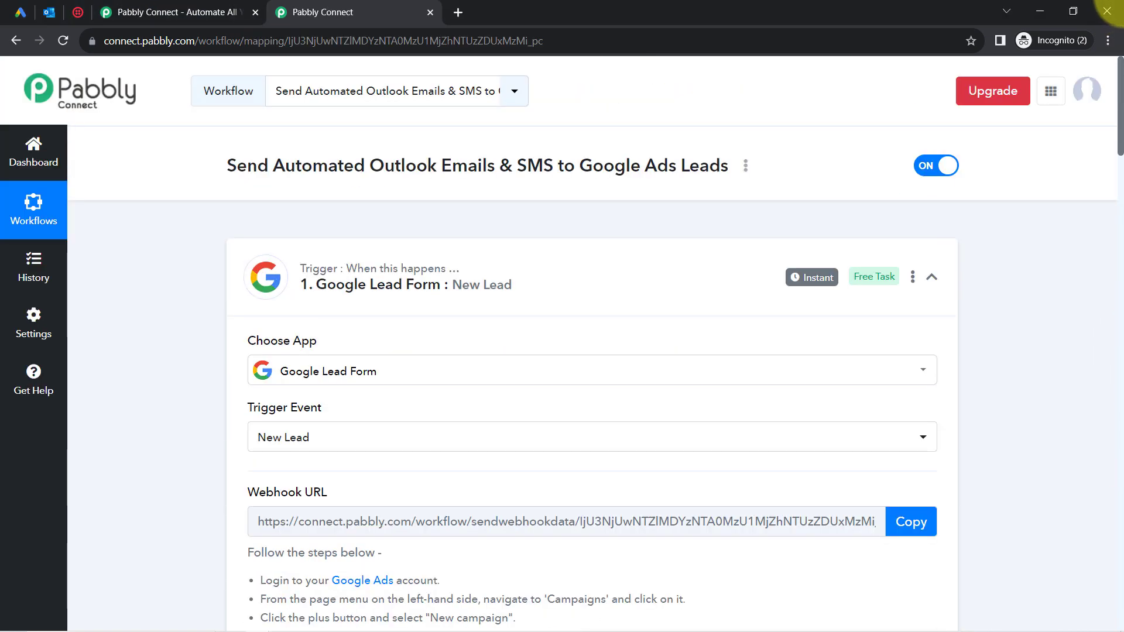
{"action": "left_click", "coordinate": [301, 313]}
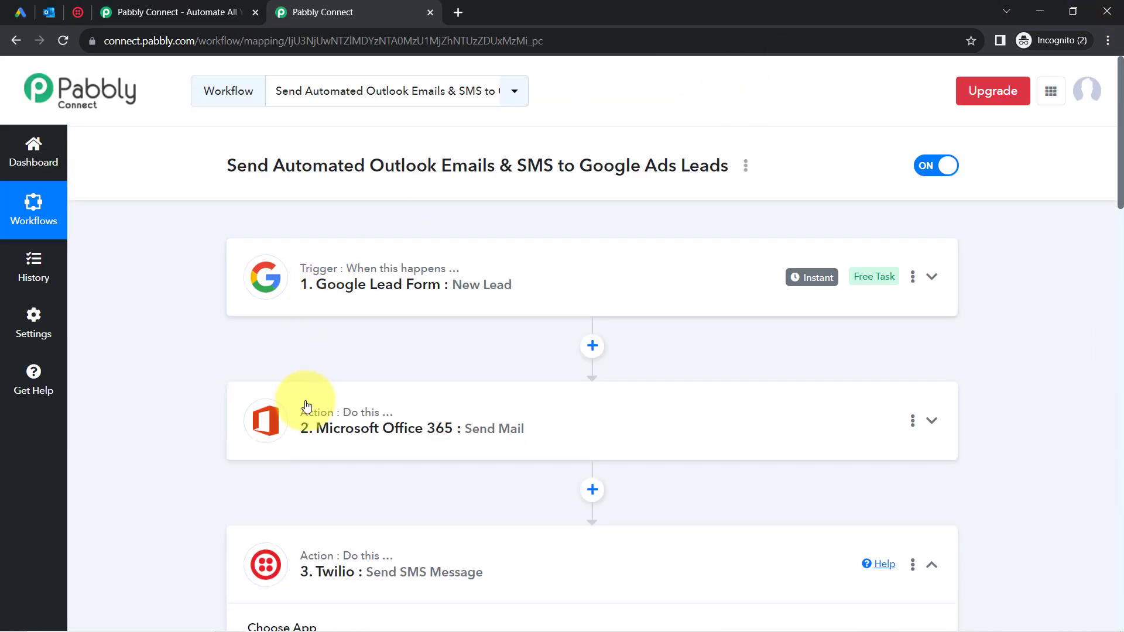
{"action": "left_click", "coordinate": [310, 420]}
{"action": "left_click", "coordinate": [328, 425]}
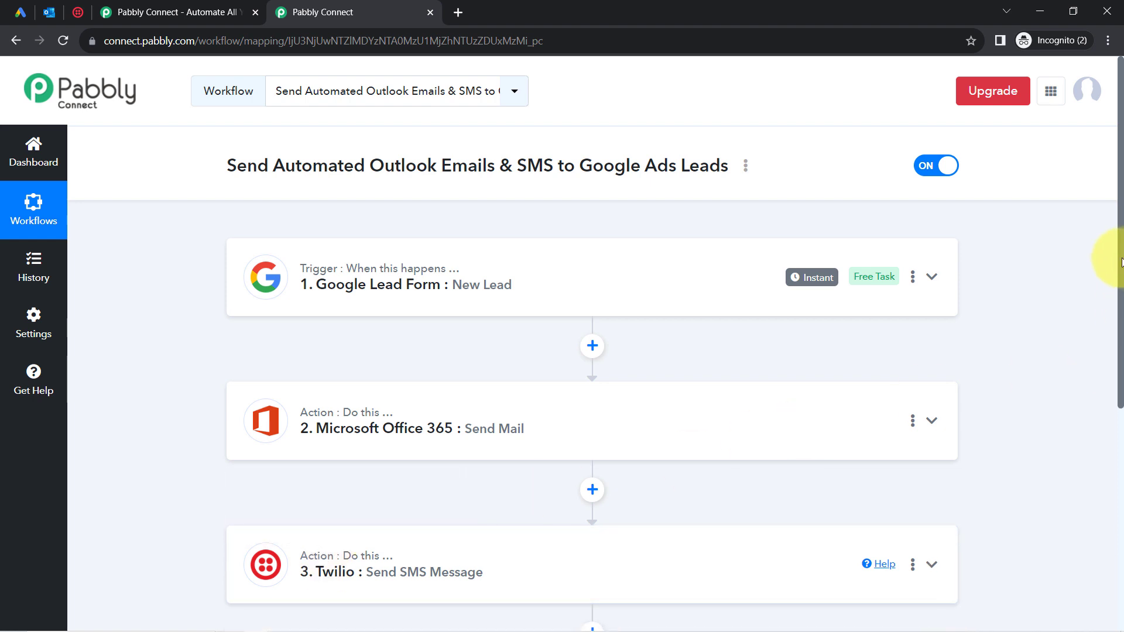
{"action": "scroll", "coordinate": [1104, 412], "scroll_direction": "down", "scroll_amount": 2}
{"action": "scroll", "coordinate": [1098, 363], "scroll_direction": "up", "scroll_amount": 1}
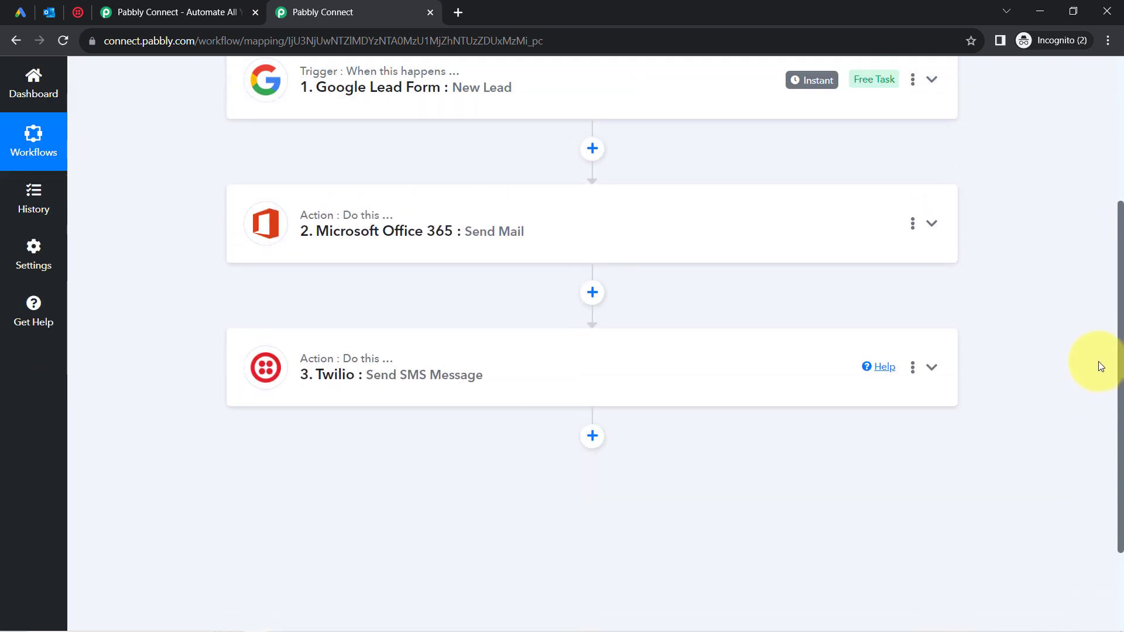
{"action": "scroll", "coordinate": [1100, 284], "scroll_direction": "up", "scroll_amount": 1}
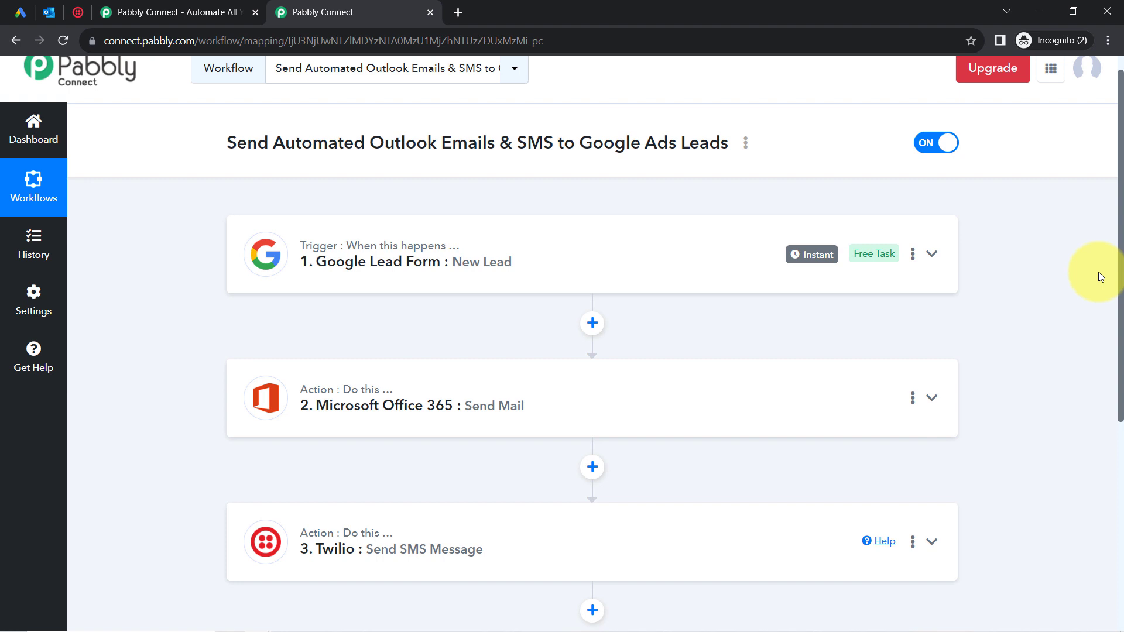
{"action": "scroll", "coordinate": [1098, 287], "scroll_direction": "down", "scroll_amount": 1}
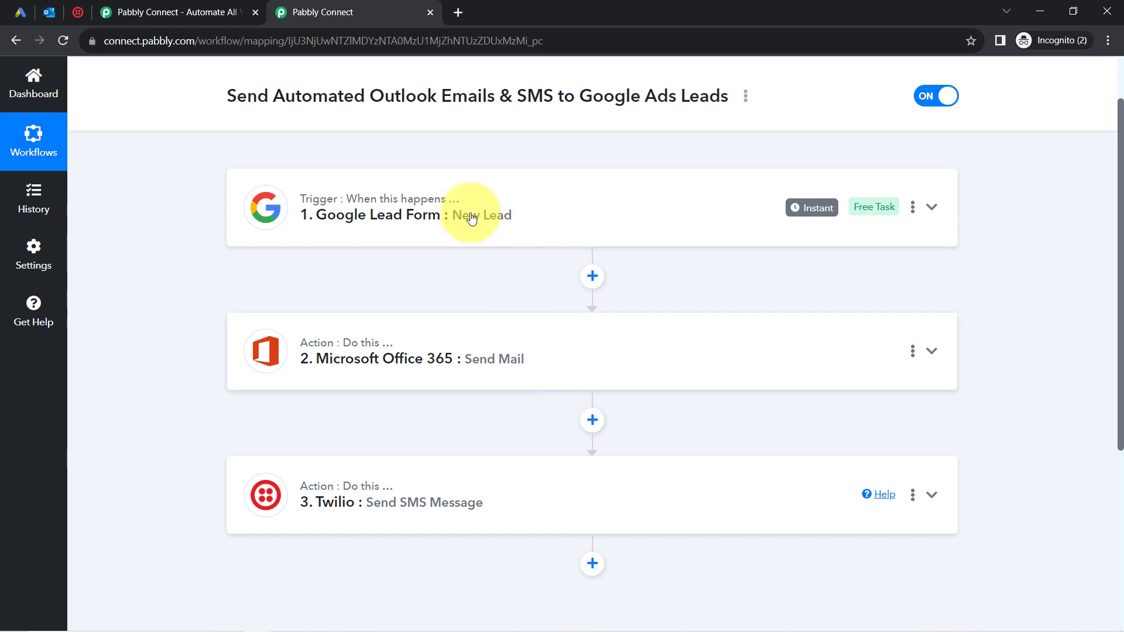
Copy the workflow's share link from the Share option in the title menu.
{"action": "left_click", "coordinate": [746, 96]}
{"action": "left_click", "coordinate": [642, 175]}
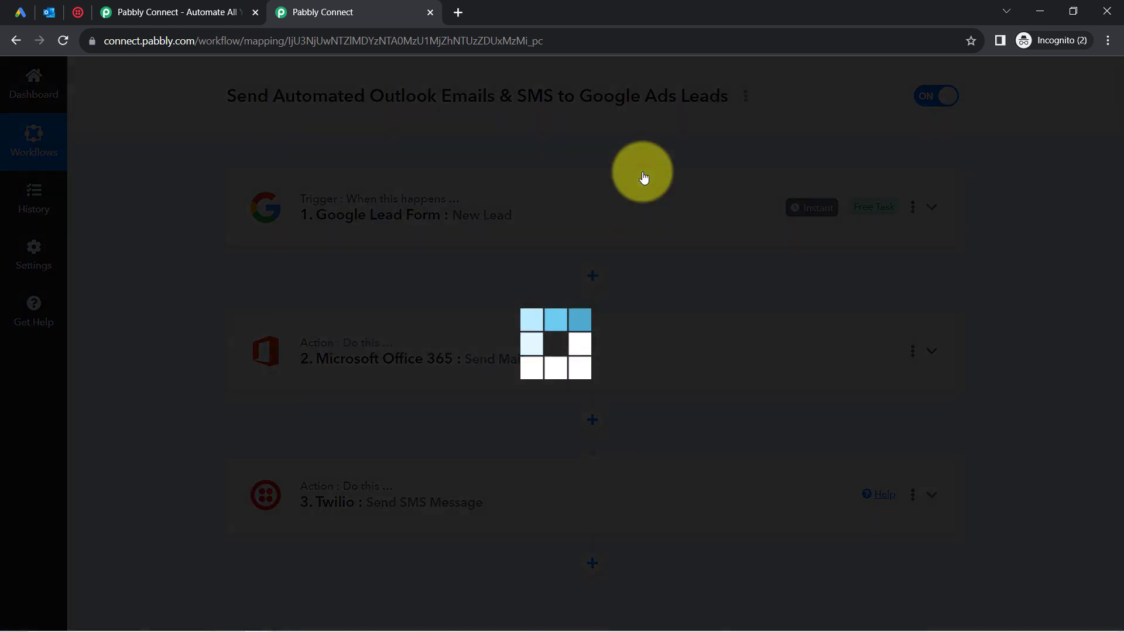
{"action": "left_click", "coordinate": [762, 356]}
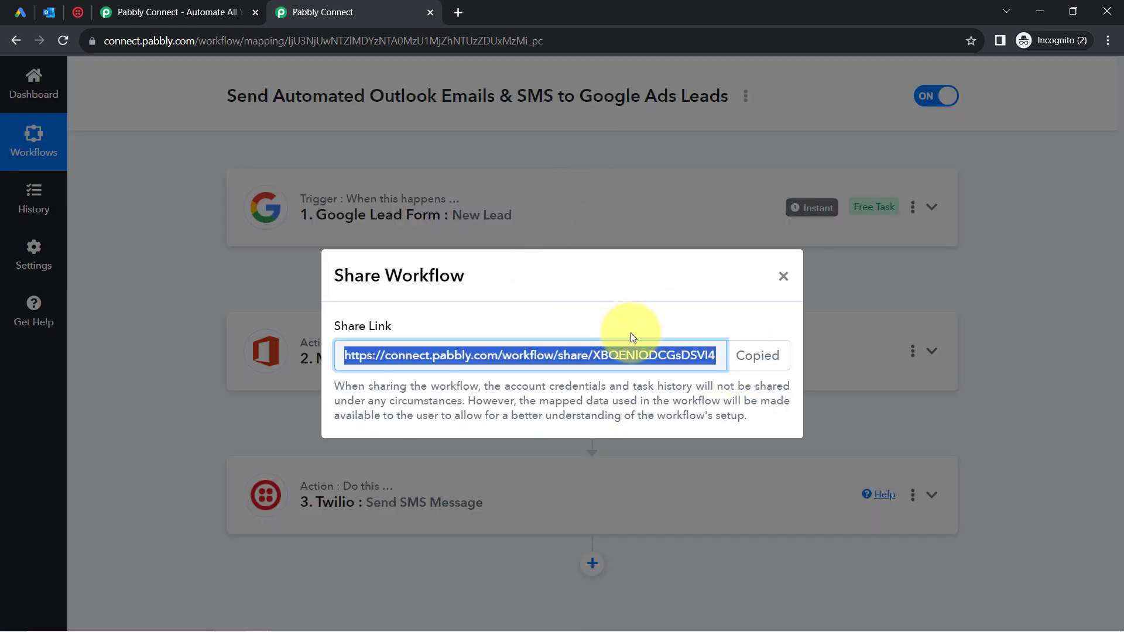
{"action": "left_click", "coordinate": [781, 279]}
{"action": "left_click_drag", "start_coordinate": [1104, 281], "coordinate": [1104, 201]}
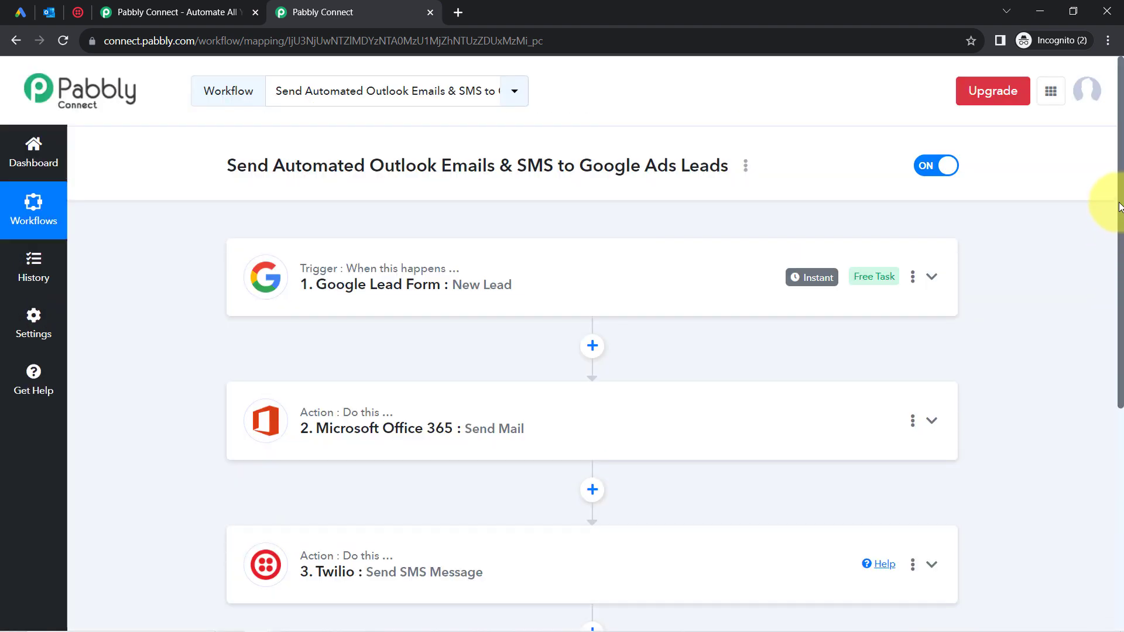